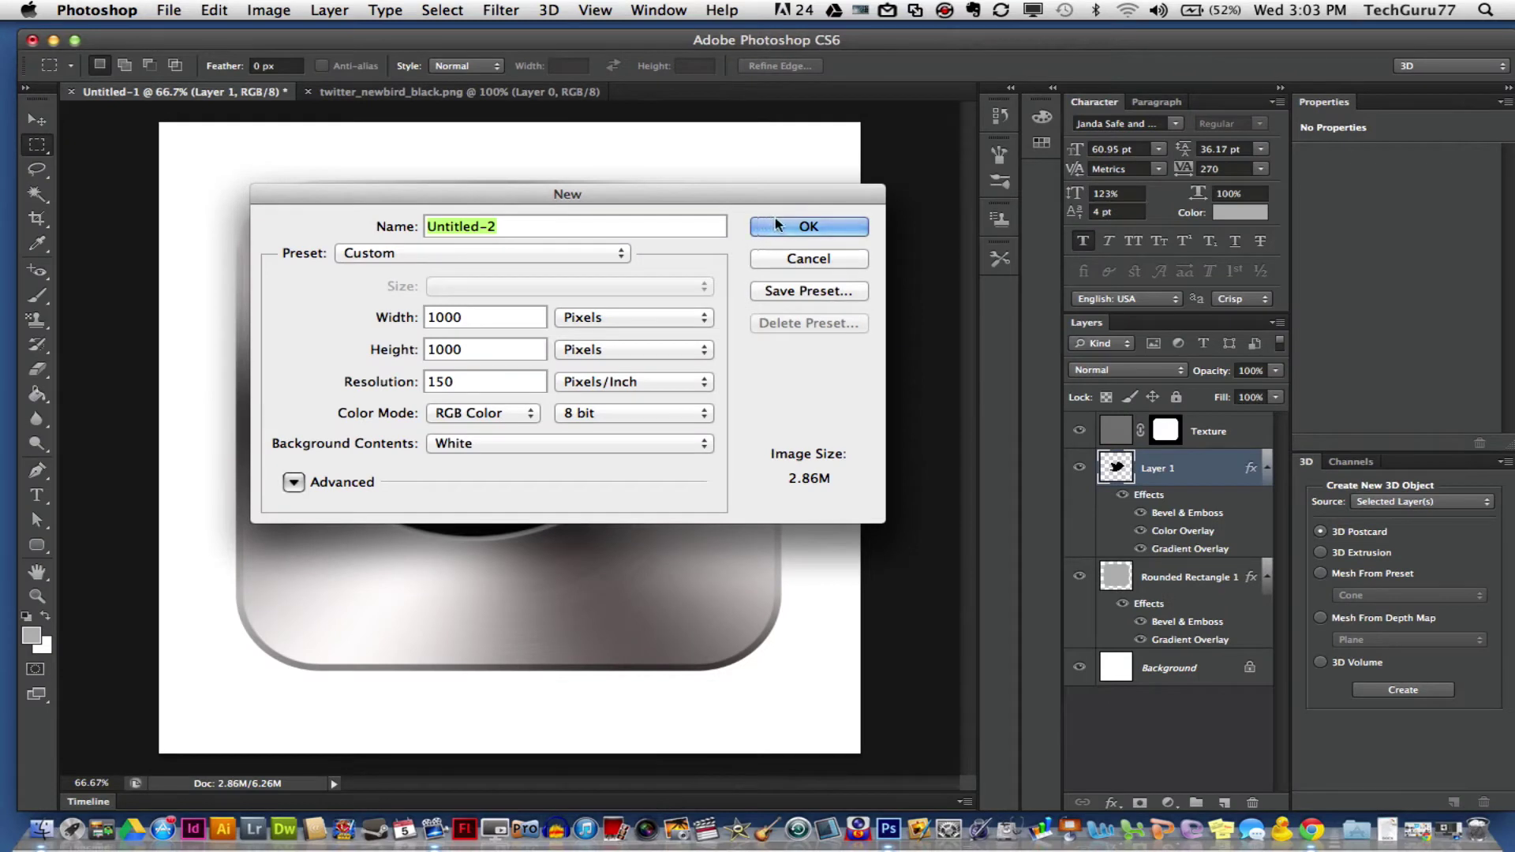
Confirm the New dialog for a 1000 × 1000 px, 150 ppi document with a white background.
click(971, 216)
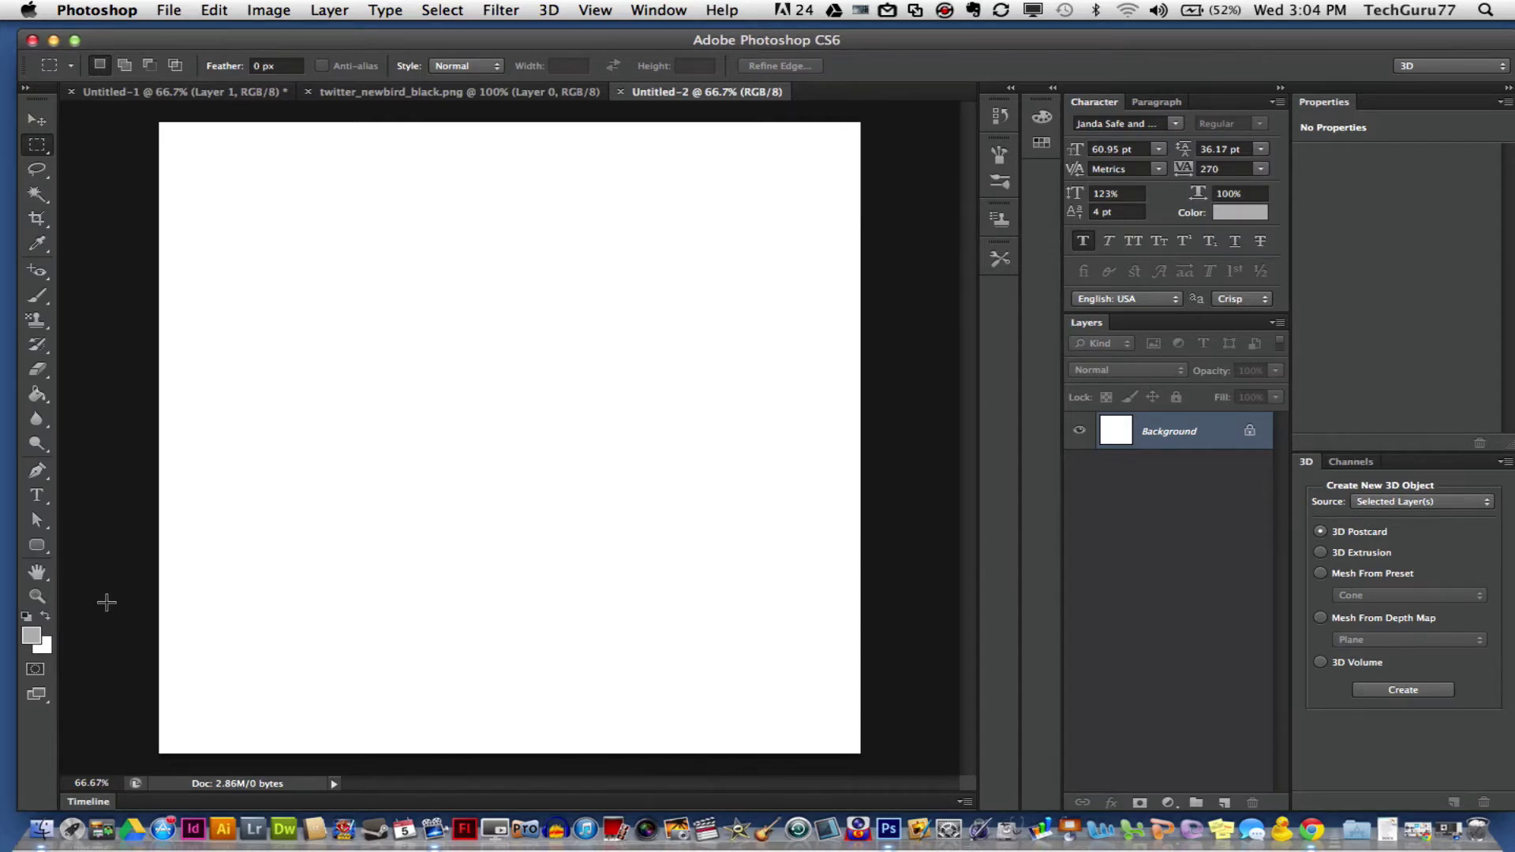
Draw a grey 871 × 811 px rounded rectangle with 120 px corners, then nudge it up-left toward center.
drag(36, 545, 105, 543)
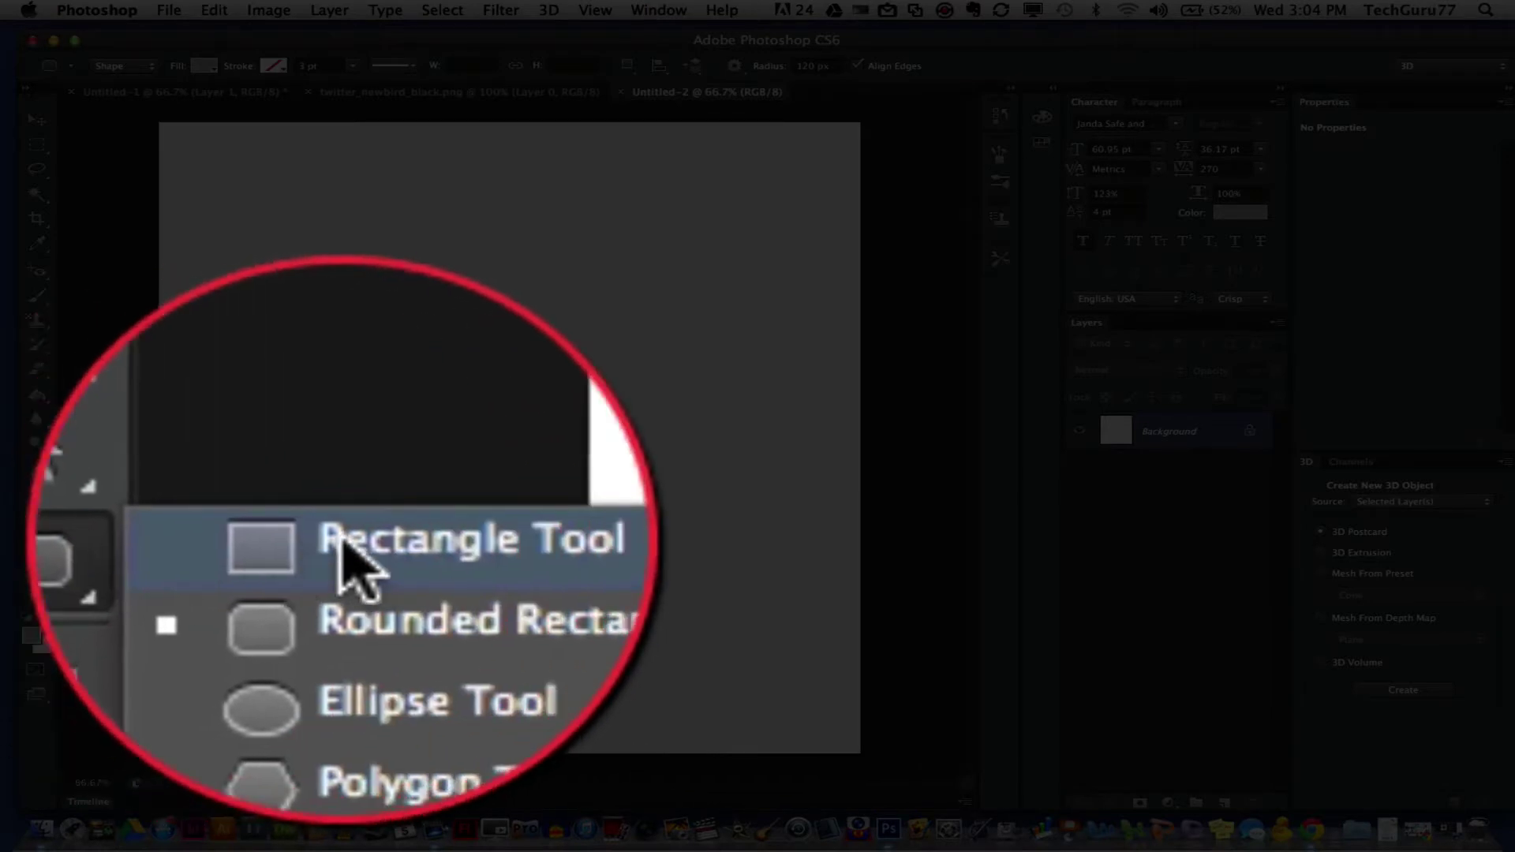
click(118, 562)
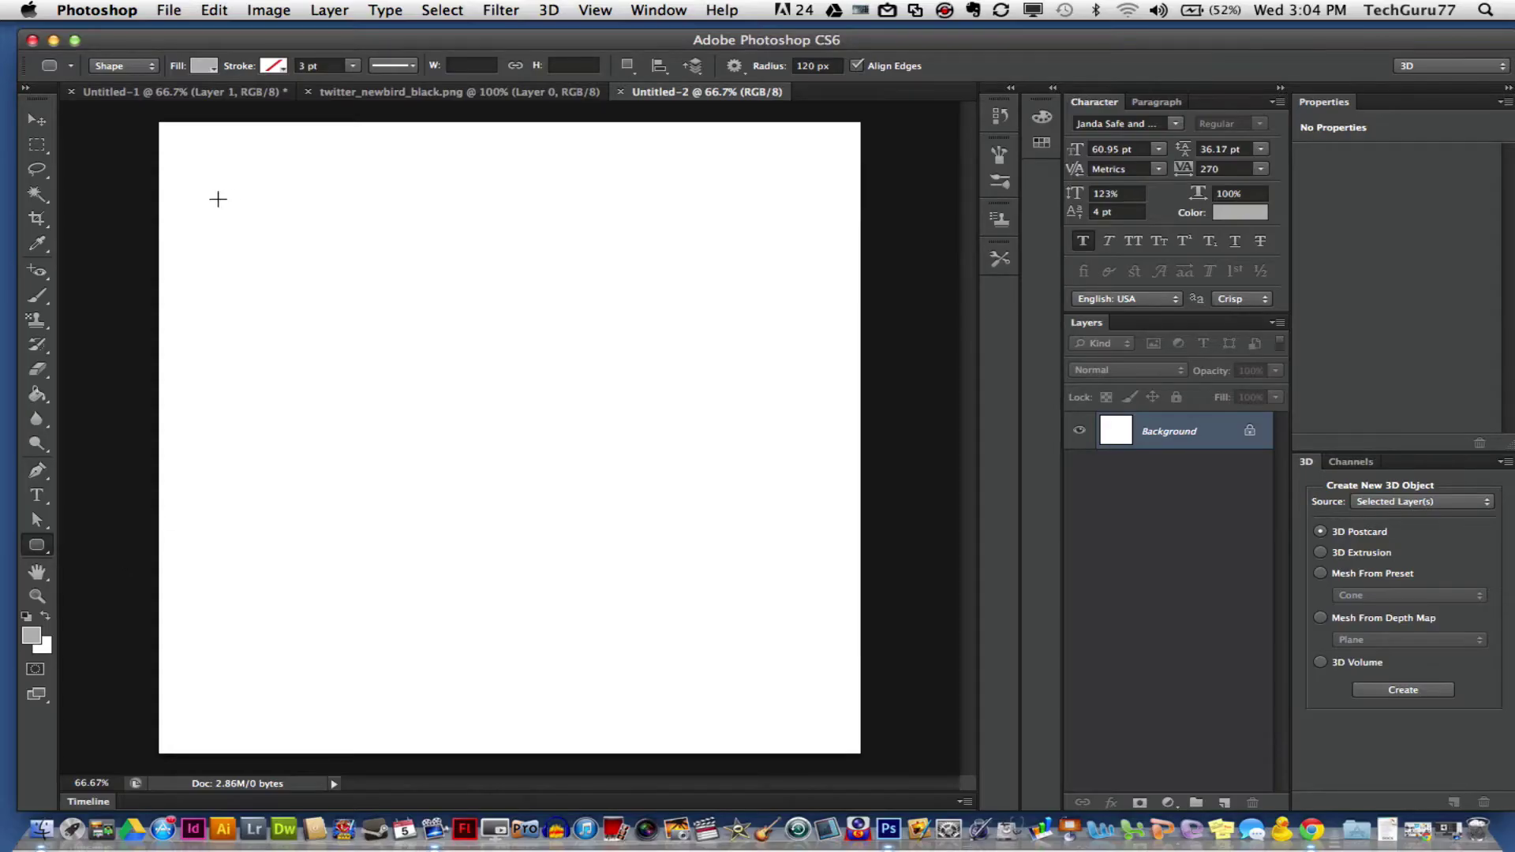
drag(212, 198, 818, 708)
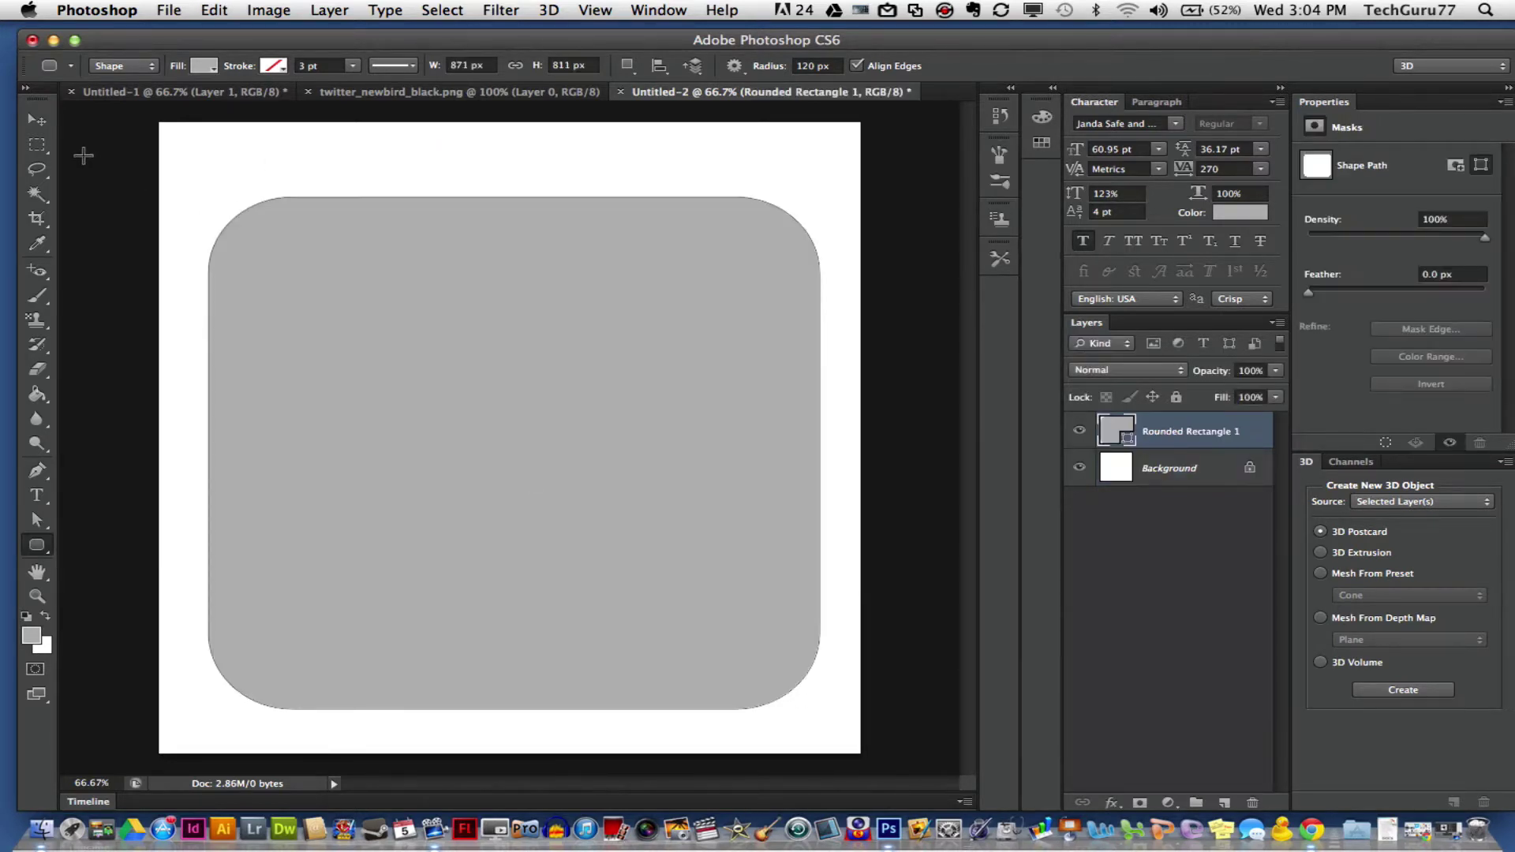
click(40, 120)
drag(331, 301, 324, 278)
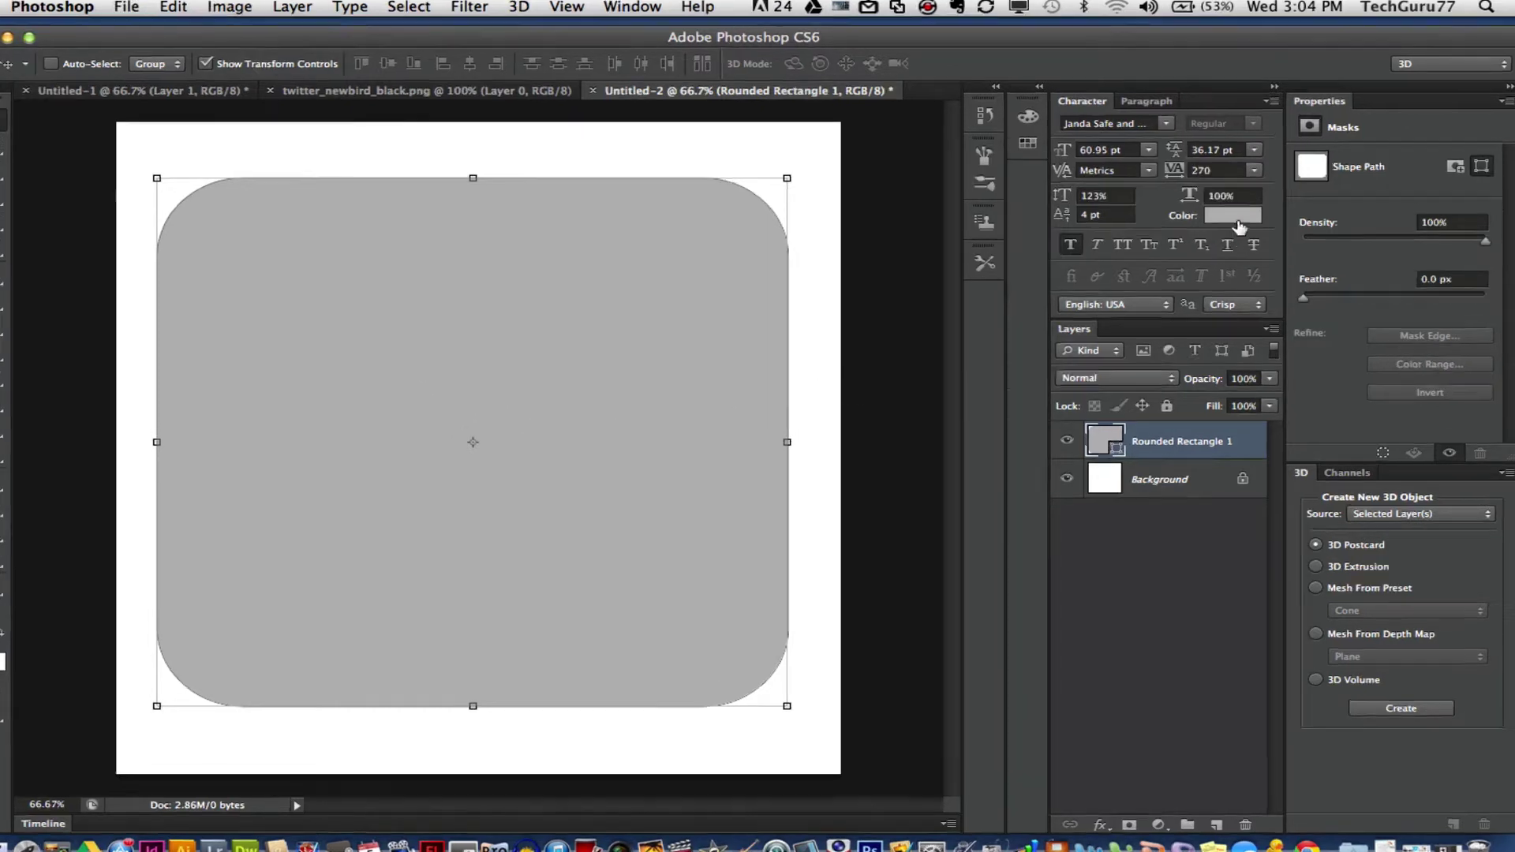
Keep the #b4b4b4 fill colour and rasterize the Rounded Rectangle 1 shape layer.
click(1241, 213)
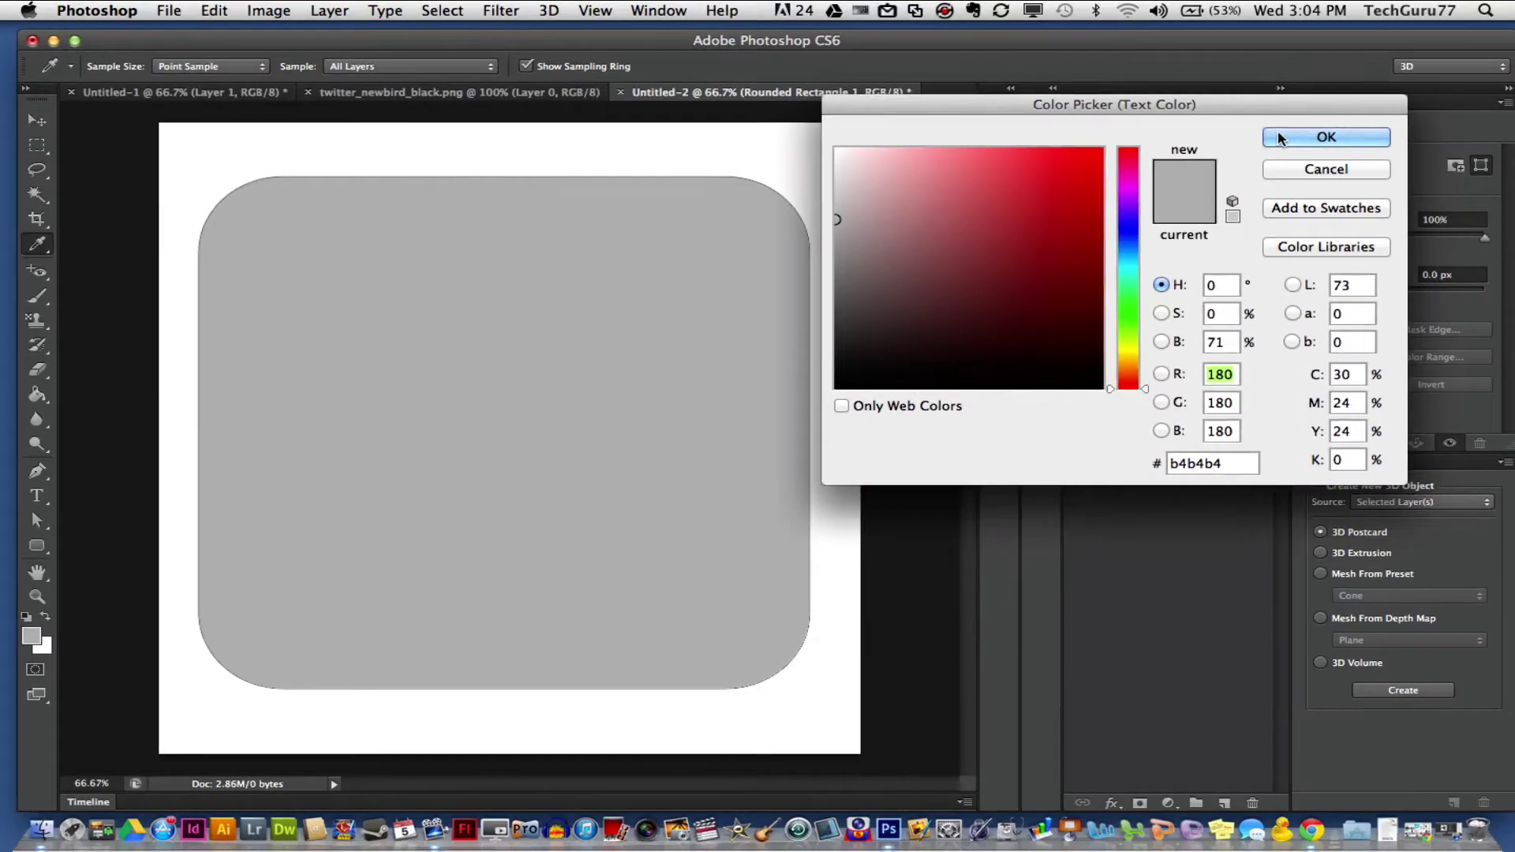
click(1156, 145)
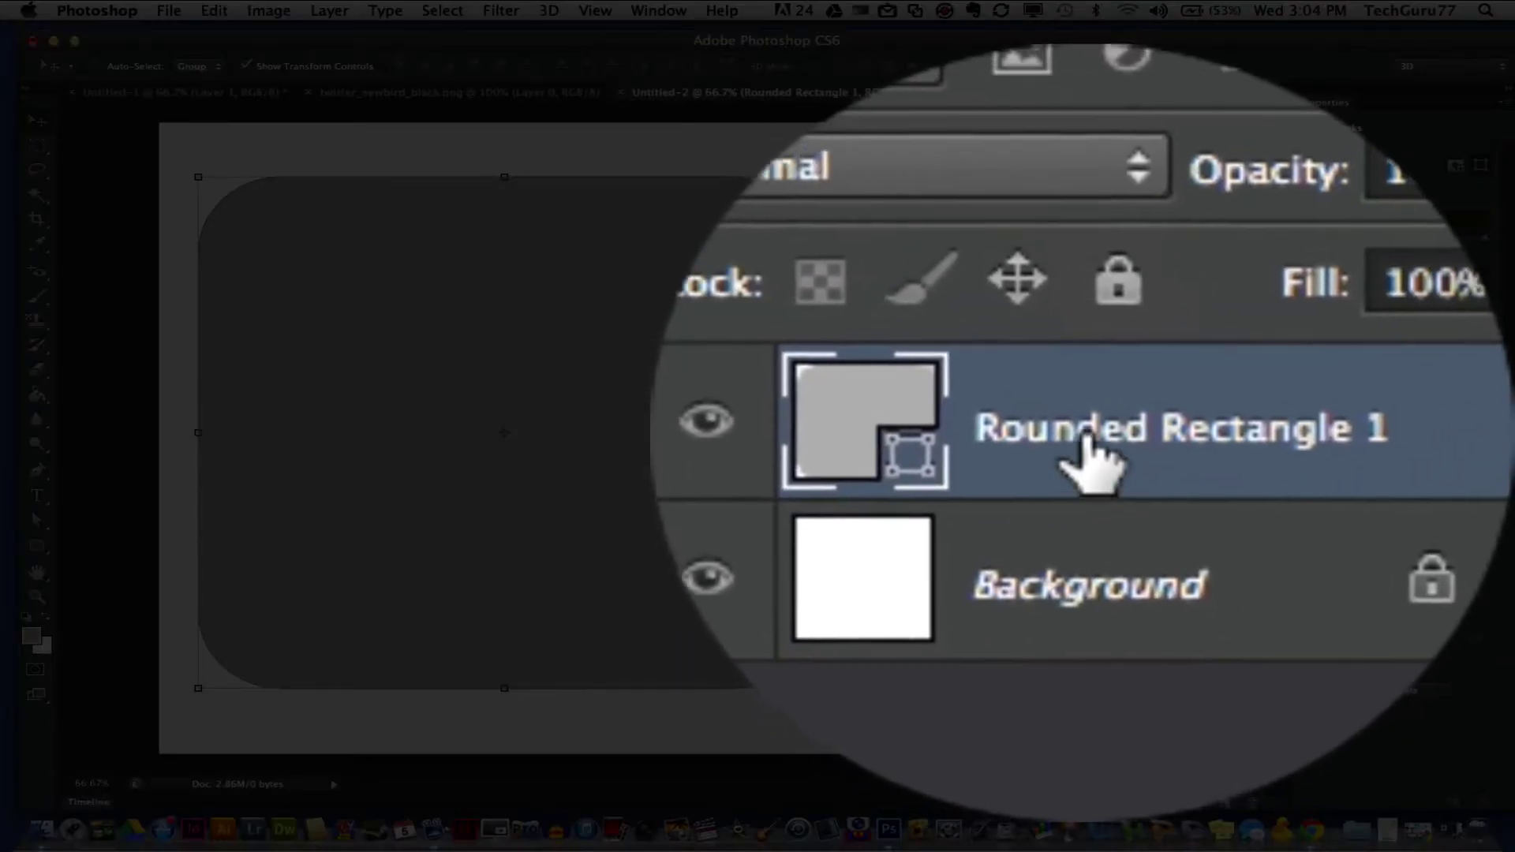
right_click(1083, 435)
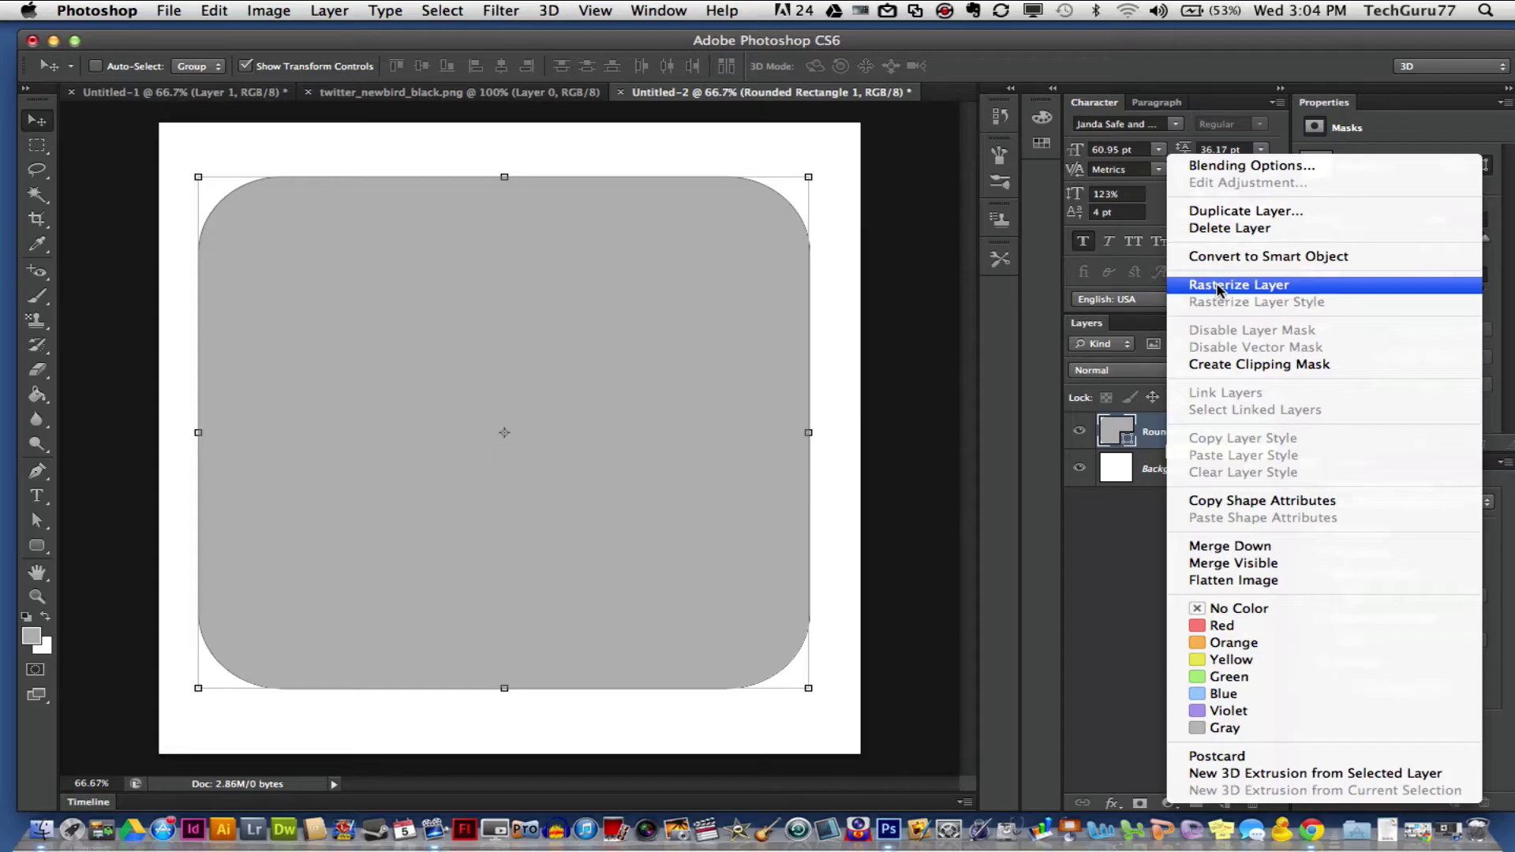
click(1097, 286)
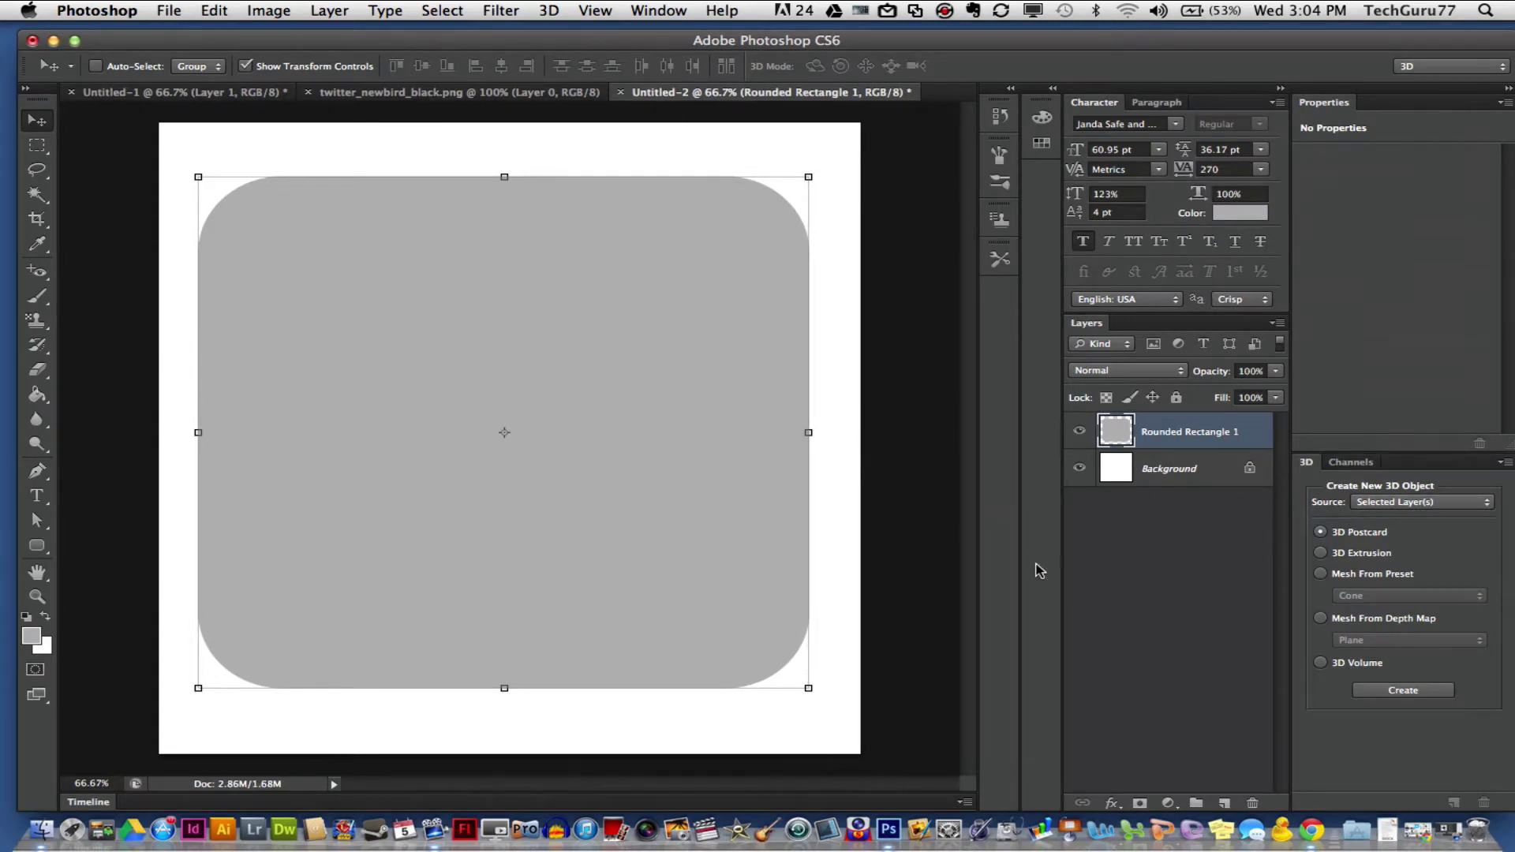
In Rounded Rectangle 1's Blending Options, enable Bevel & Emboss and an Angle gradient overlay at 65% opacity.
right_click(1172, 433)
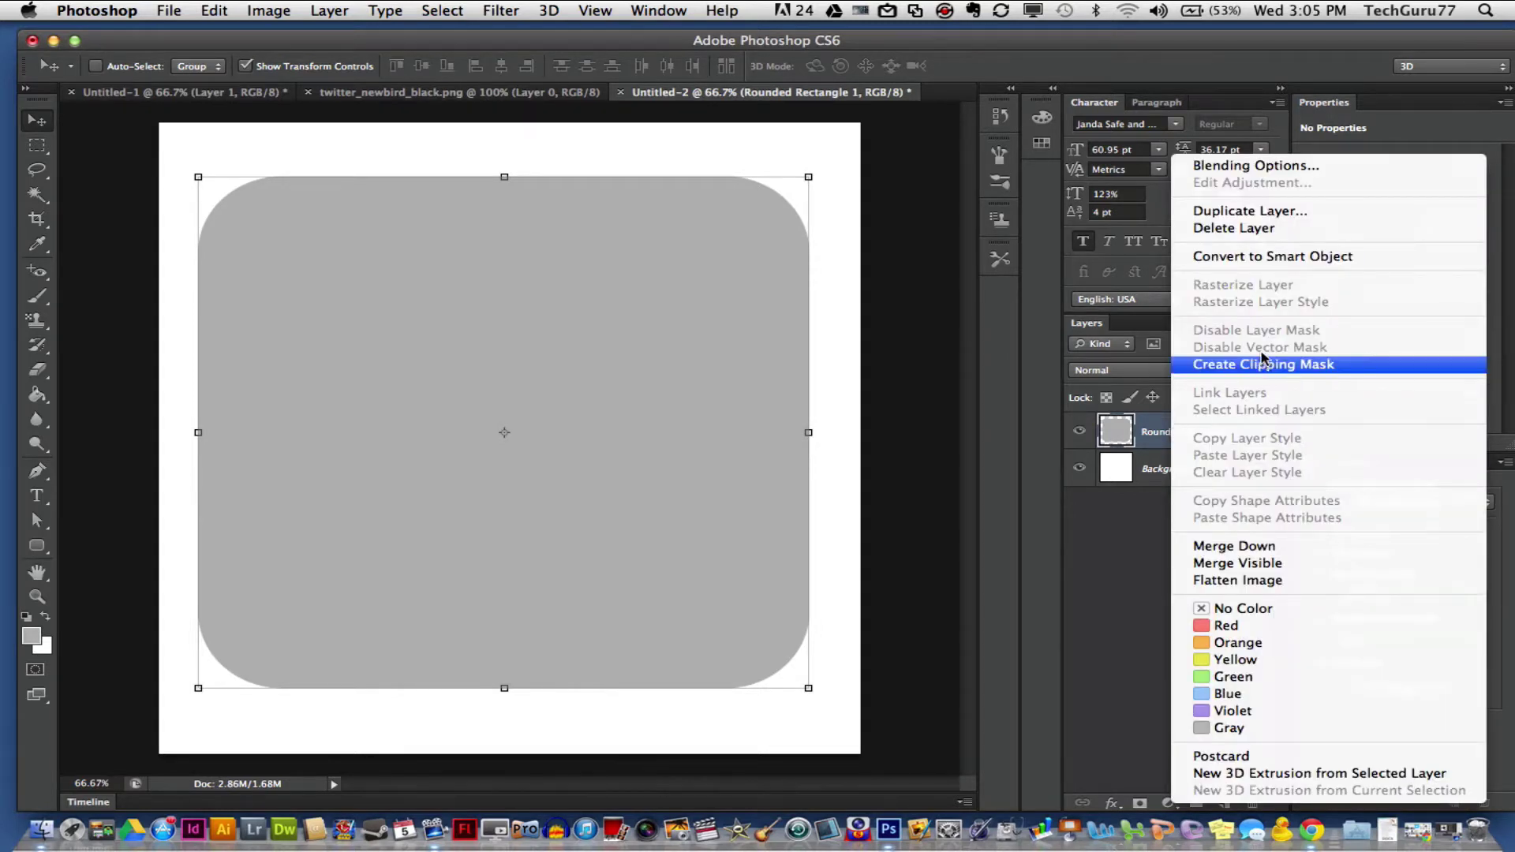
click(1232, 167)
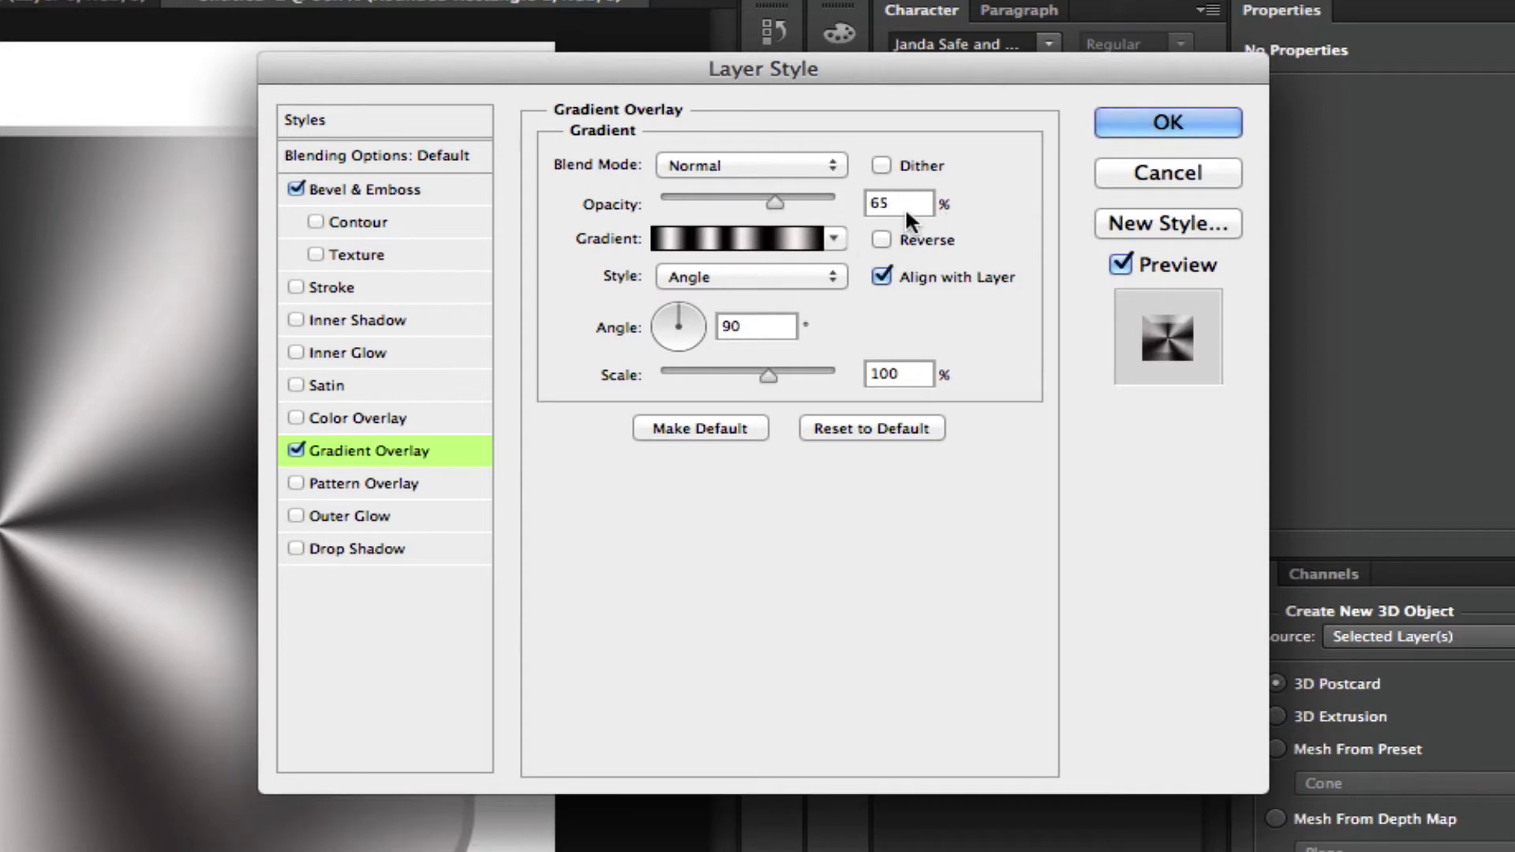
click(737, 279)
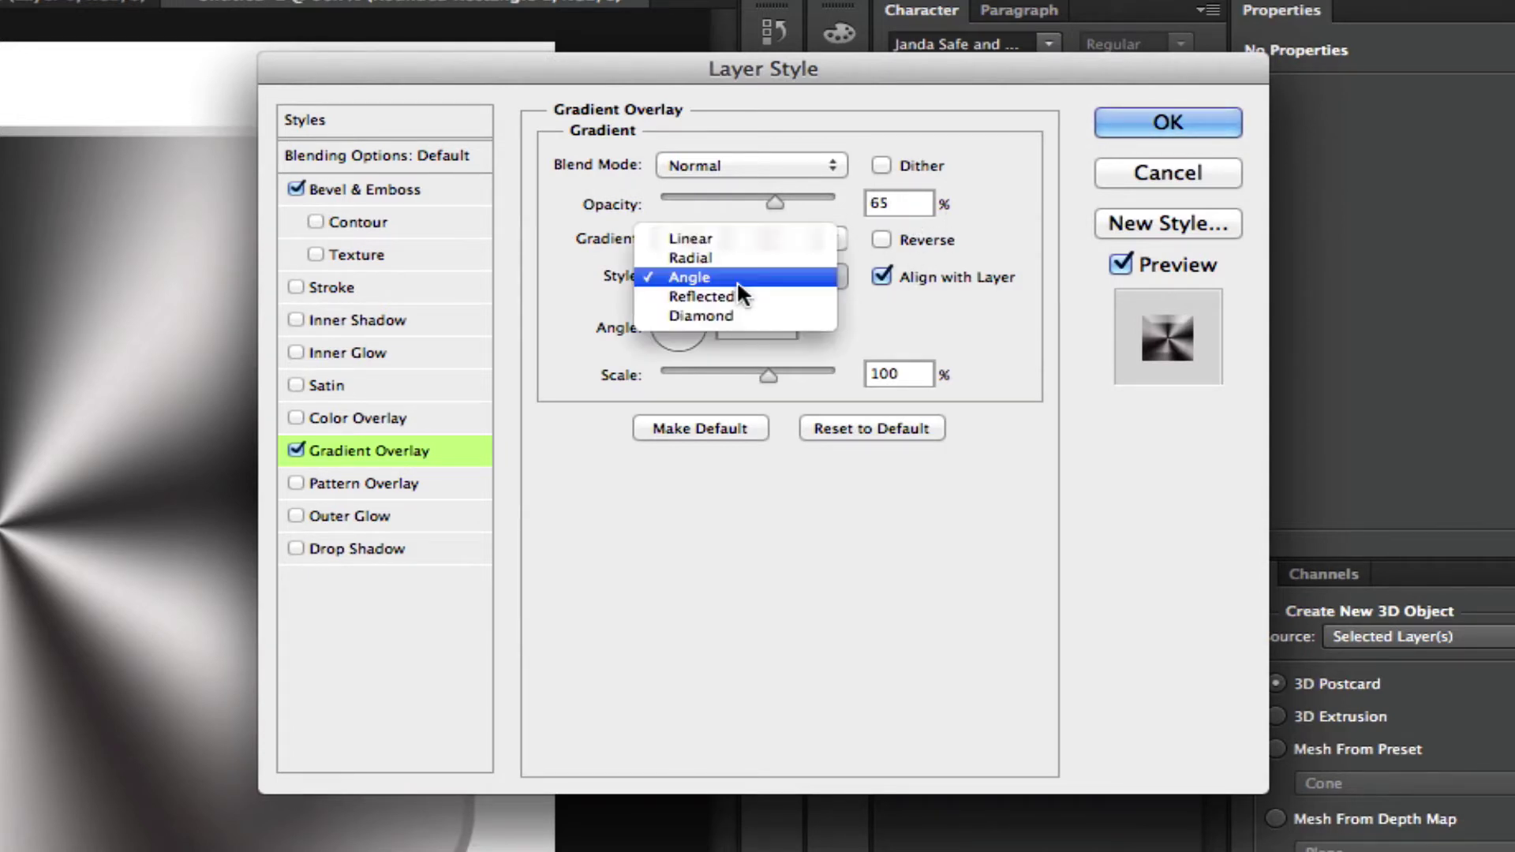
click(731, 281)
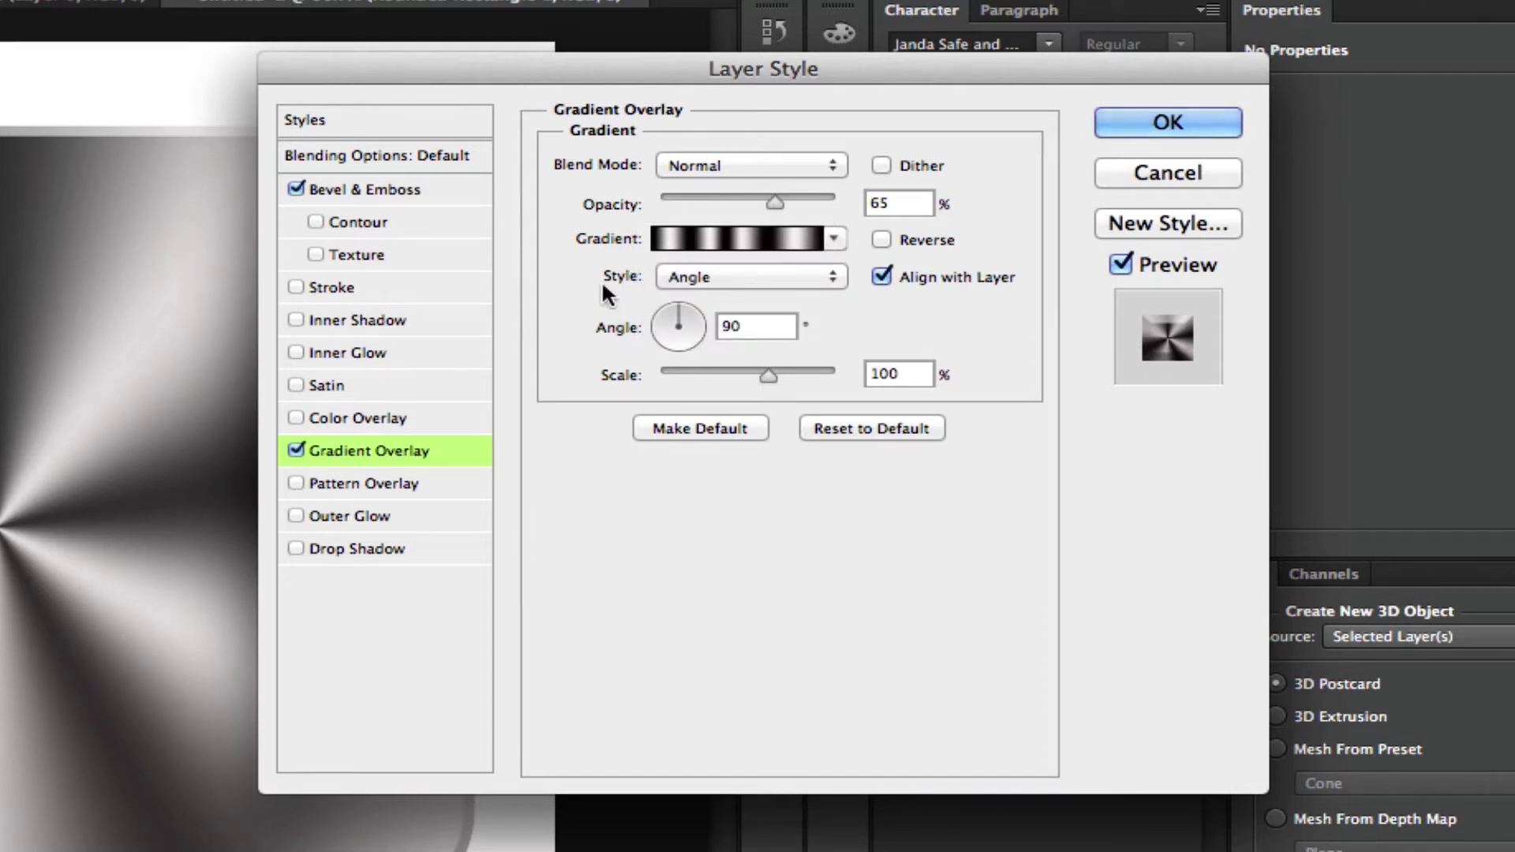
Try extra gradient stops at 16%, 27% and 47%, then discard them.
click(695, 241)
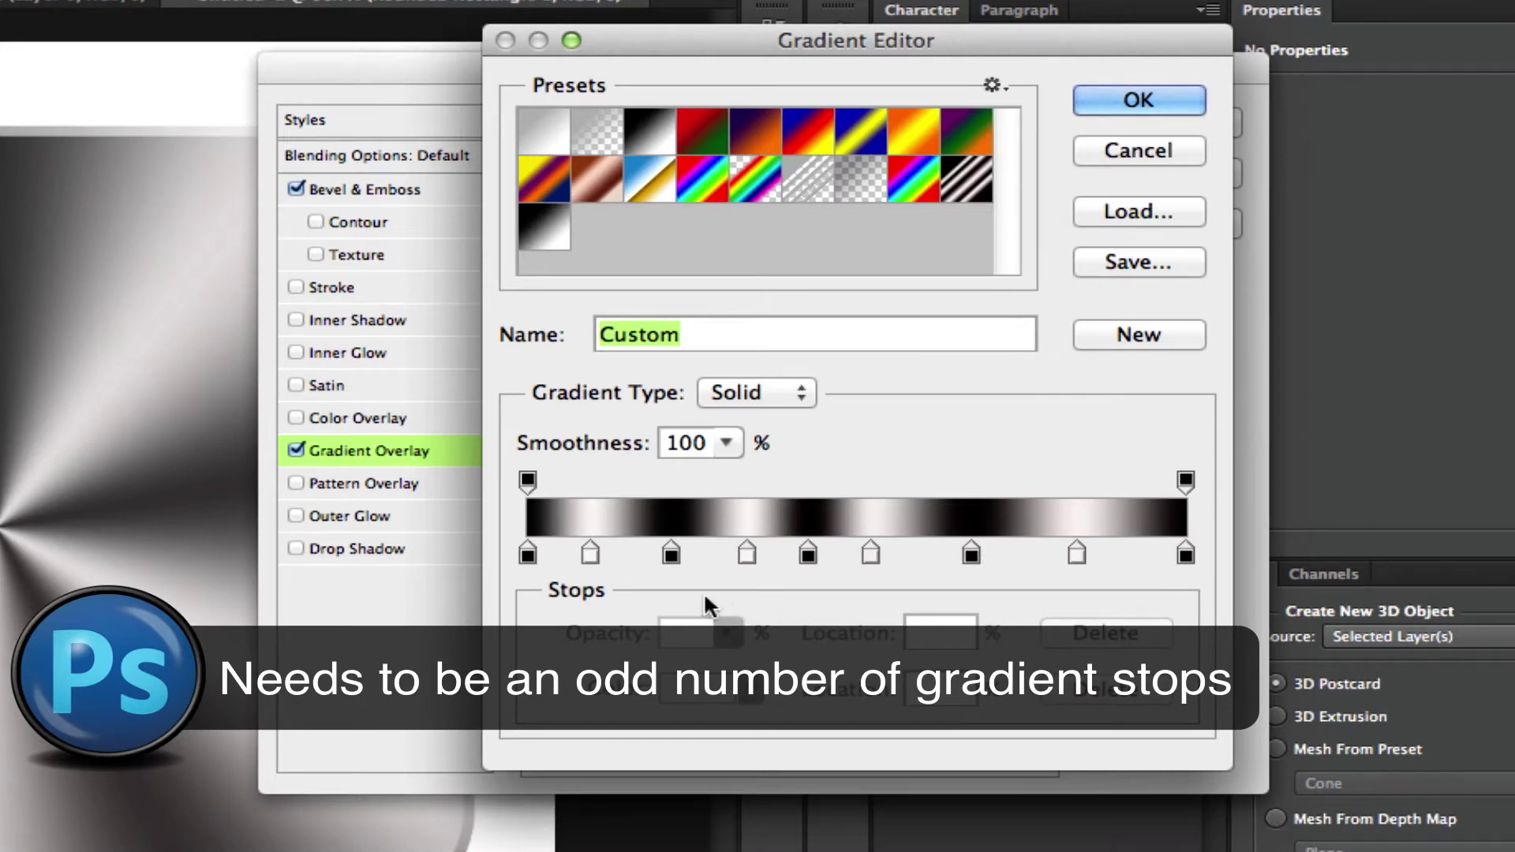
click(630, 553)
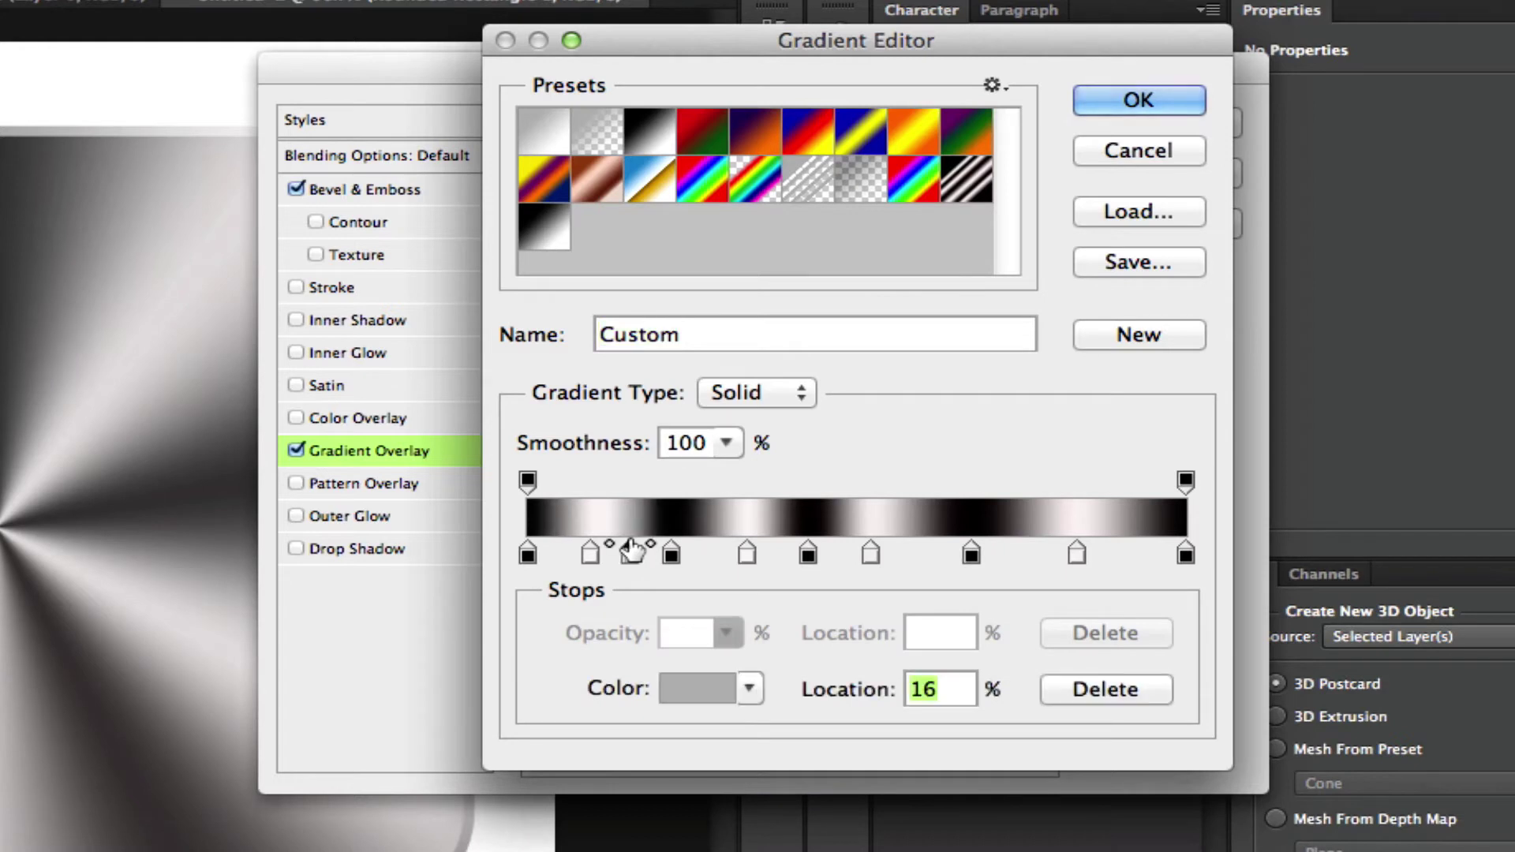
click(707, 552)
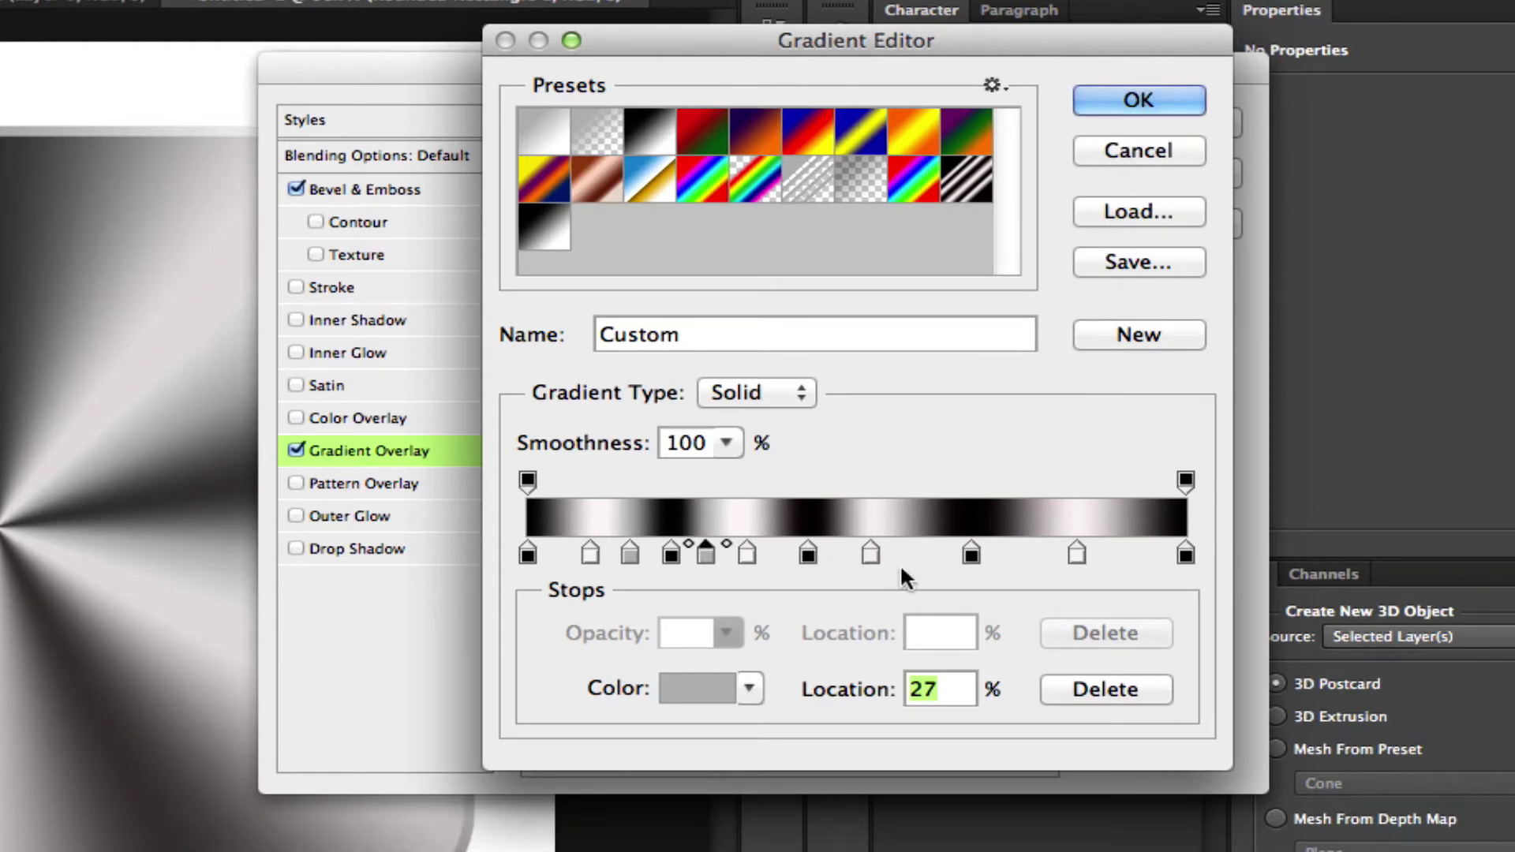
click(839, 556)
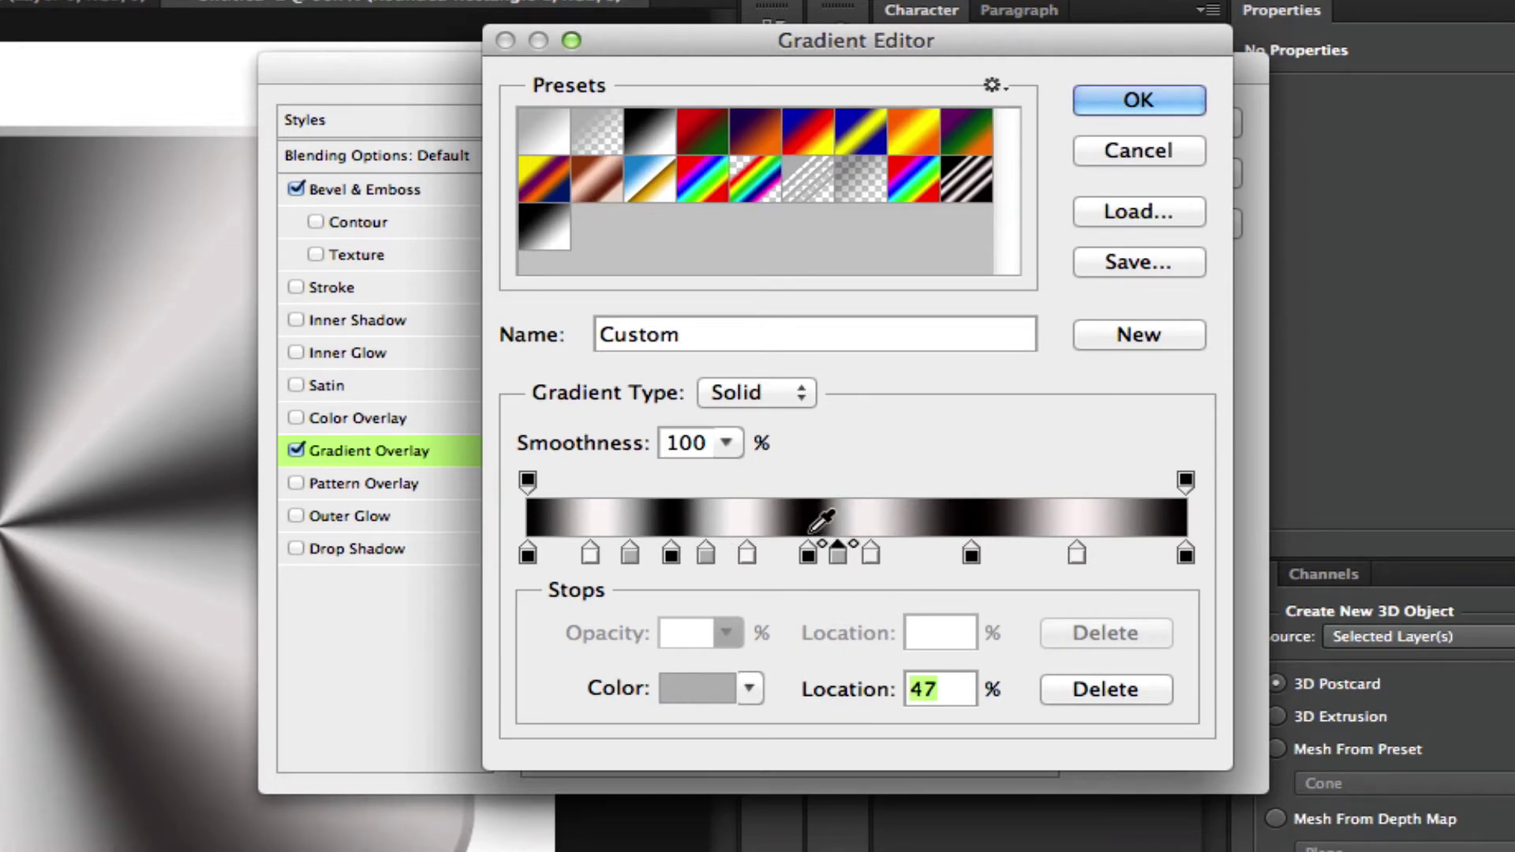
click(1136, 104)
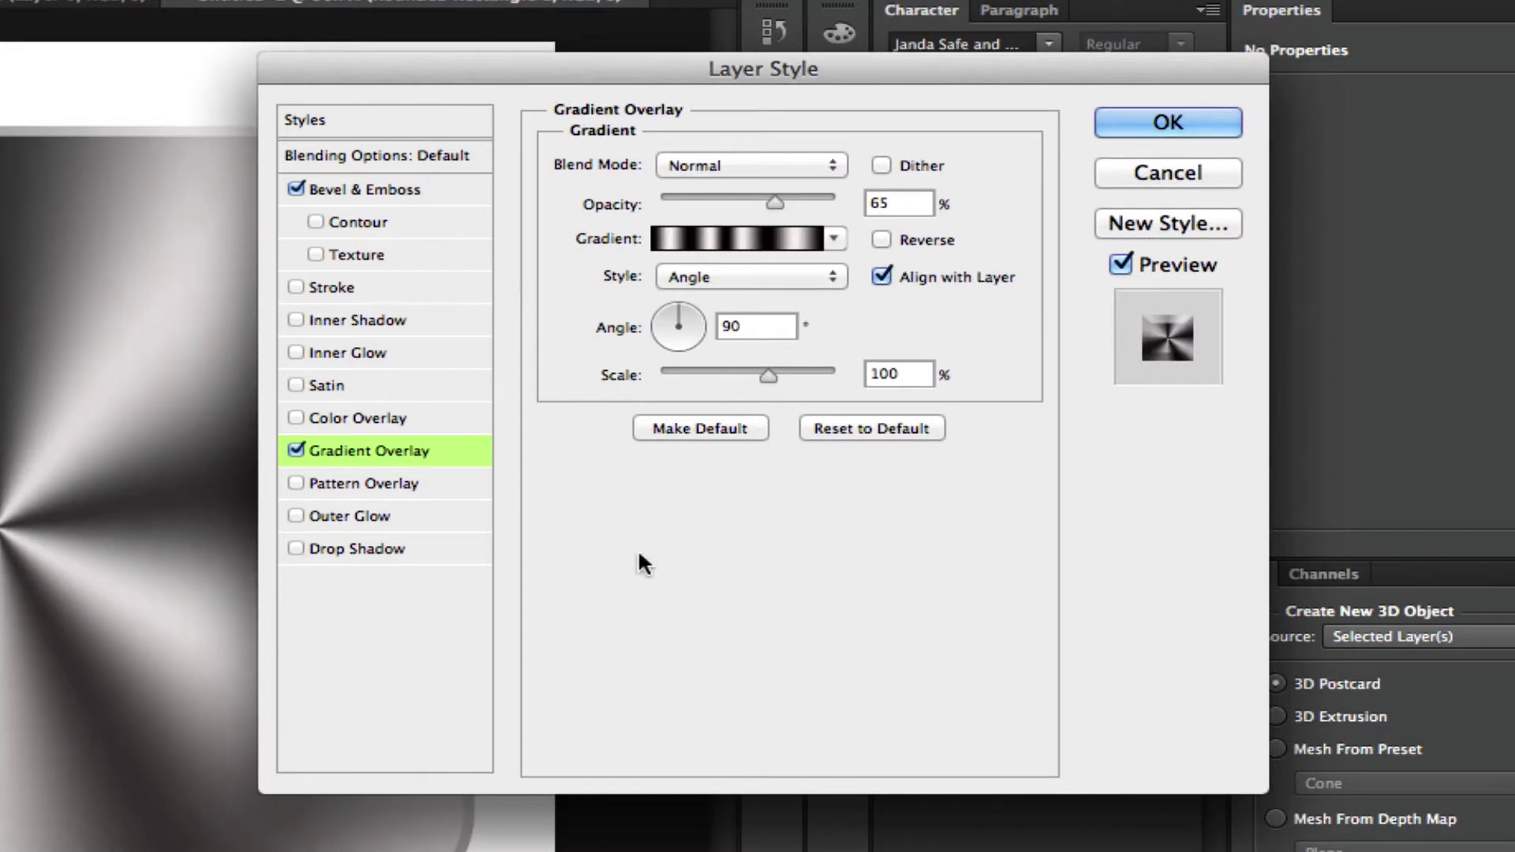
Set the 10% gradient stop to #f9f3f3 and accept the alternating black-and-white gradient.
click(742, 236)
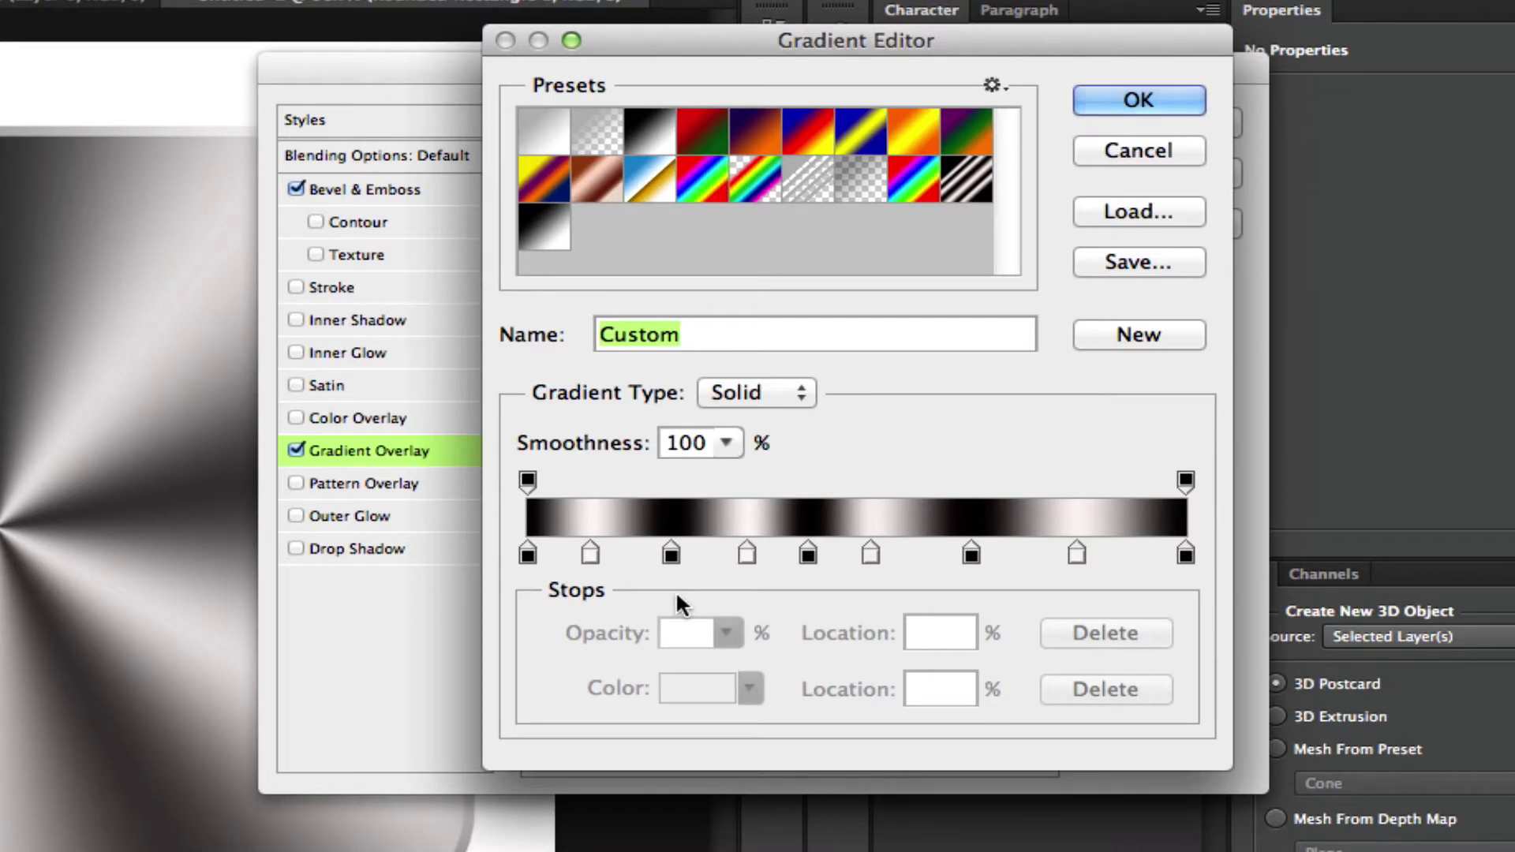
double_click(589, 555)
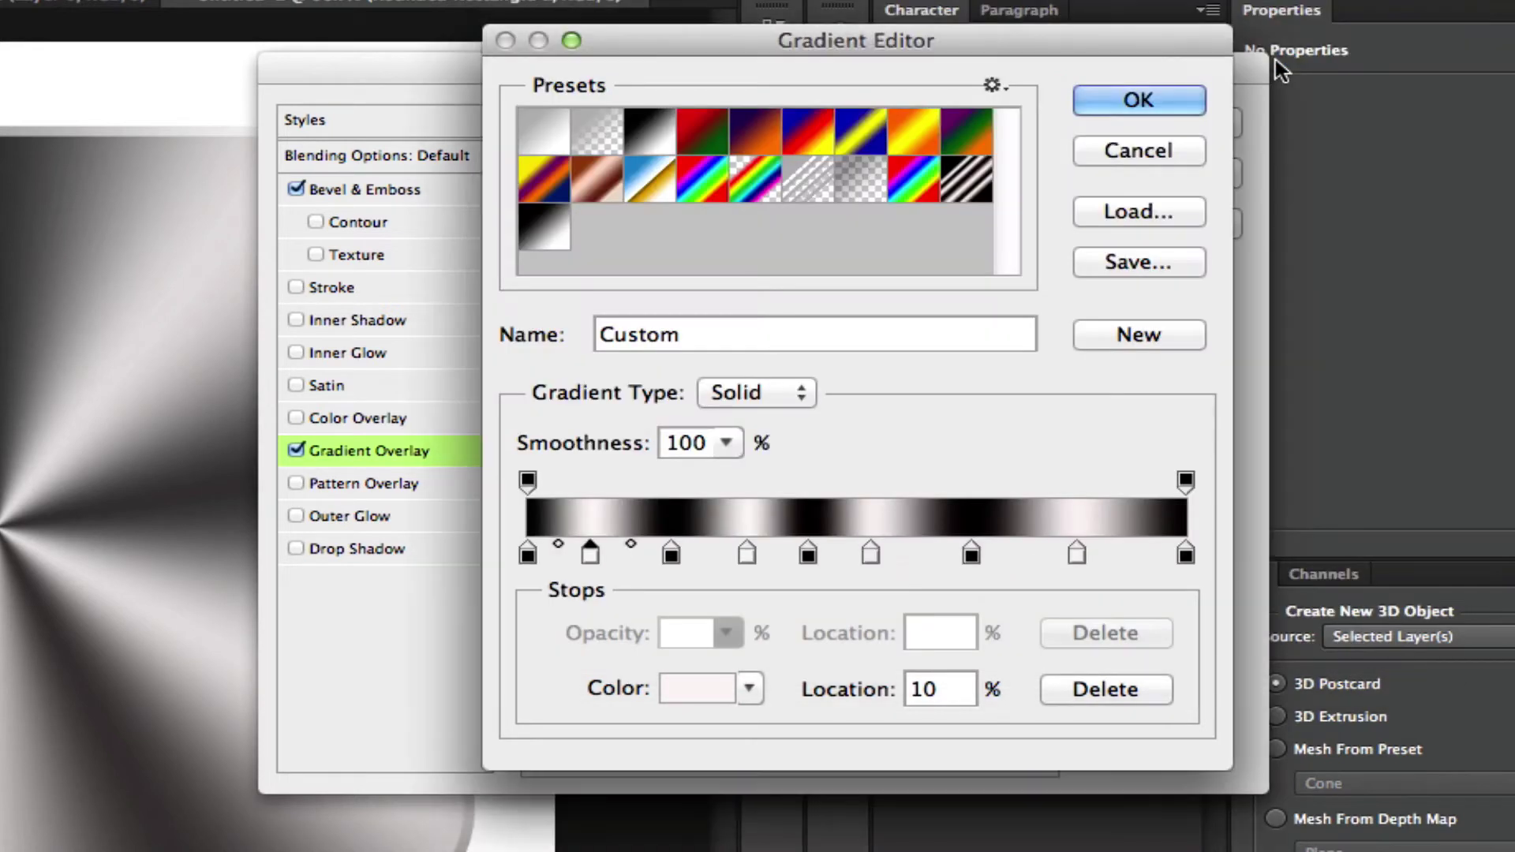
click(1261, 67)
click(1134, 99)
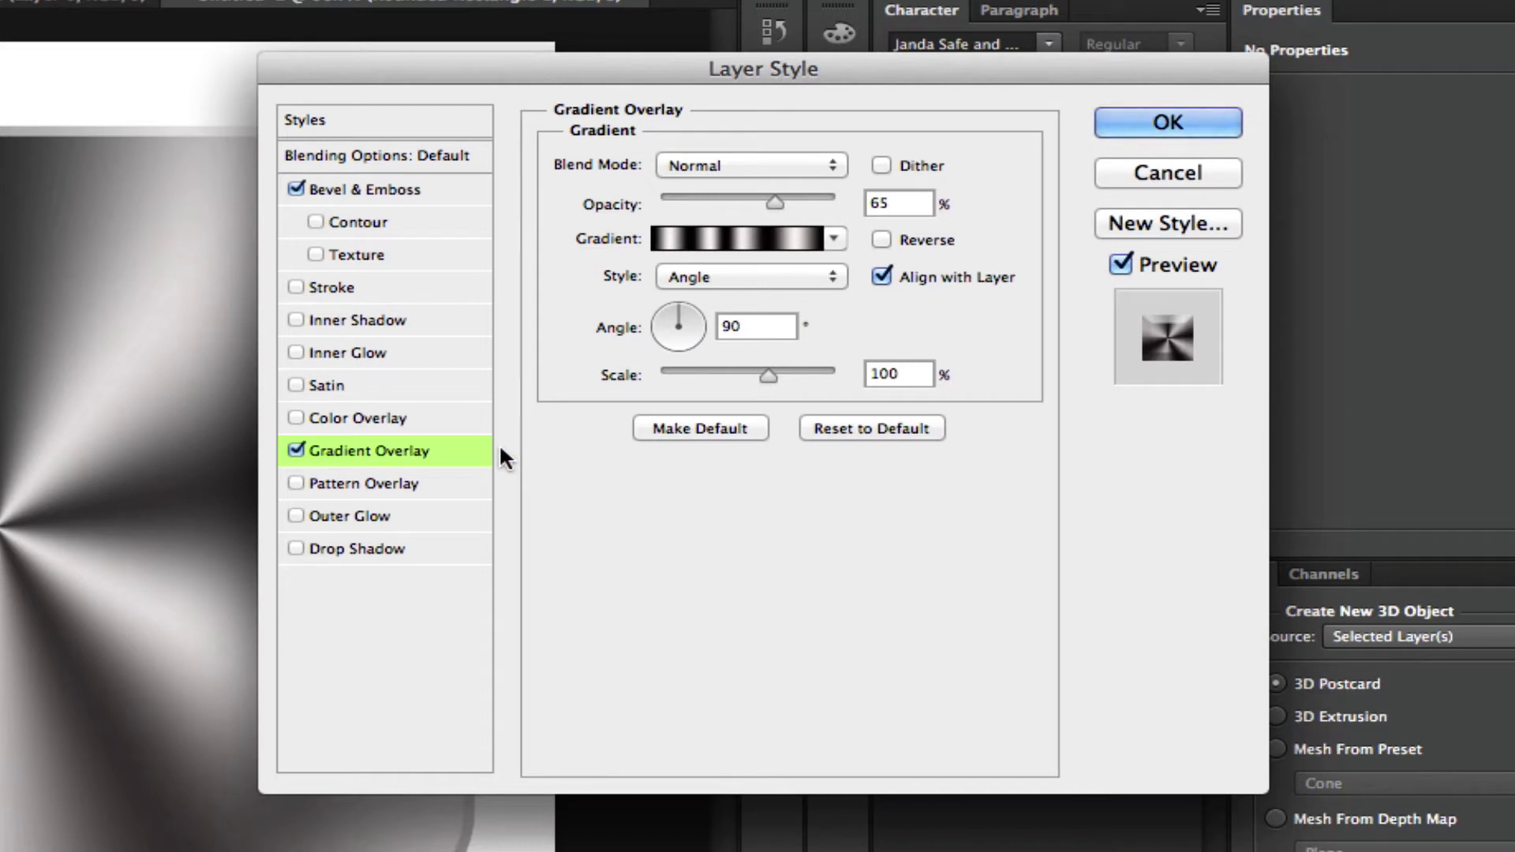
Apply an Inner Bevel, Chisel Hard, depth 100%, size 10 px, and commit the layer style.
click(357, 190)
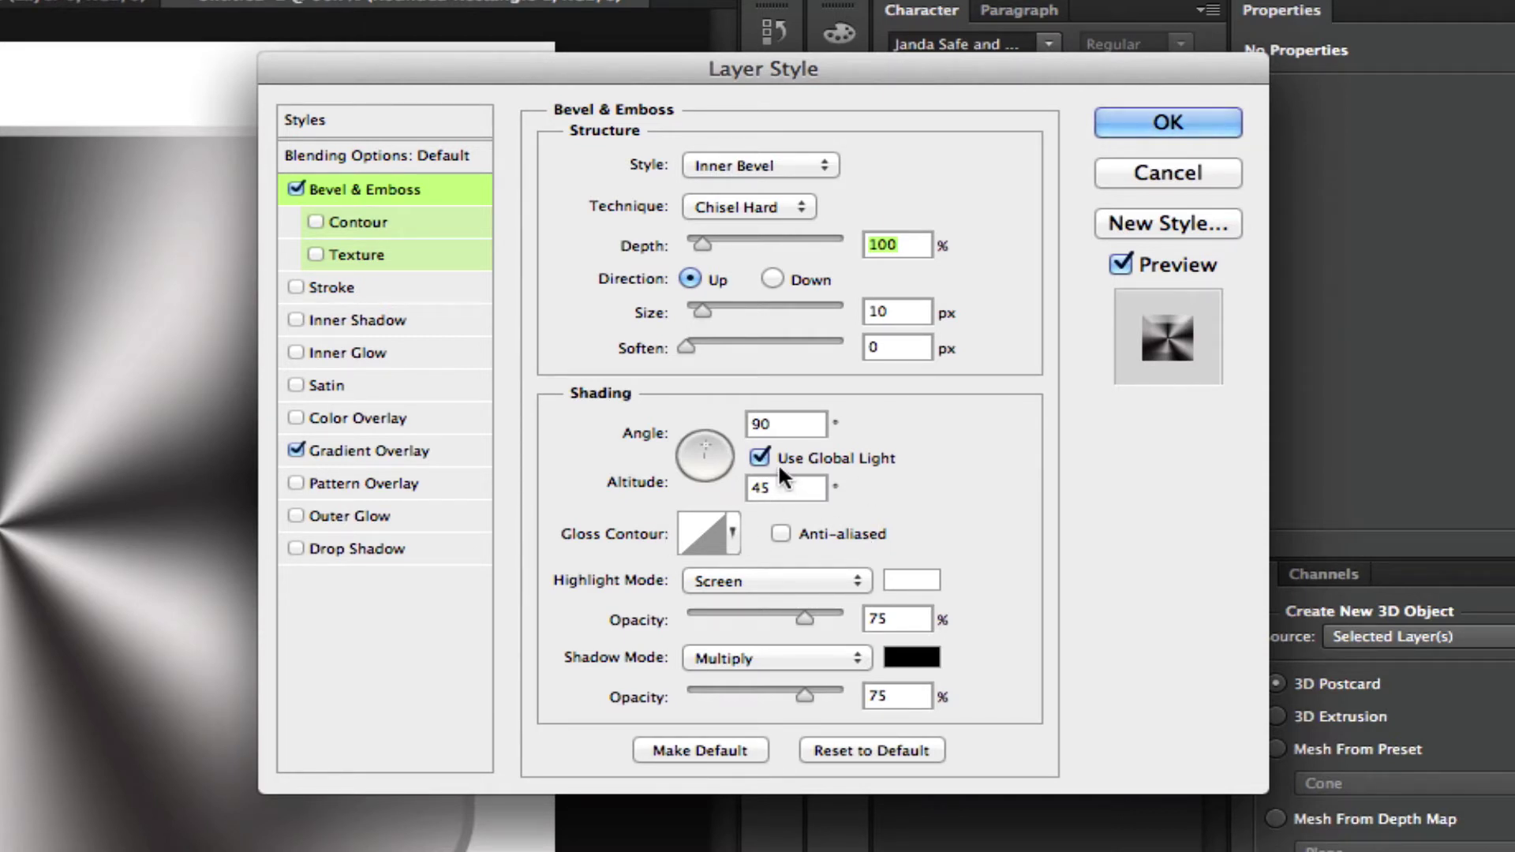
click(1154, 124)
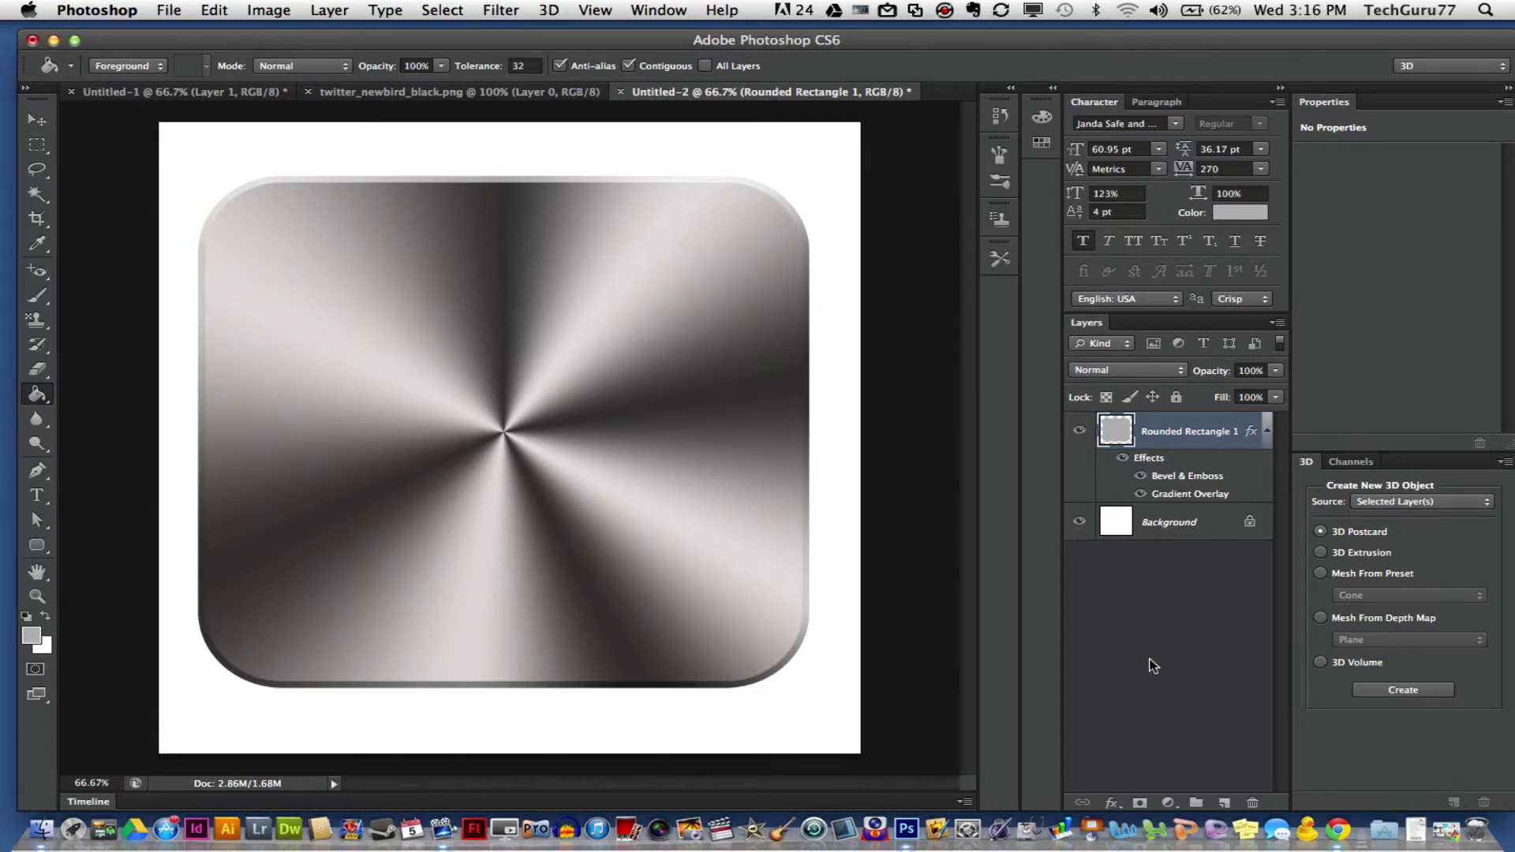
Add Layer 1 above the rectangle and paint-bucket fill it with #b4b4b4 grey.
click(1224, 803)
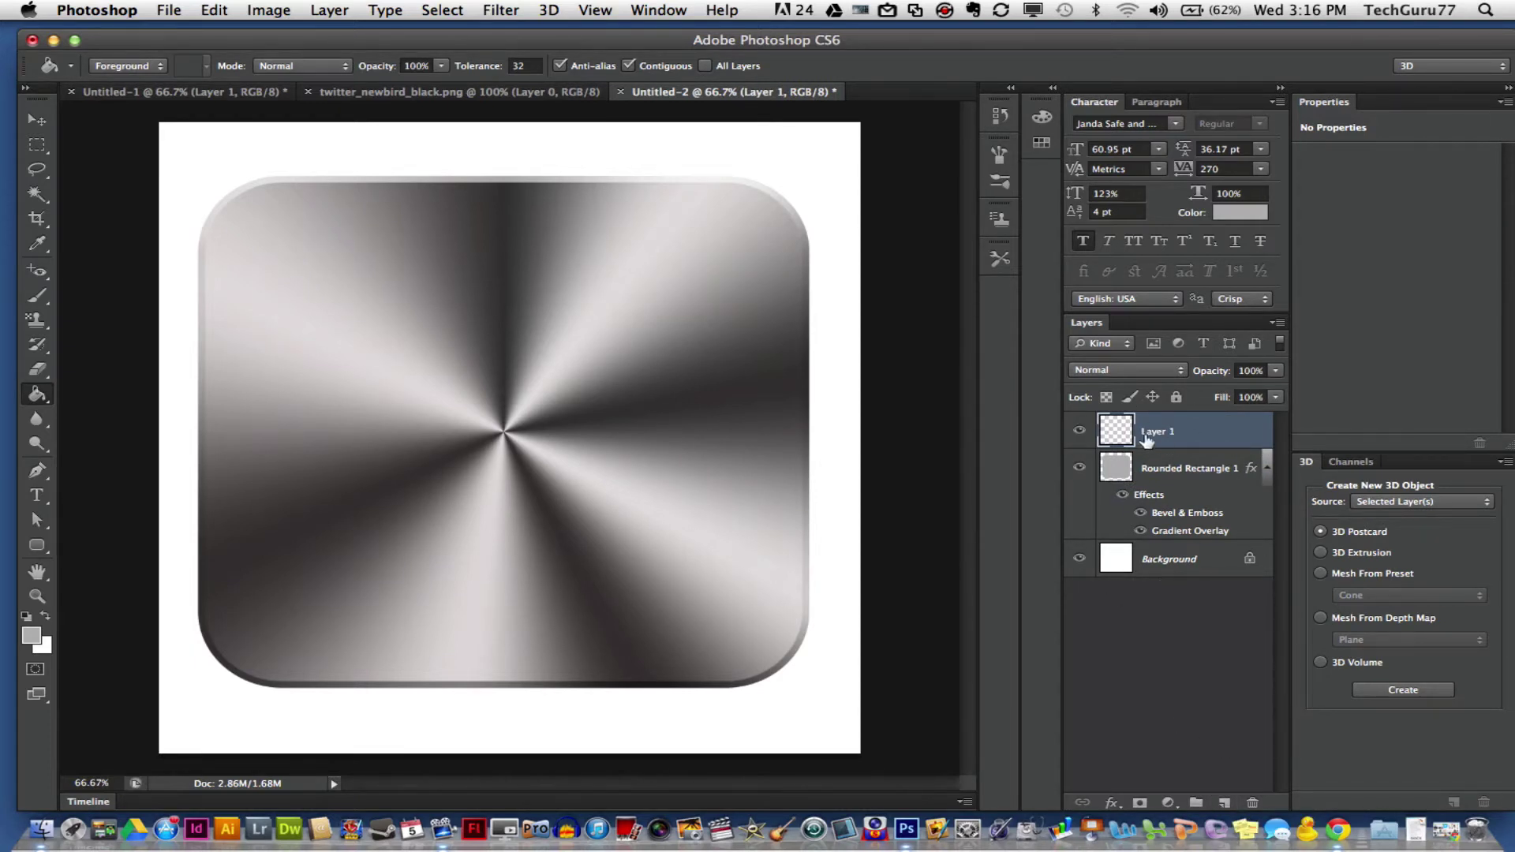
click(38, 397)
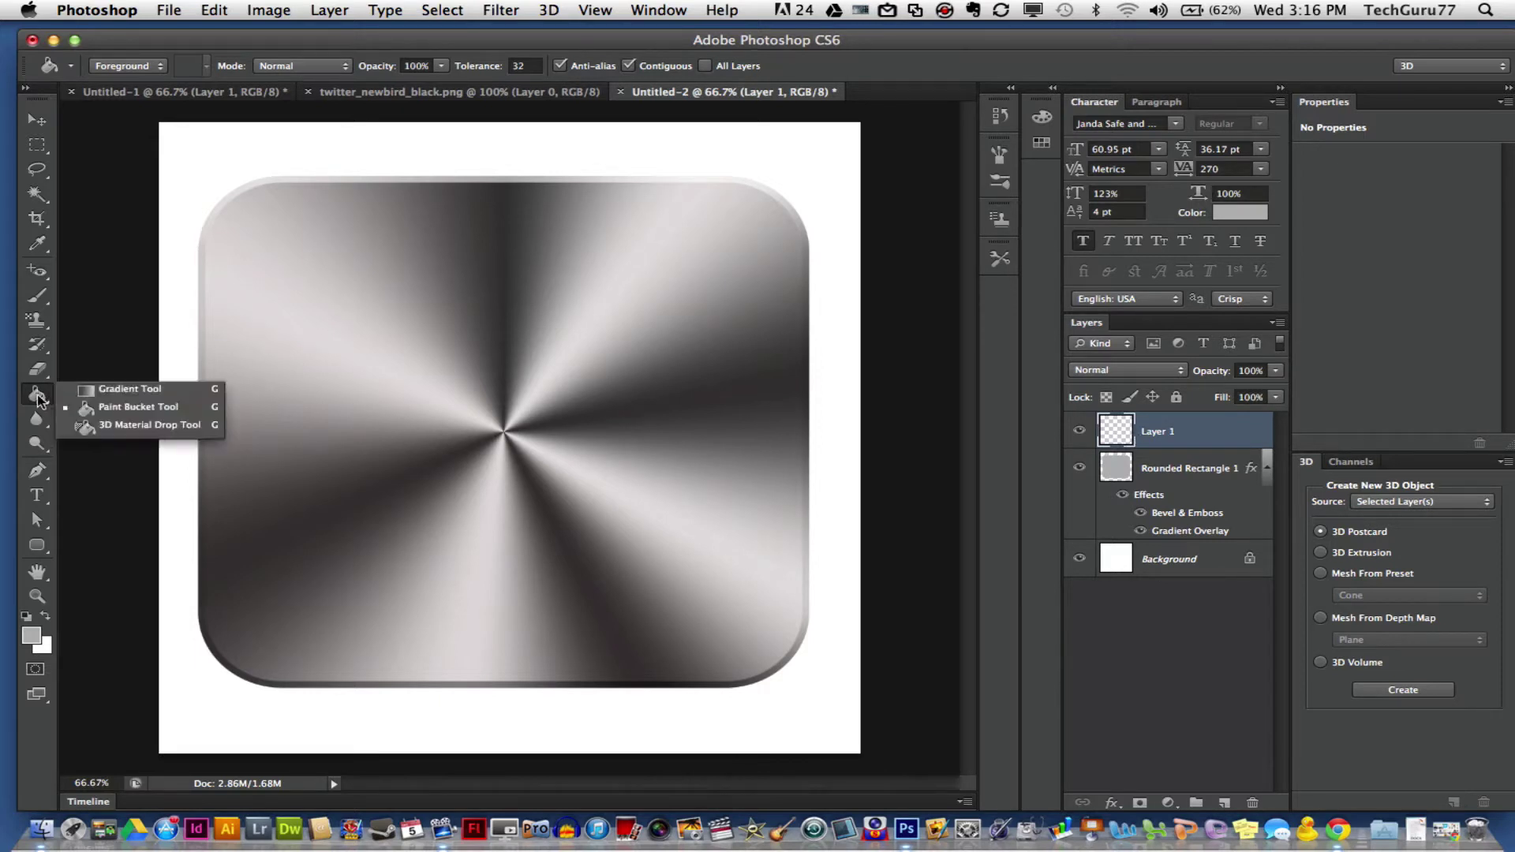
click(105, 408)
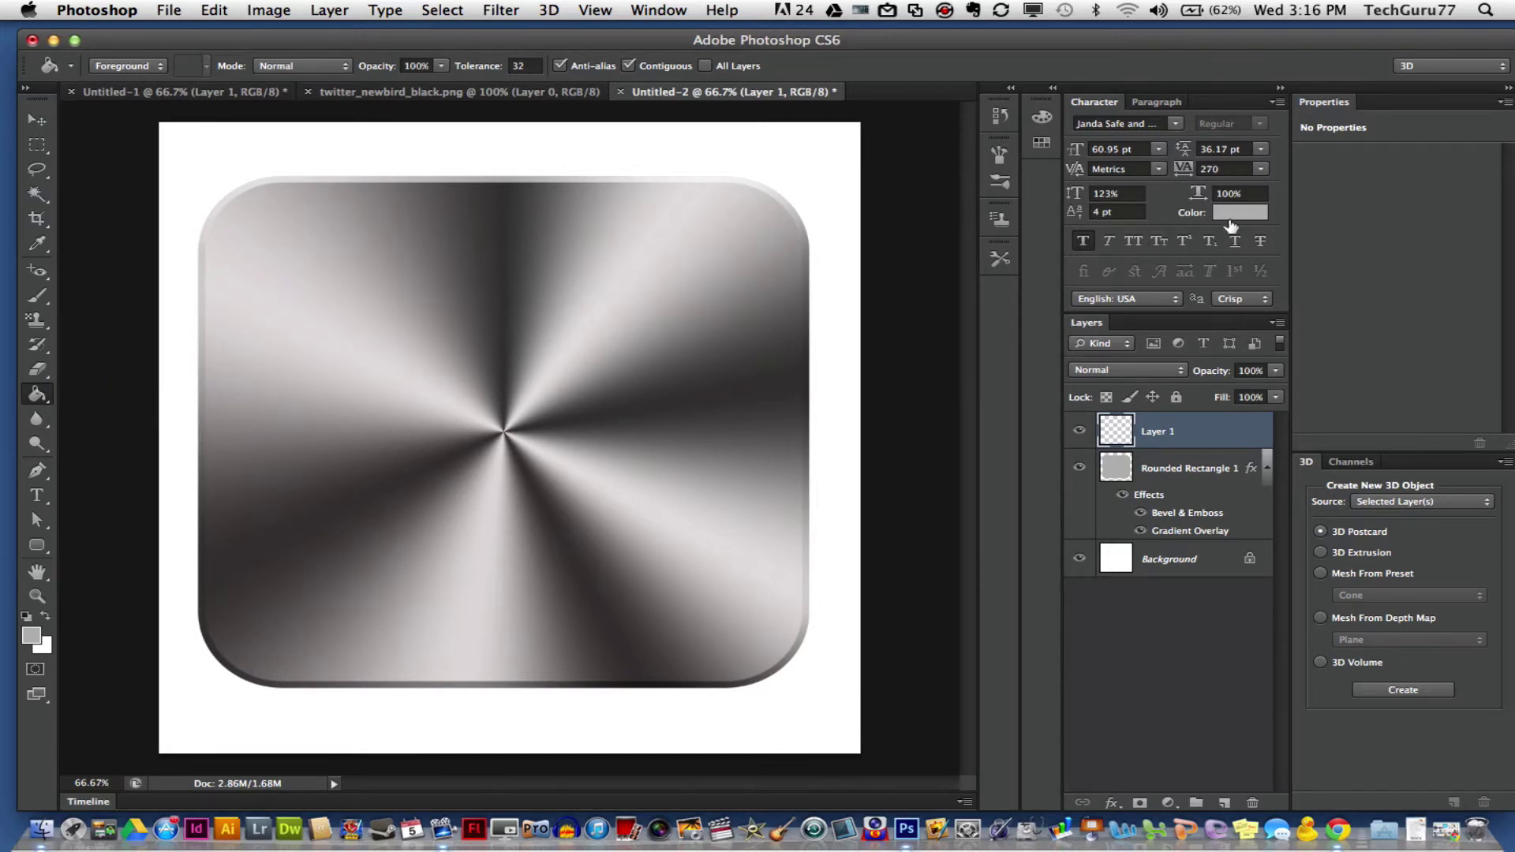
click(1231, 215)
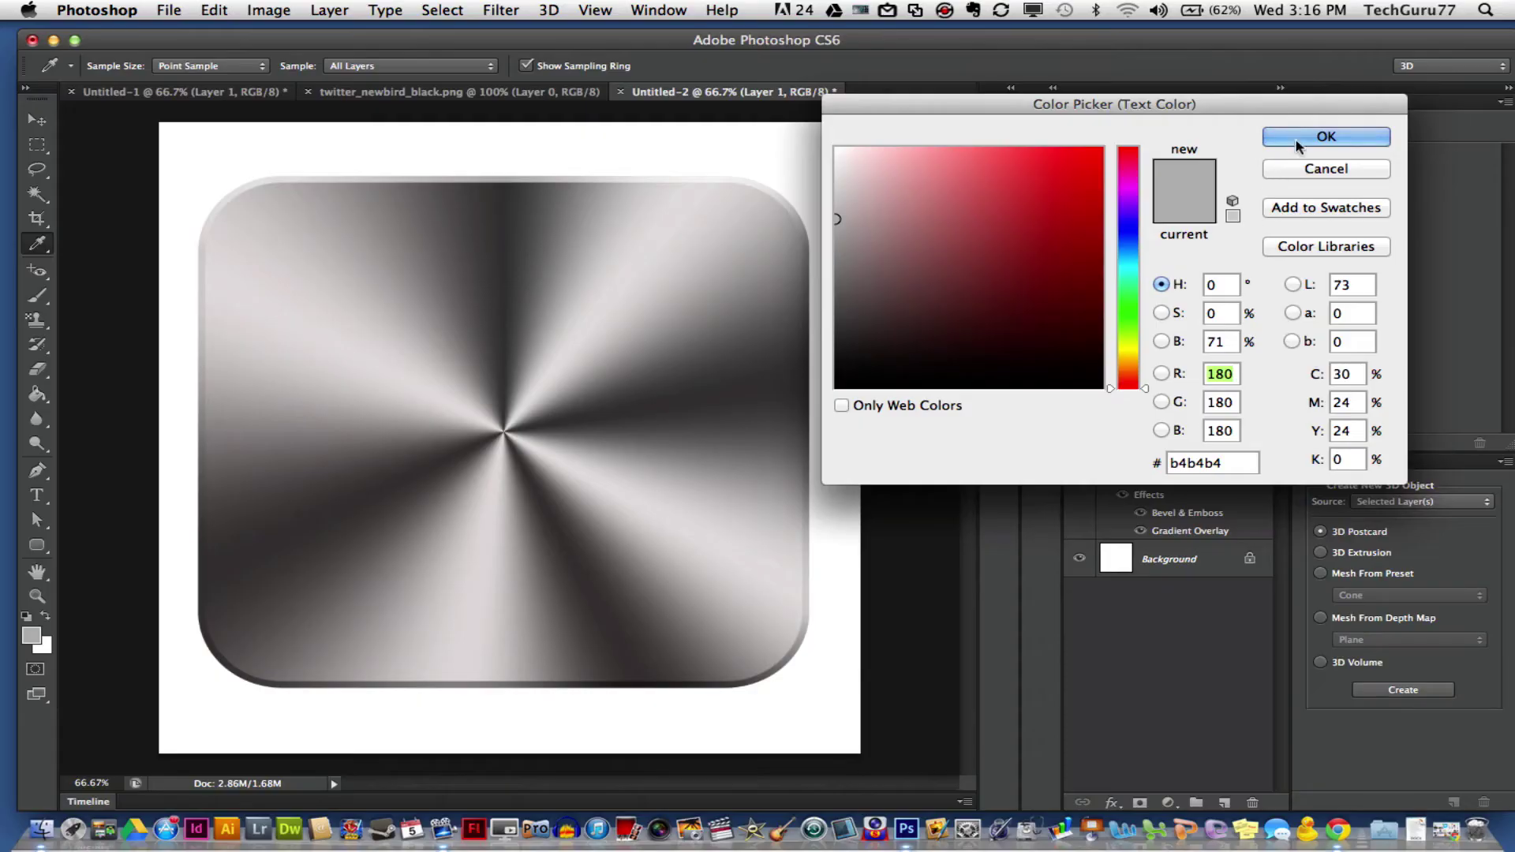
click(1298, 141)
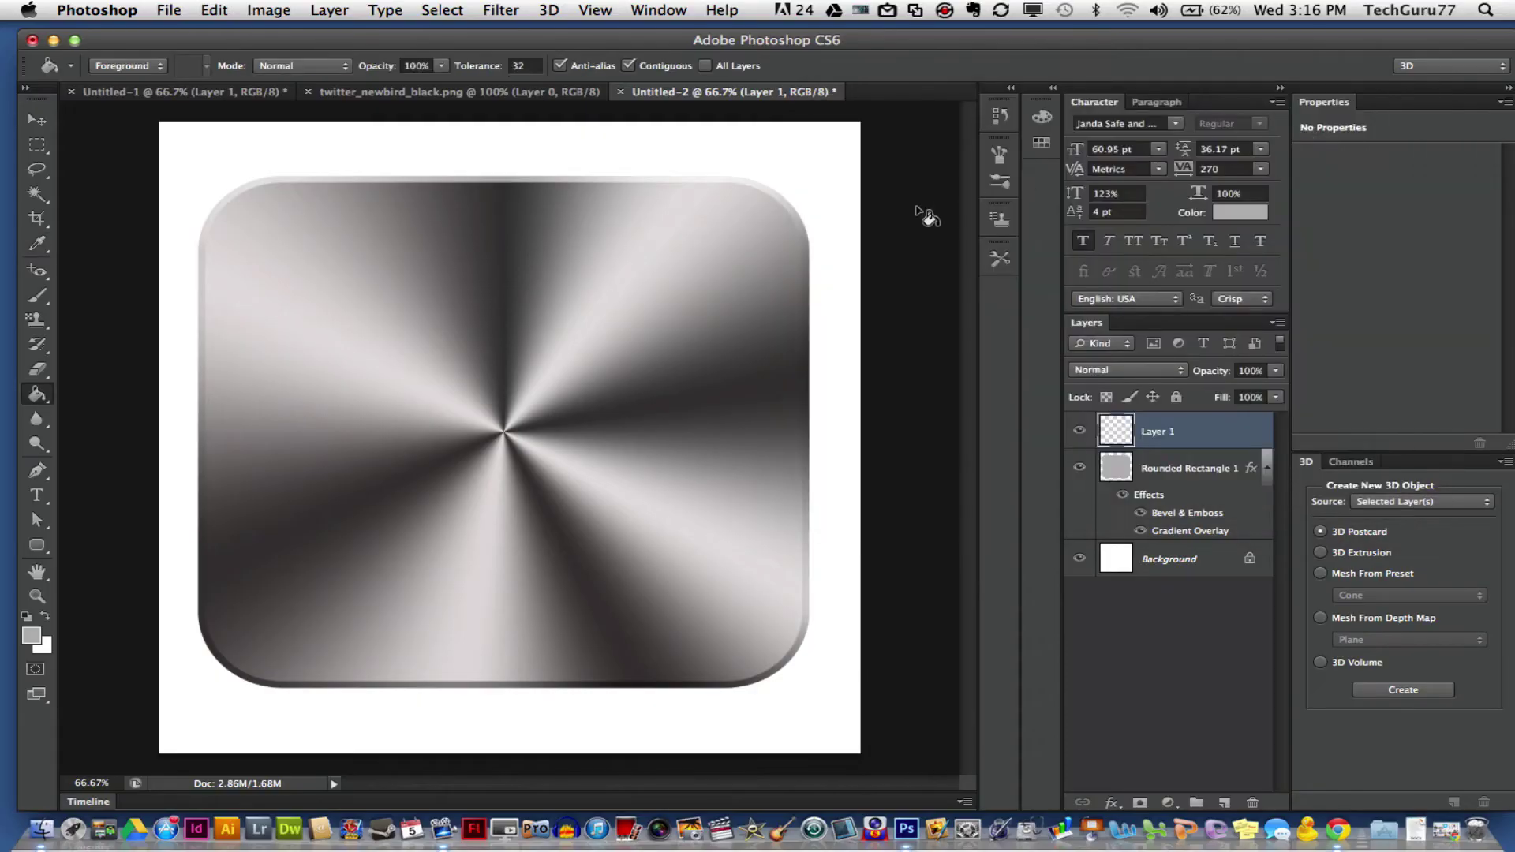
click(362, 332)
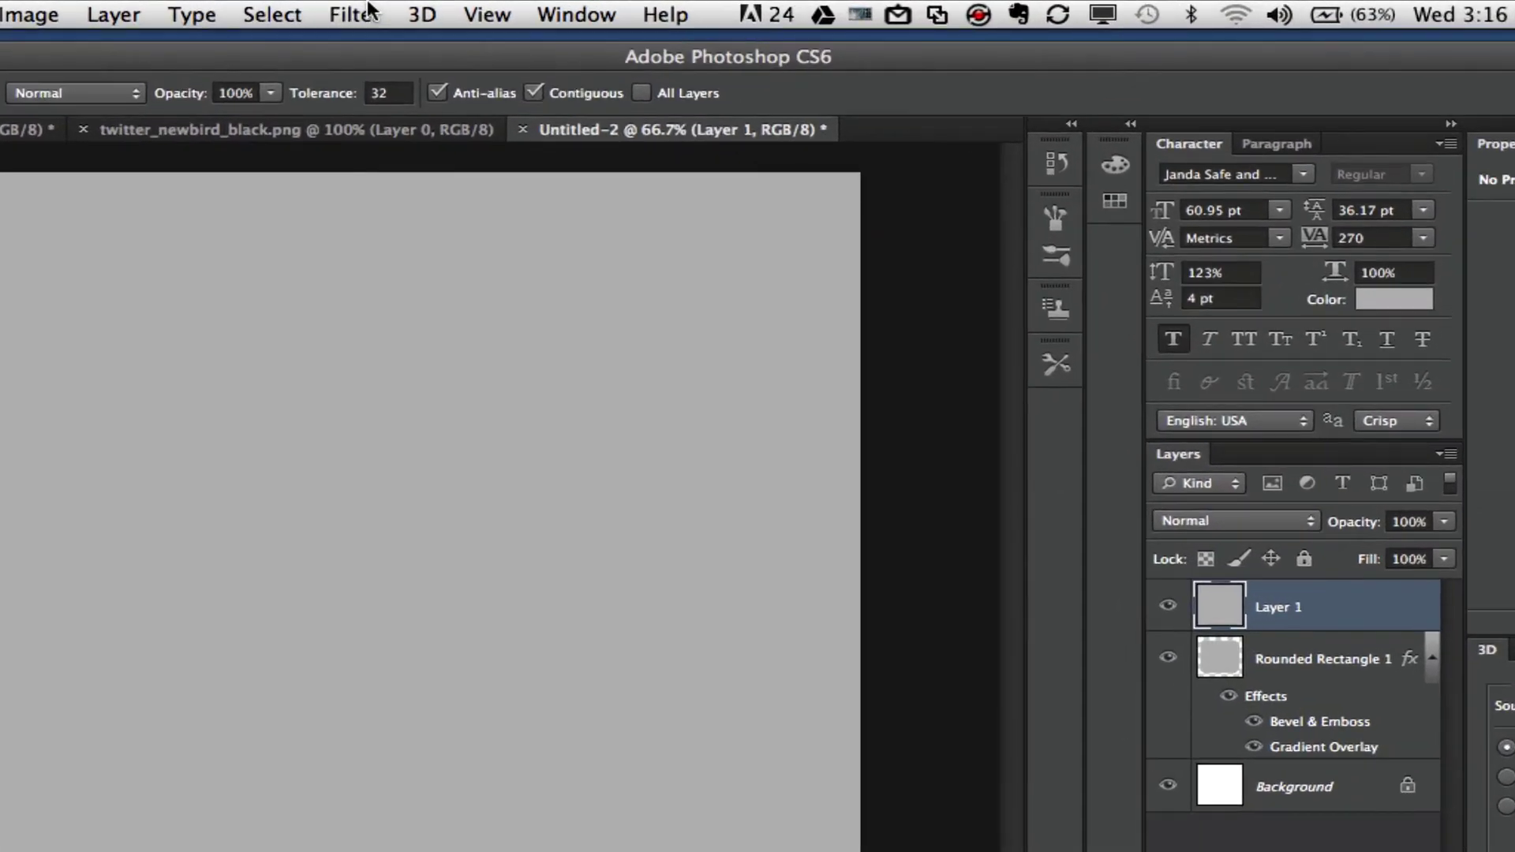
Add 7% Gaussian monochromatic noise to Layer 1.
click(509, 9)
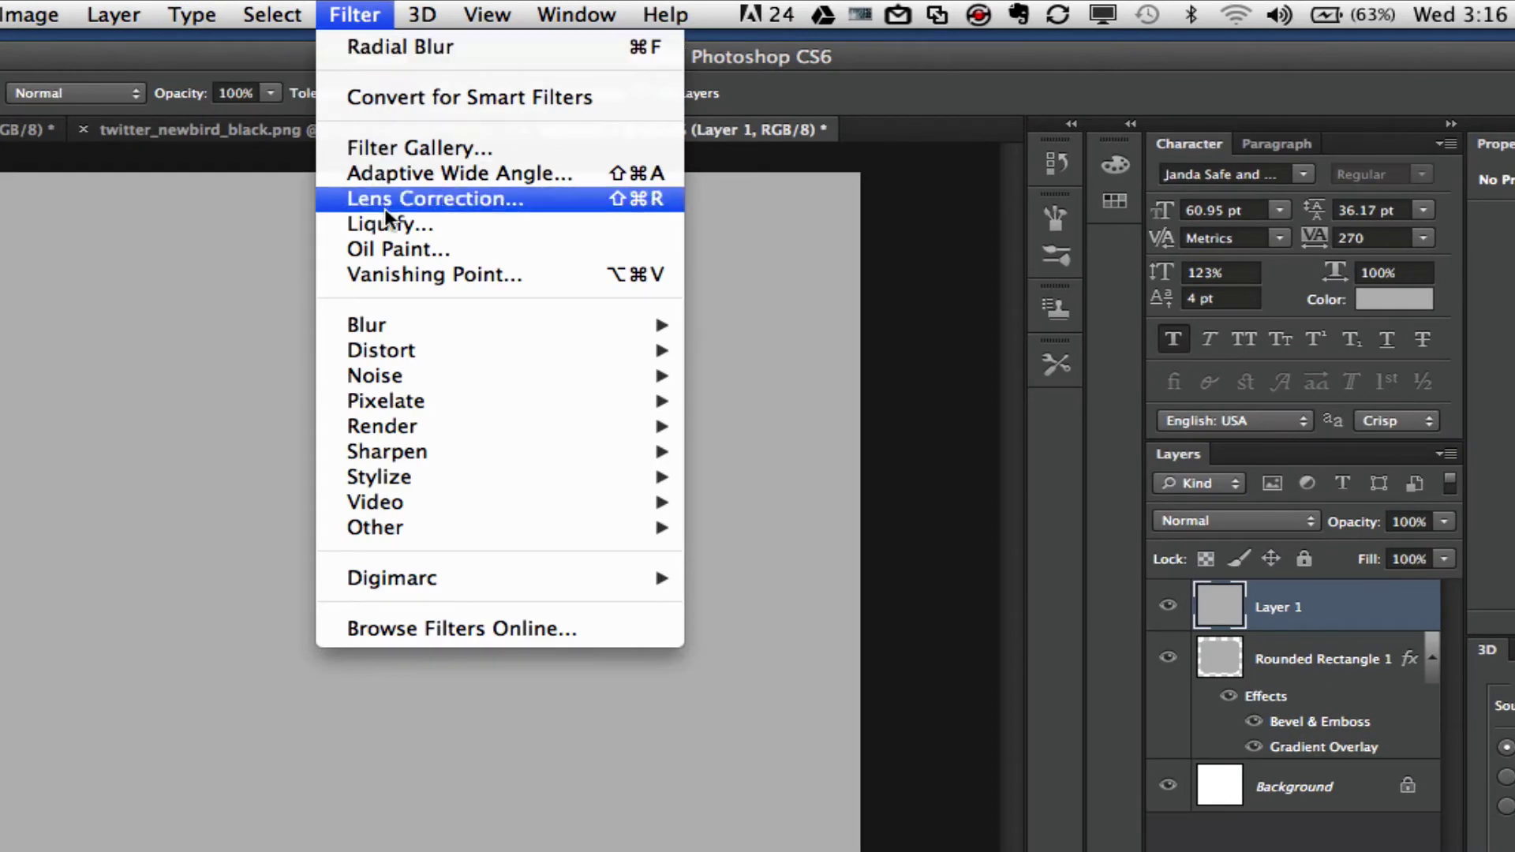
mouse_move(399, 379)
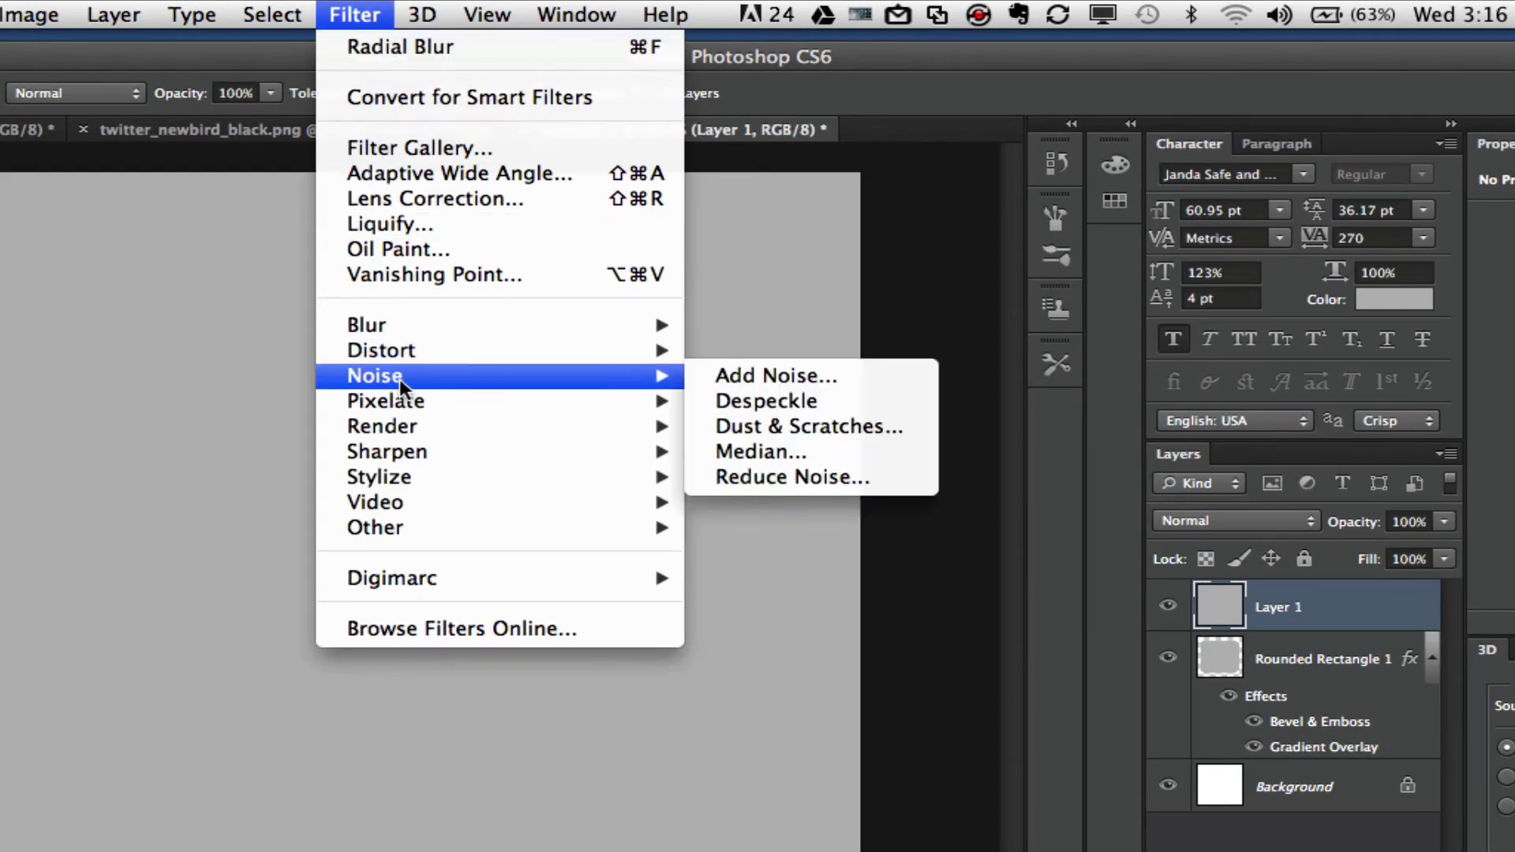
click(740, 375)
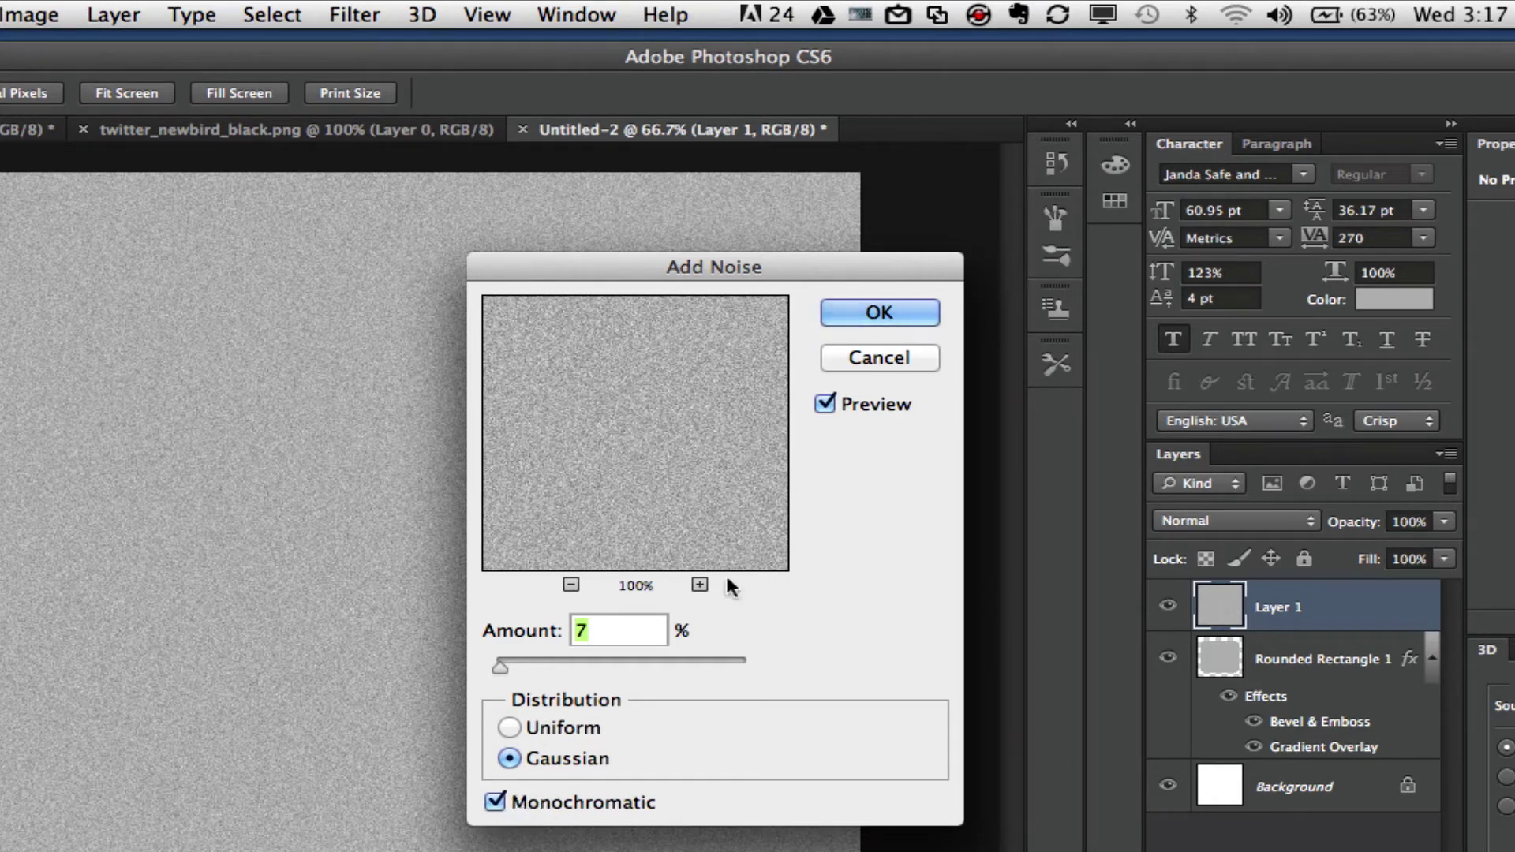
click(878, 313)
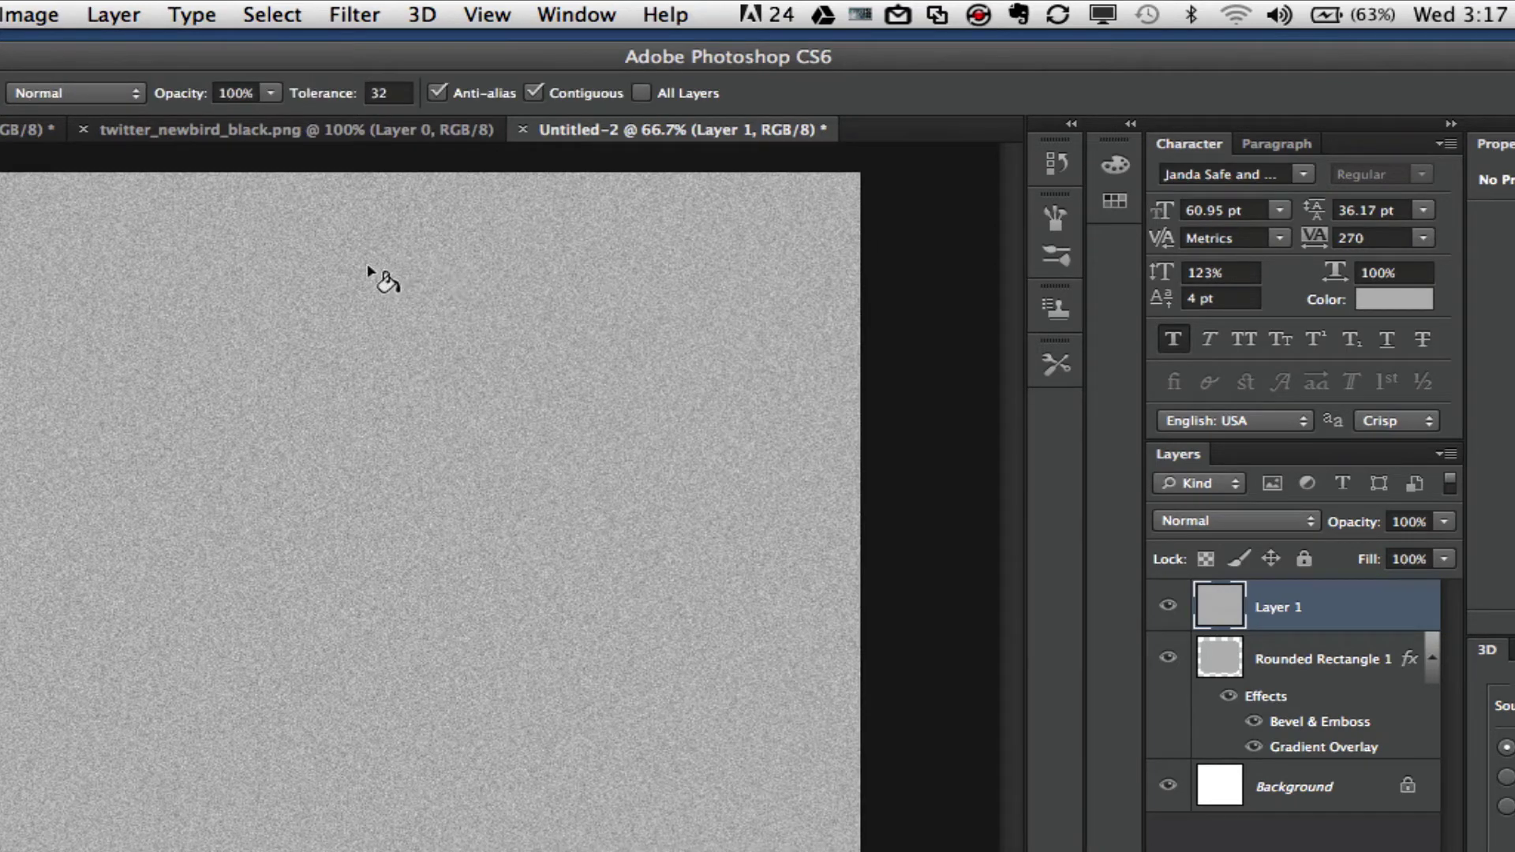
Apply a Spin Radial Blur with amount 50 at Best quality.
click(378, 11)
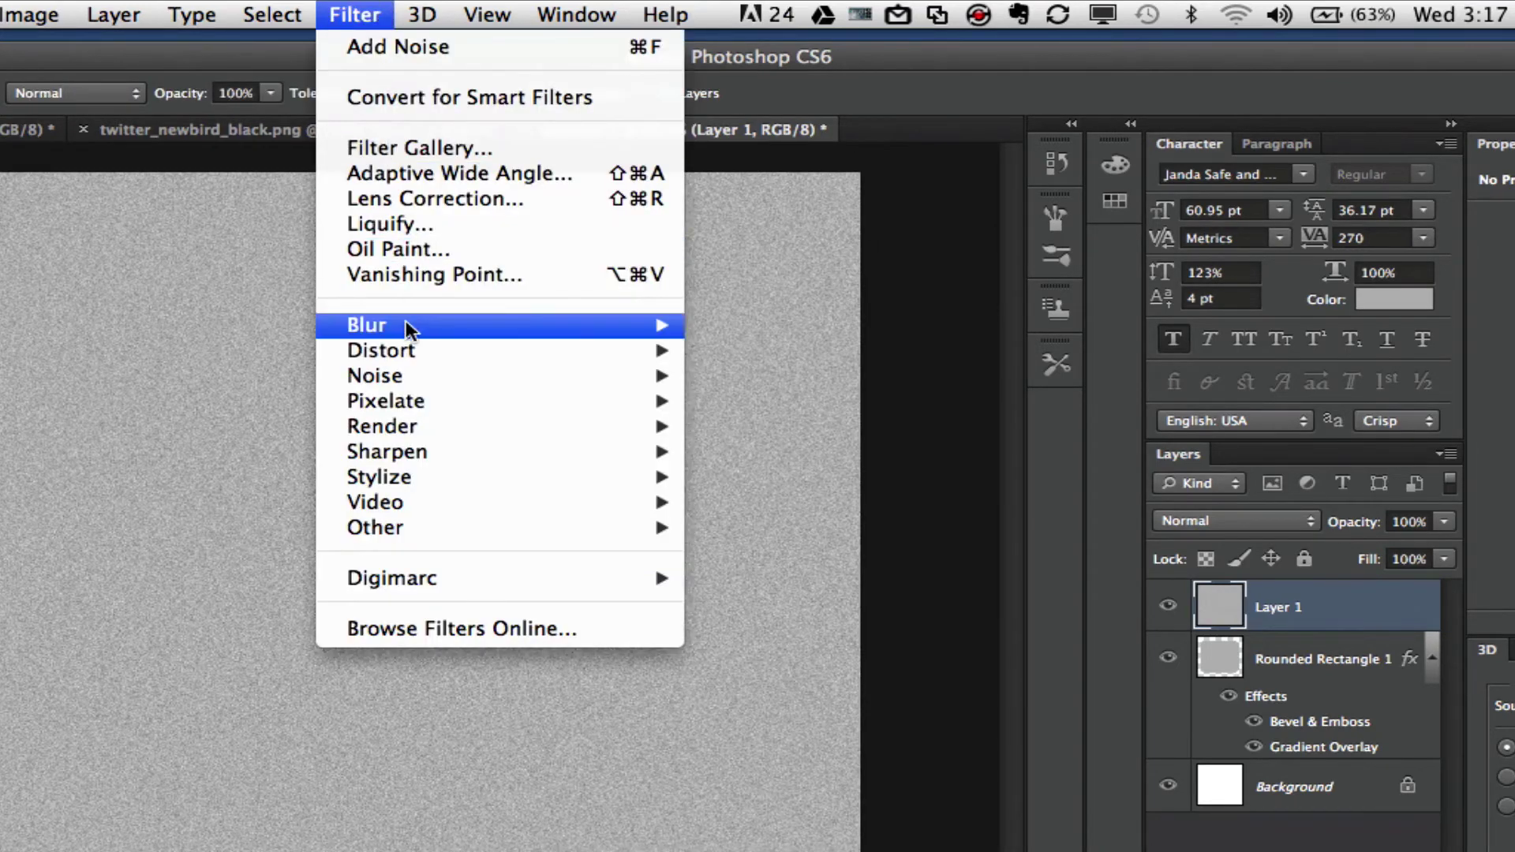
mouse_move(409, 328)
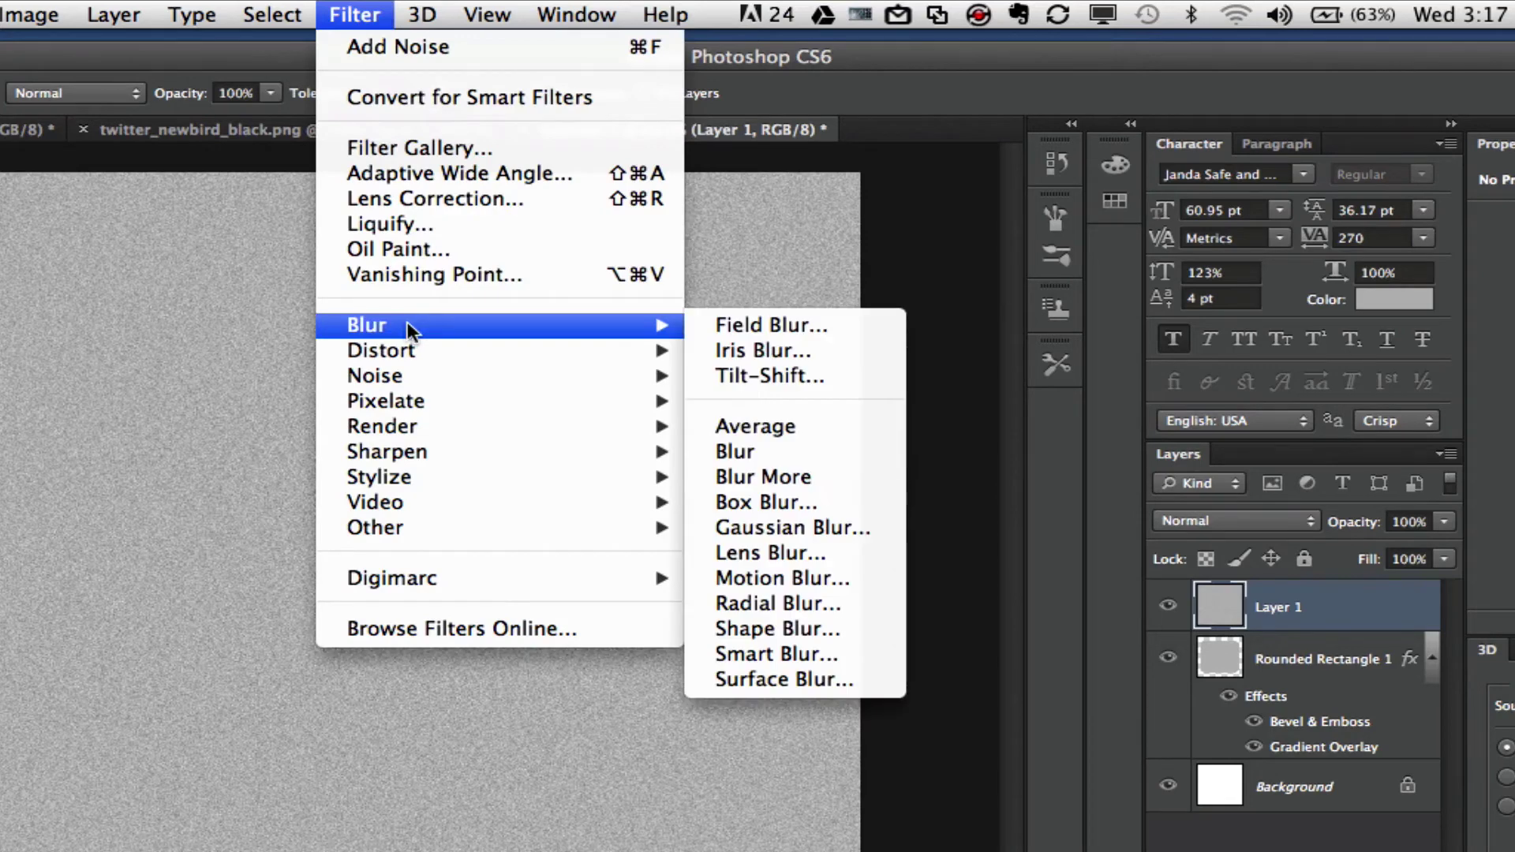
click(778, 606)
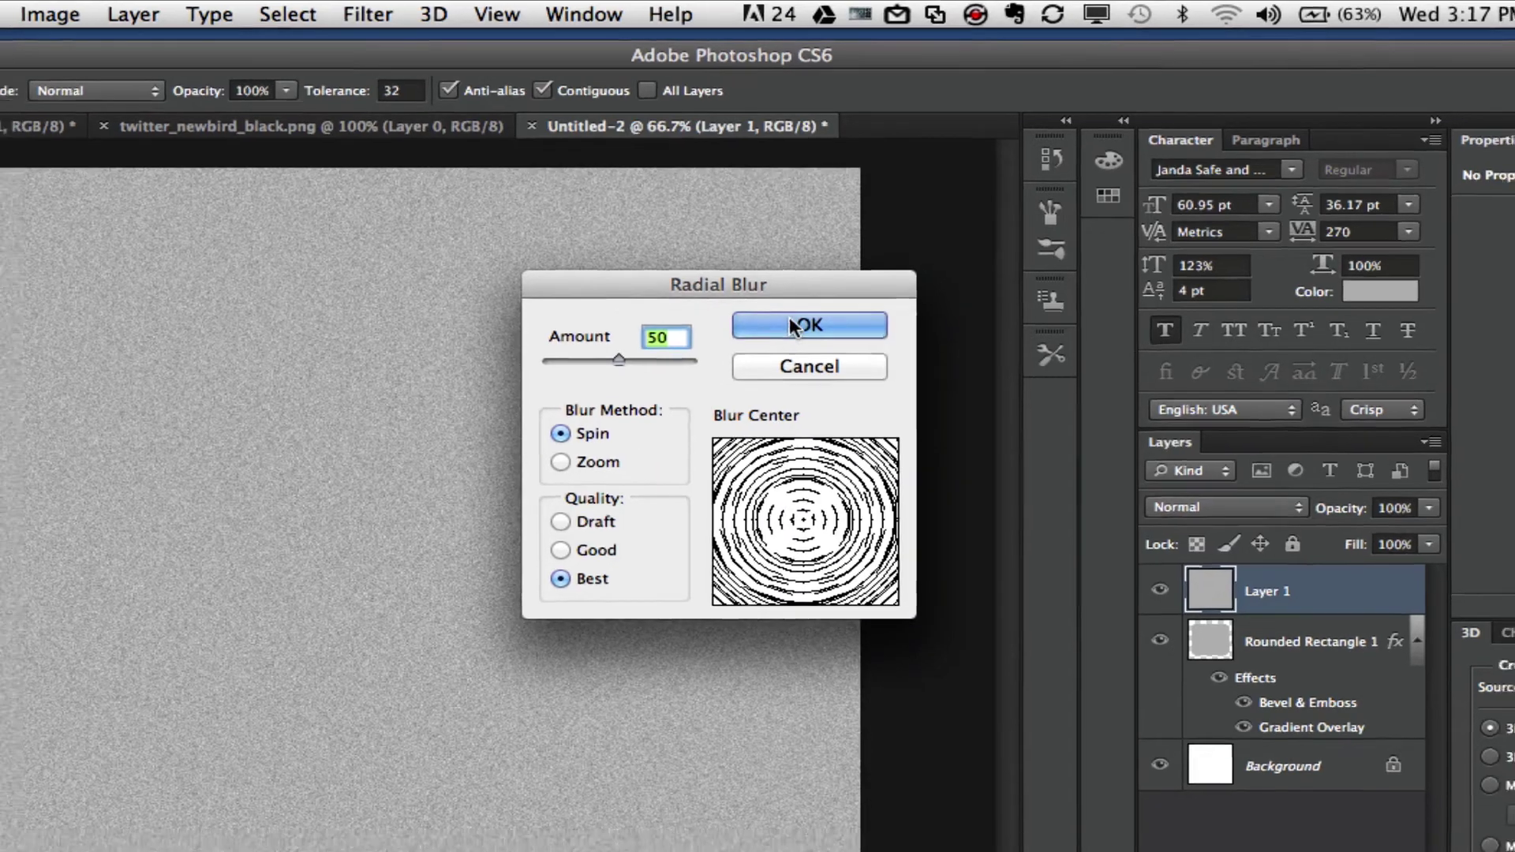
click(801, 334)
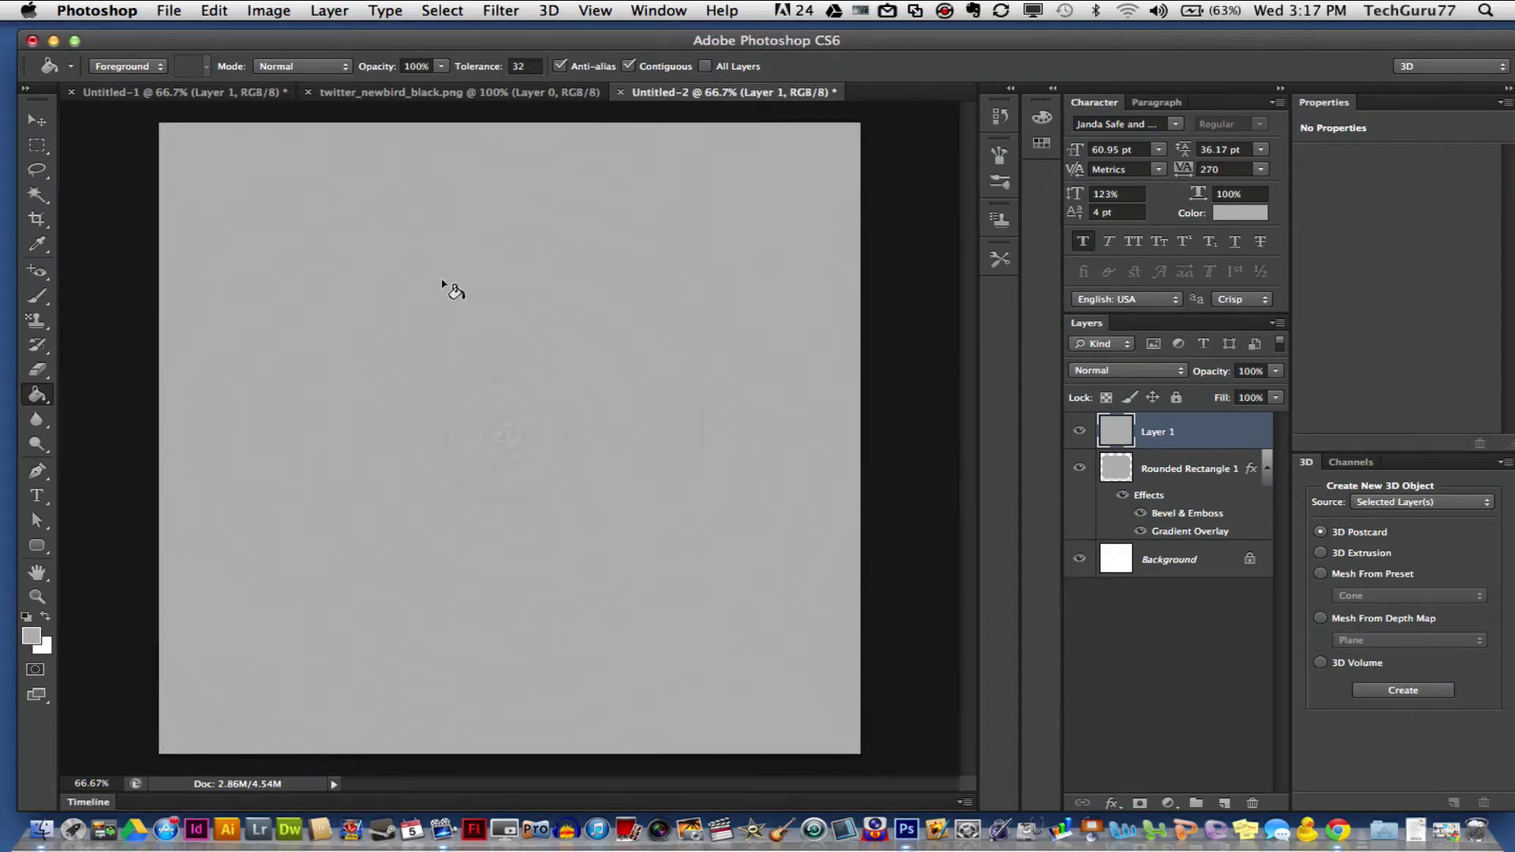
Apply a Curves adjustment pulling the highlights down and a lower point to input 65, output 0.
click(268, 11)
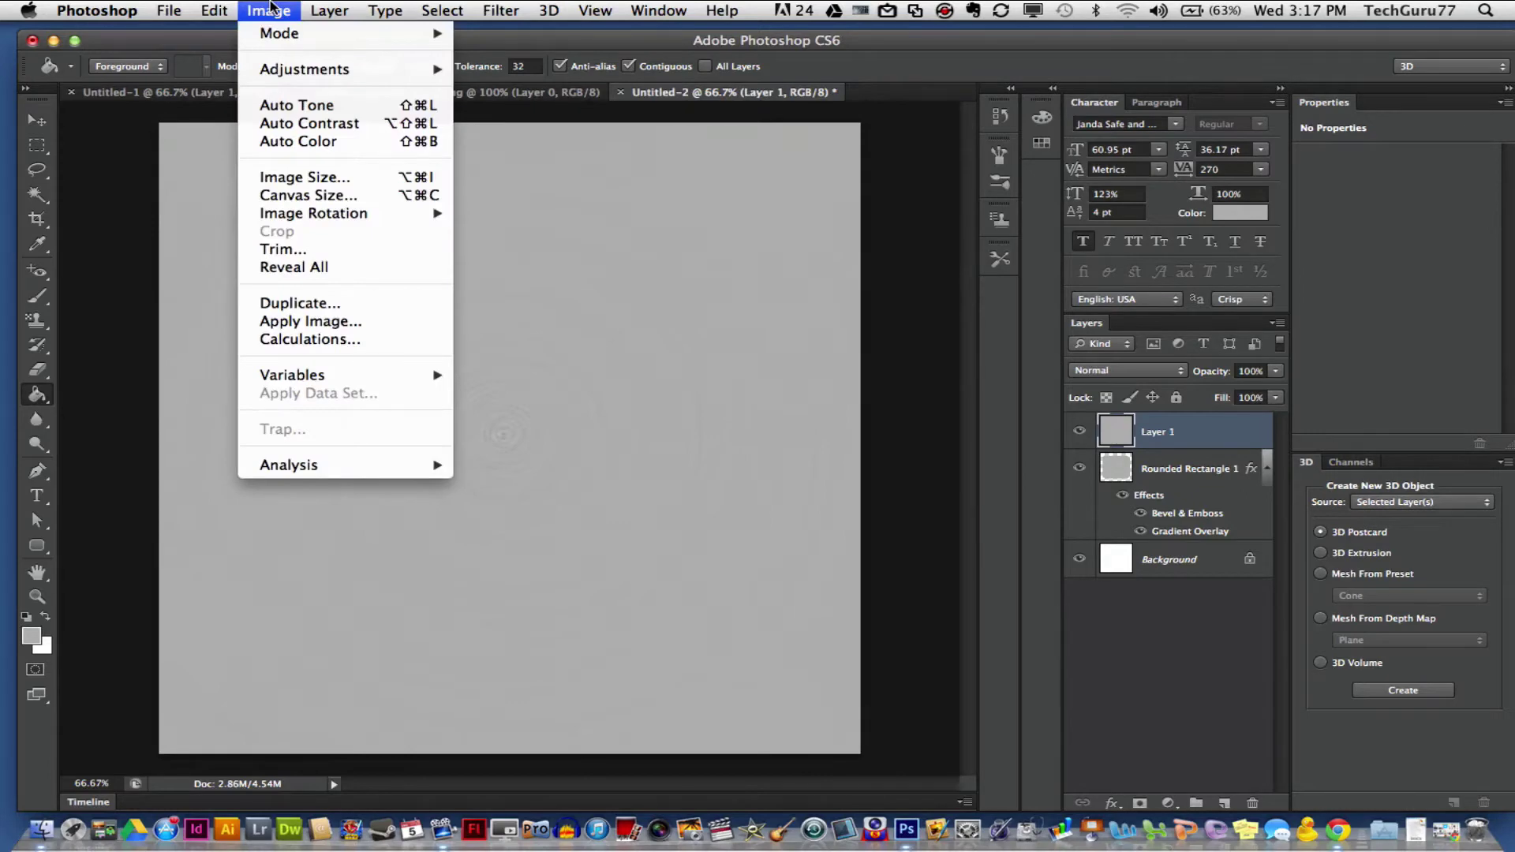
mouse_move(292, 71)
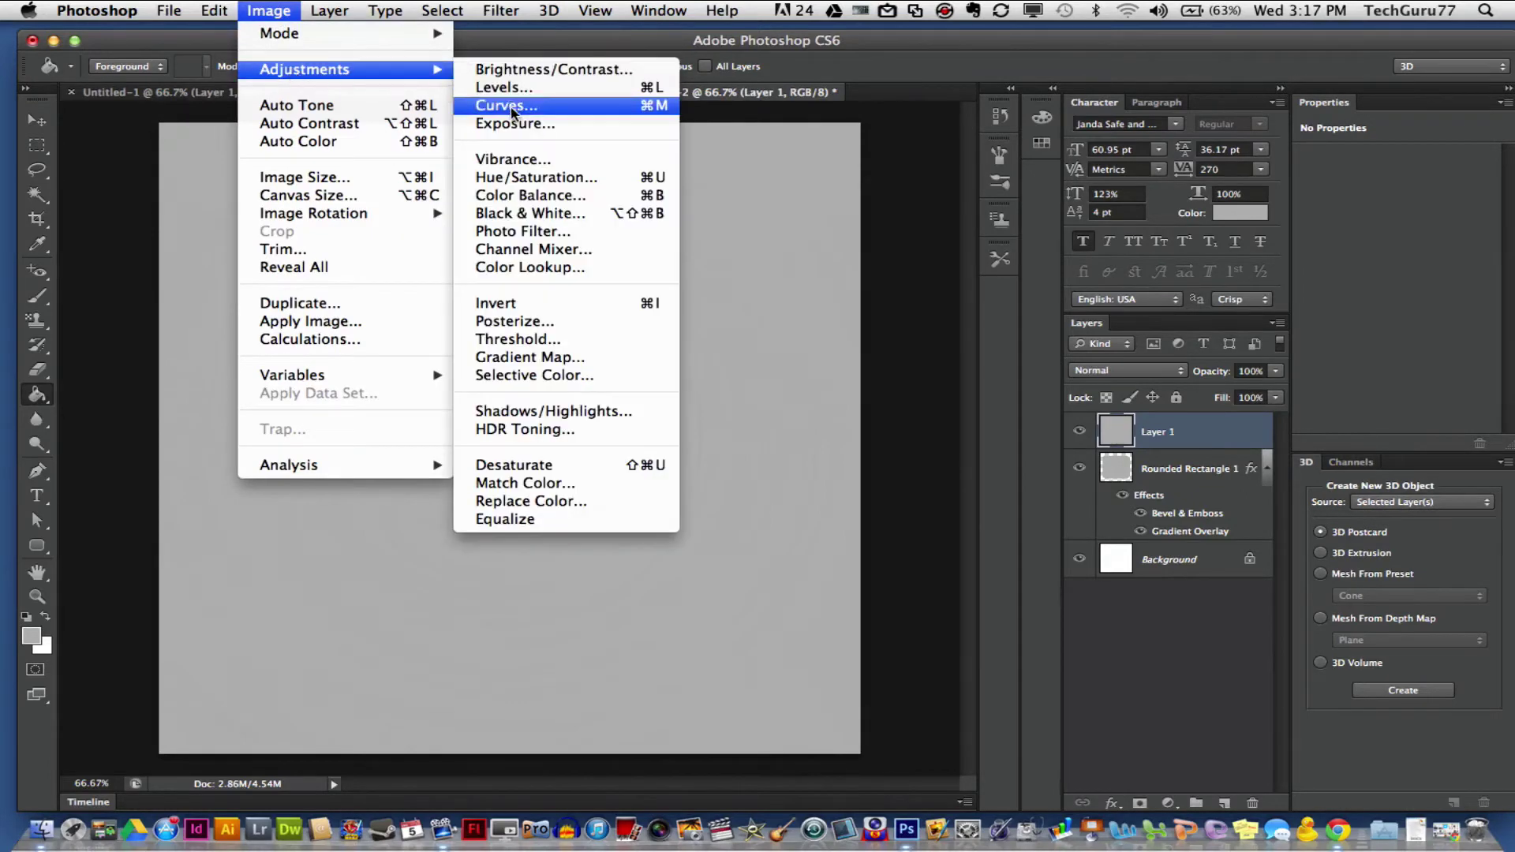
click(505, 105)
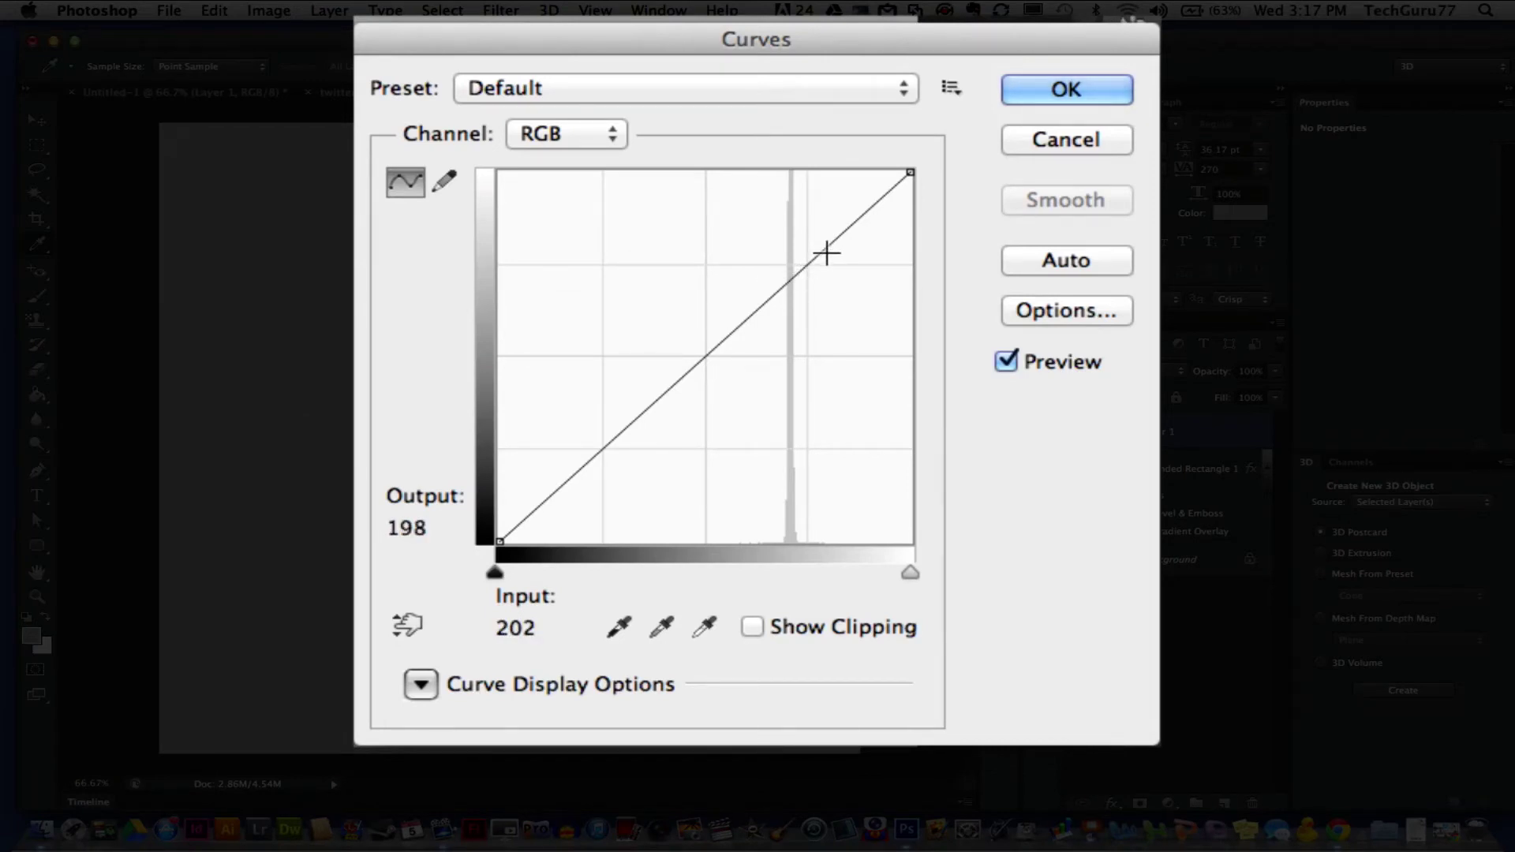
drag(821, 250, 852, 267)
drag(585, 500, 605, 542)
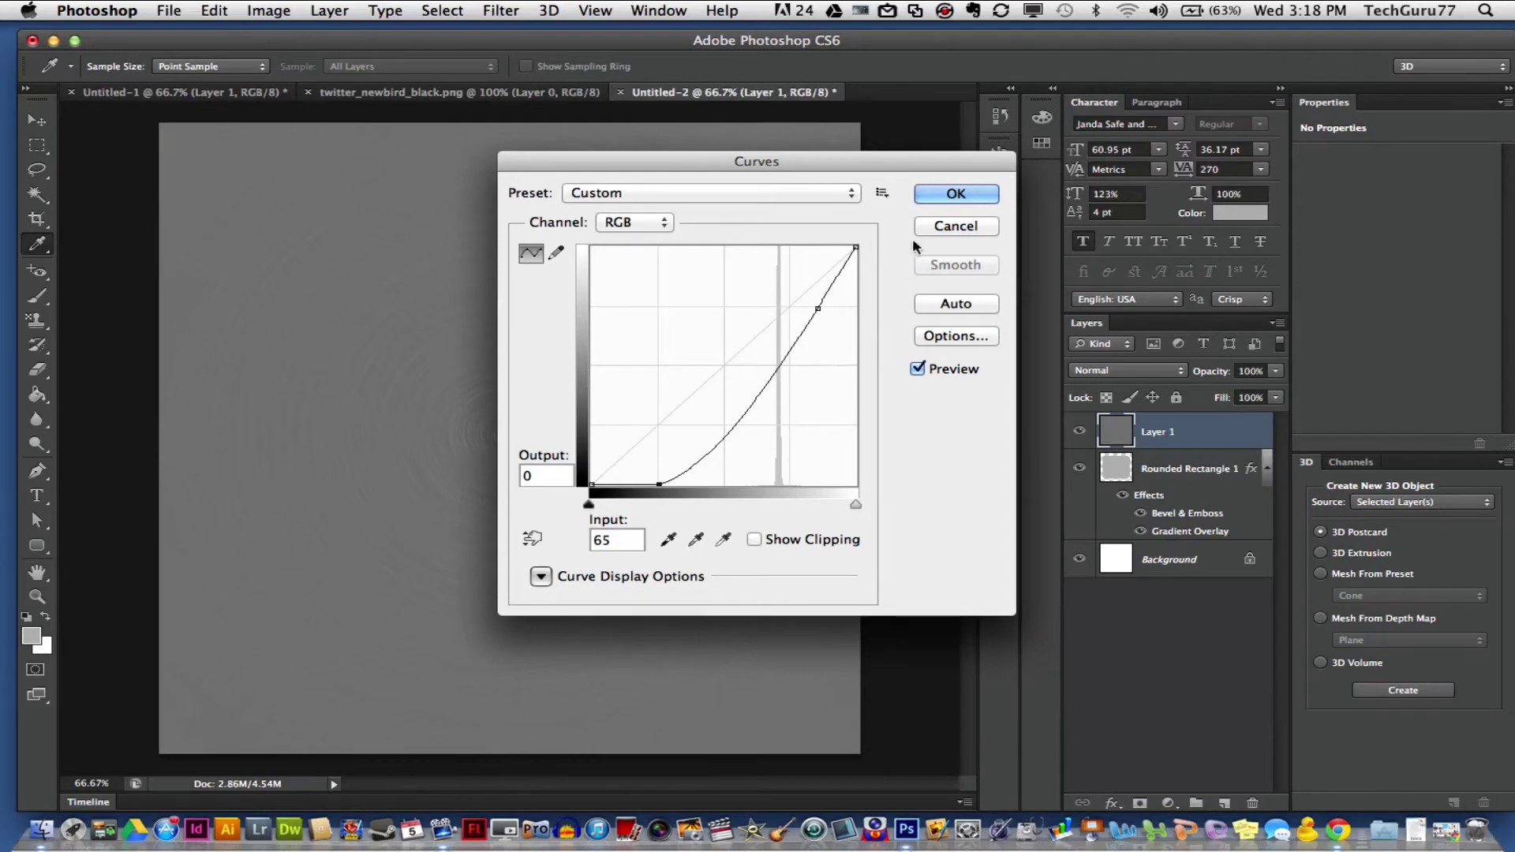
click(951, 197)
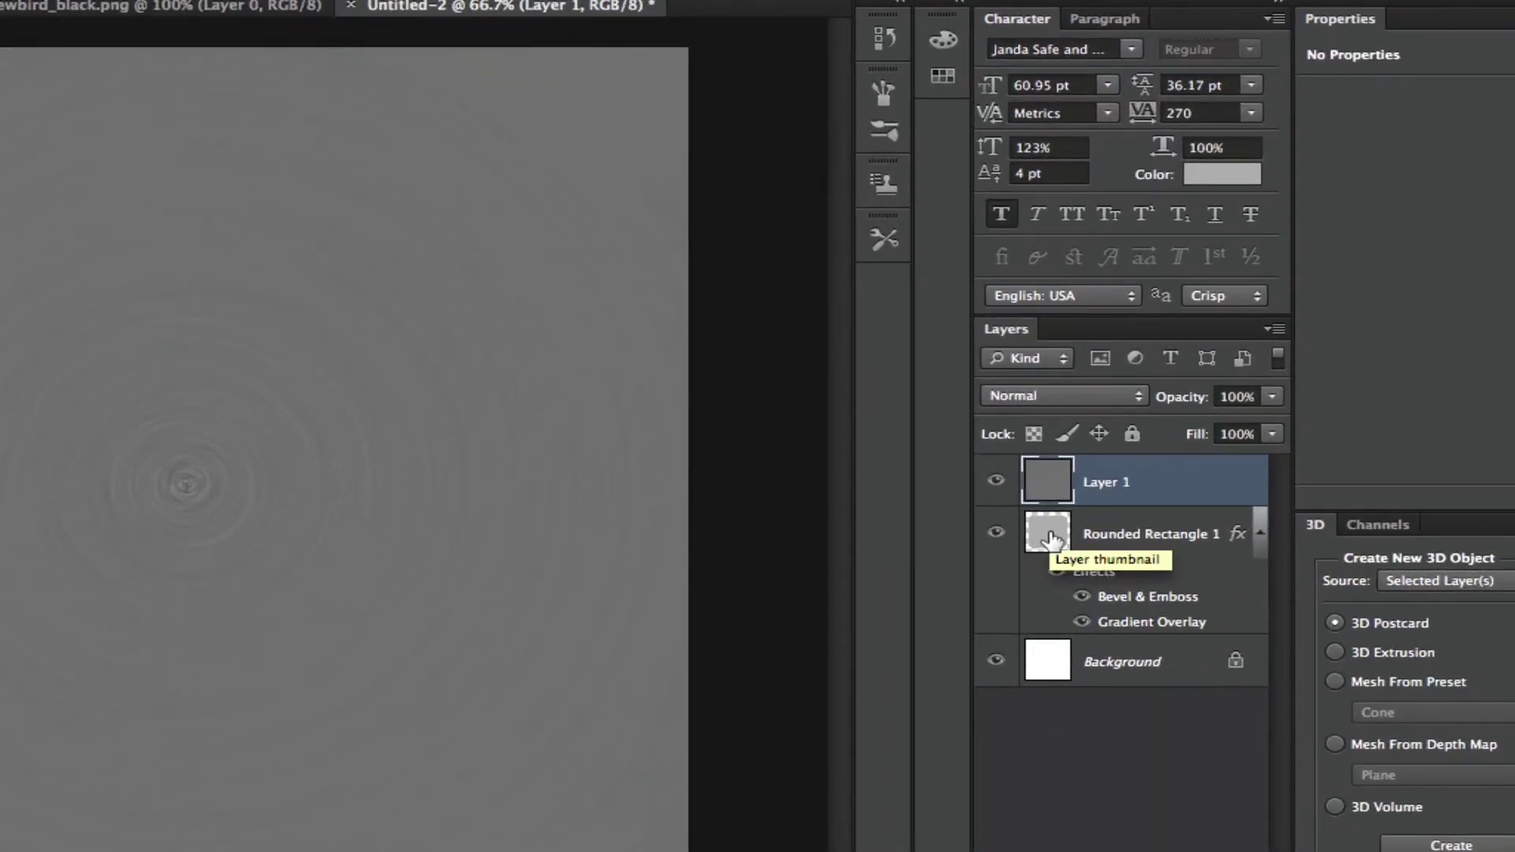
Load the Rounded Rectangle 1 selection and add it as a layer mask on Layer 1.
ctrl+click(1050, 539)
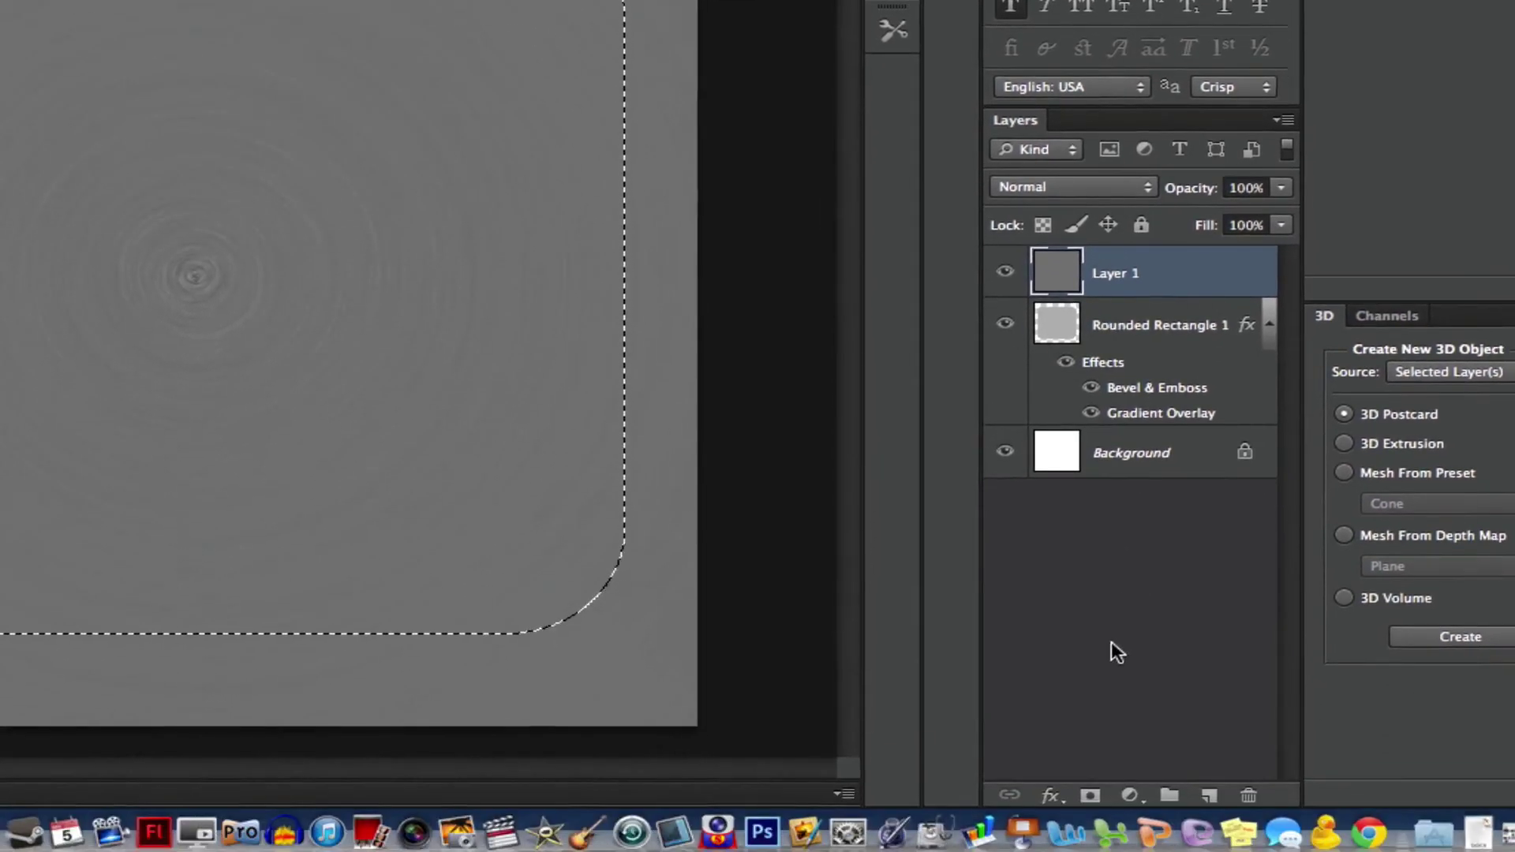
click(1093, 793)
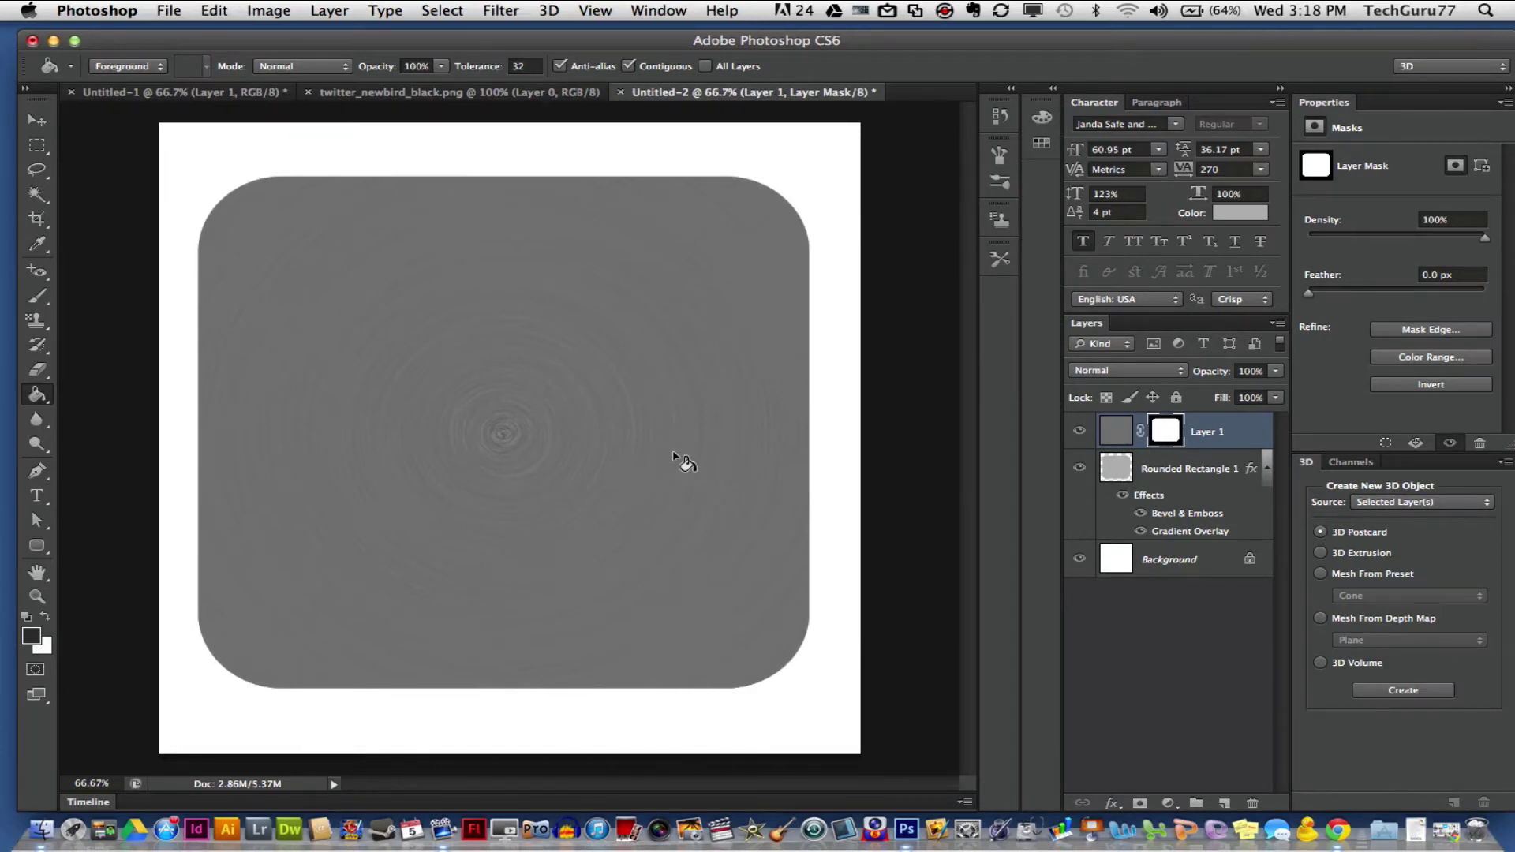
Switch Layer 1's blend mode to Overlay so the brushed rings mix with the radial gradient.
click(1103, 373)
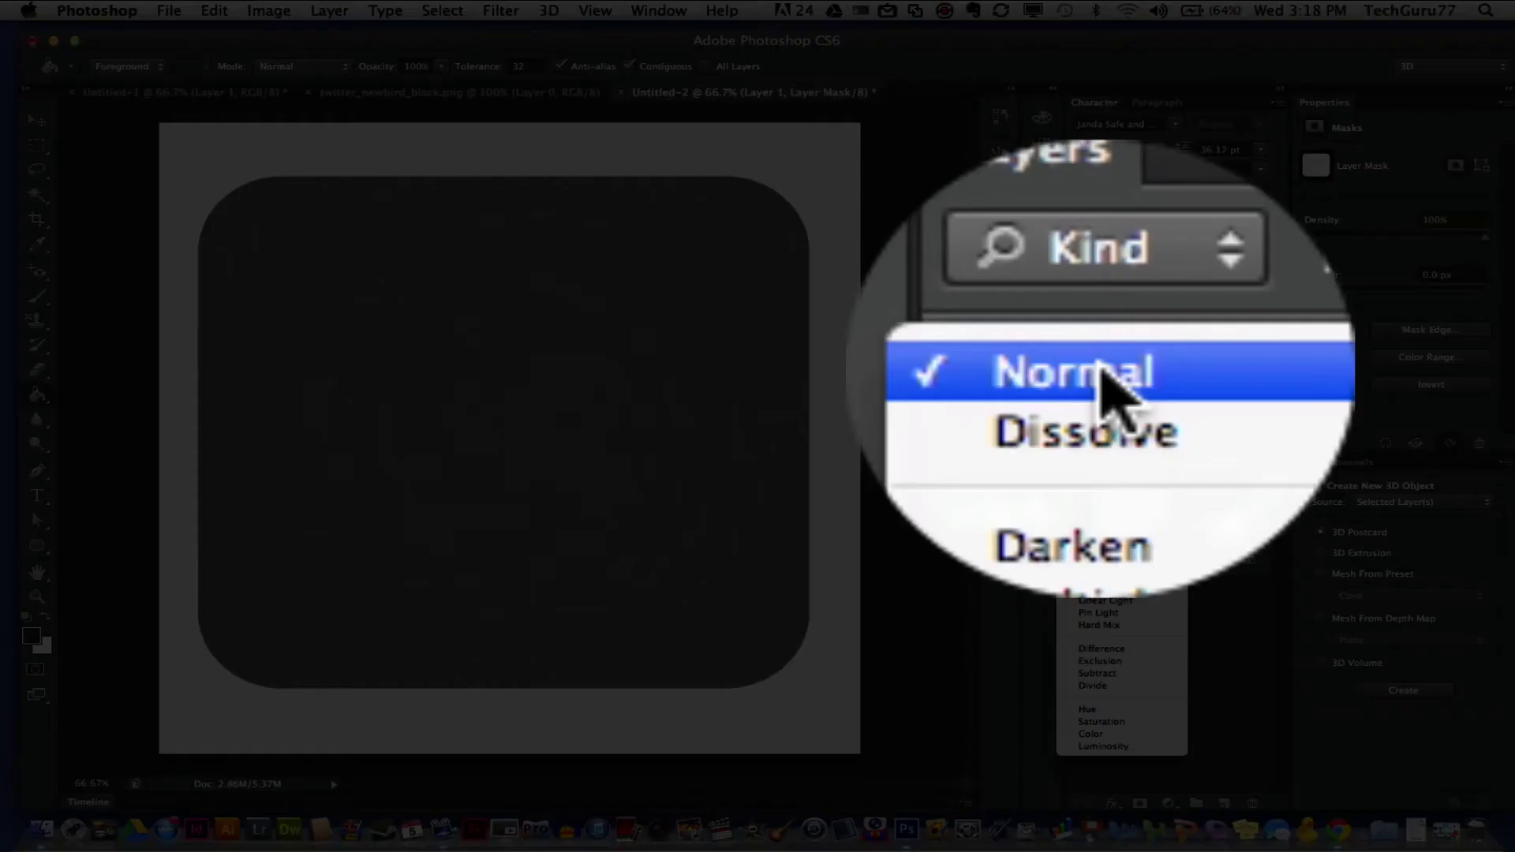
click(1102, 371)
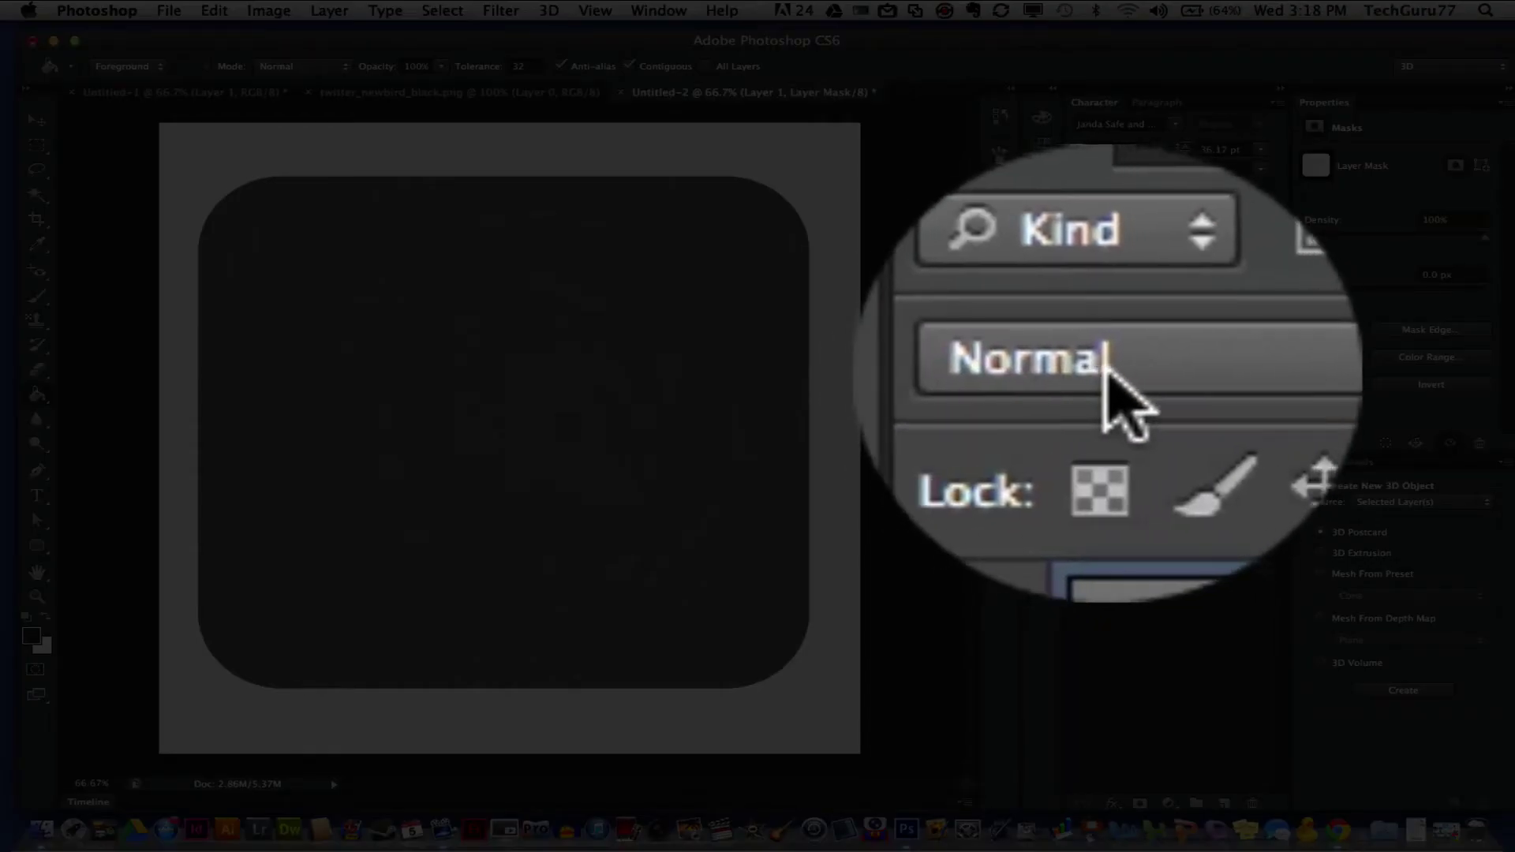
click(1105, 371)
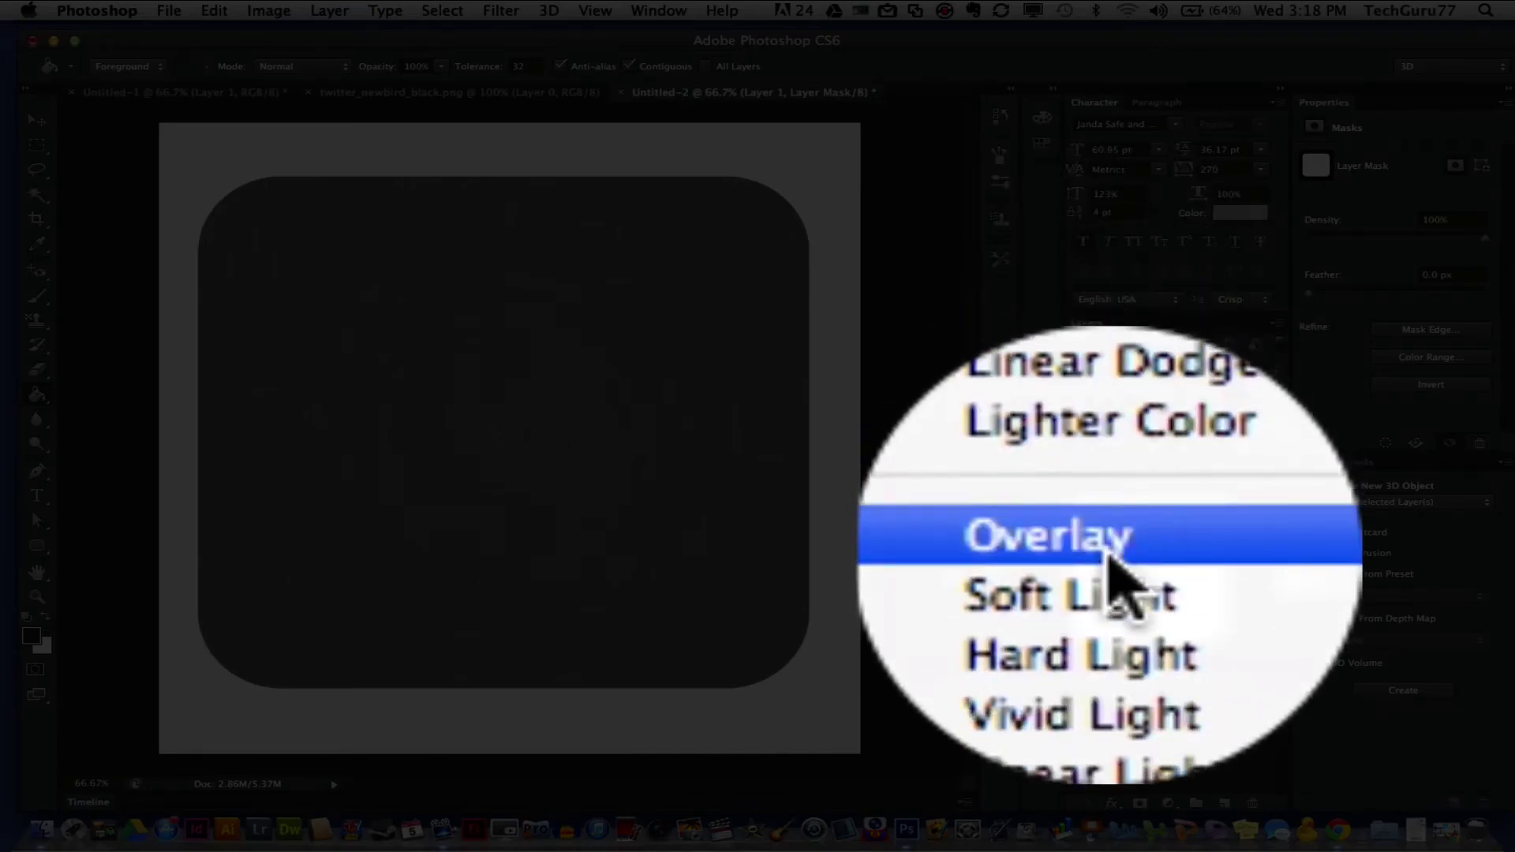
click(1109, 556)
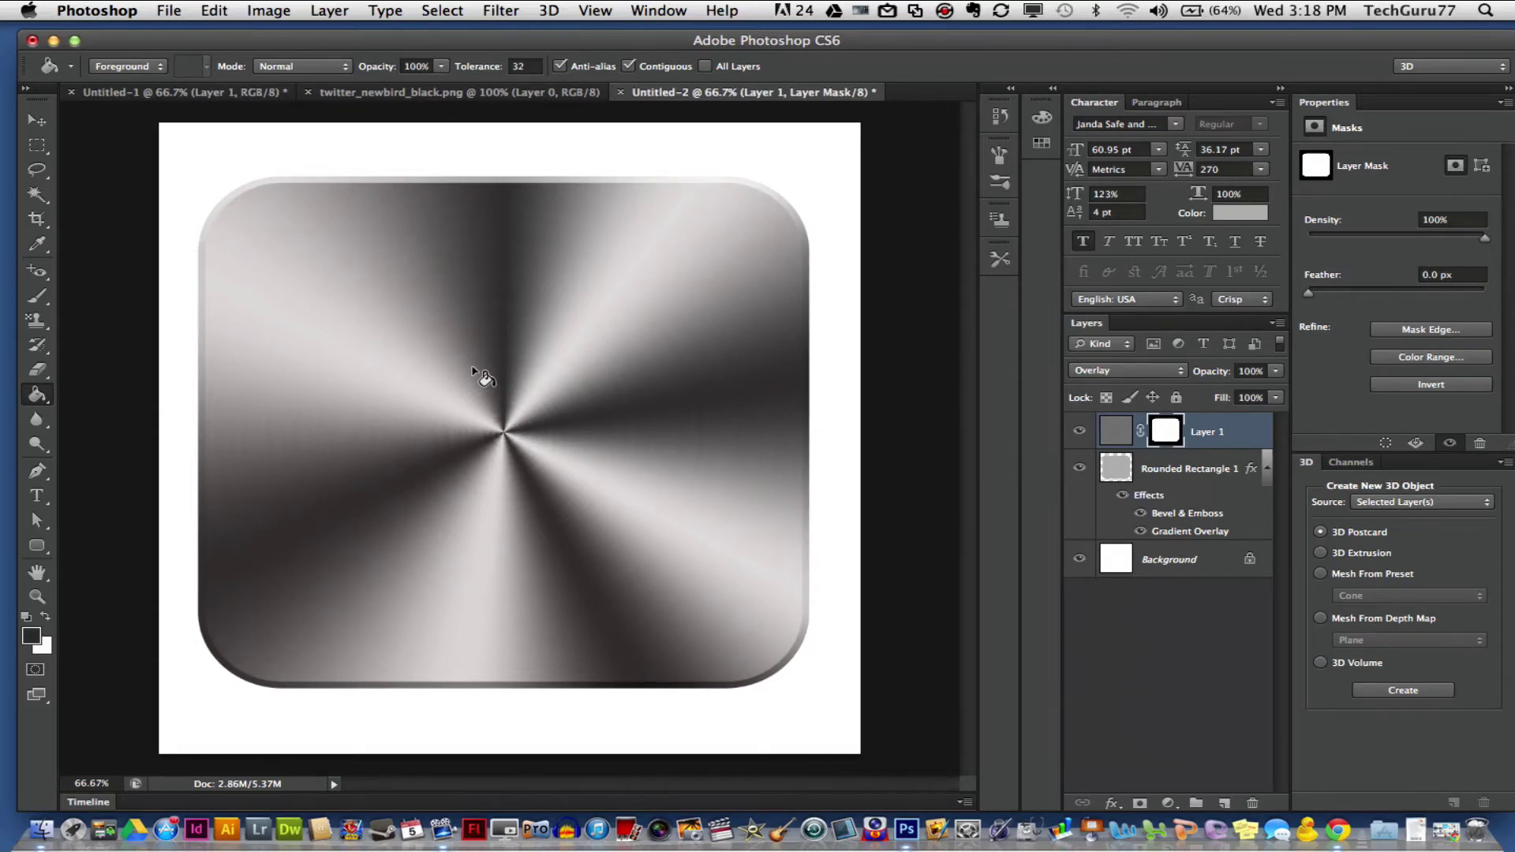
Drag the bird from twitter_newbird_black.png into Untitled-2 as Layer 2 and start scaling it with Cmd+T.
drag(671, 98, 909, 155)
click(37, 244)
click(37, 120)
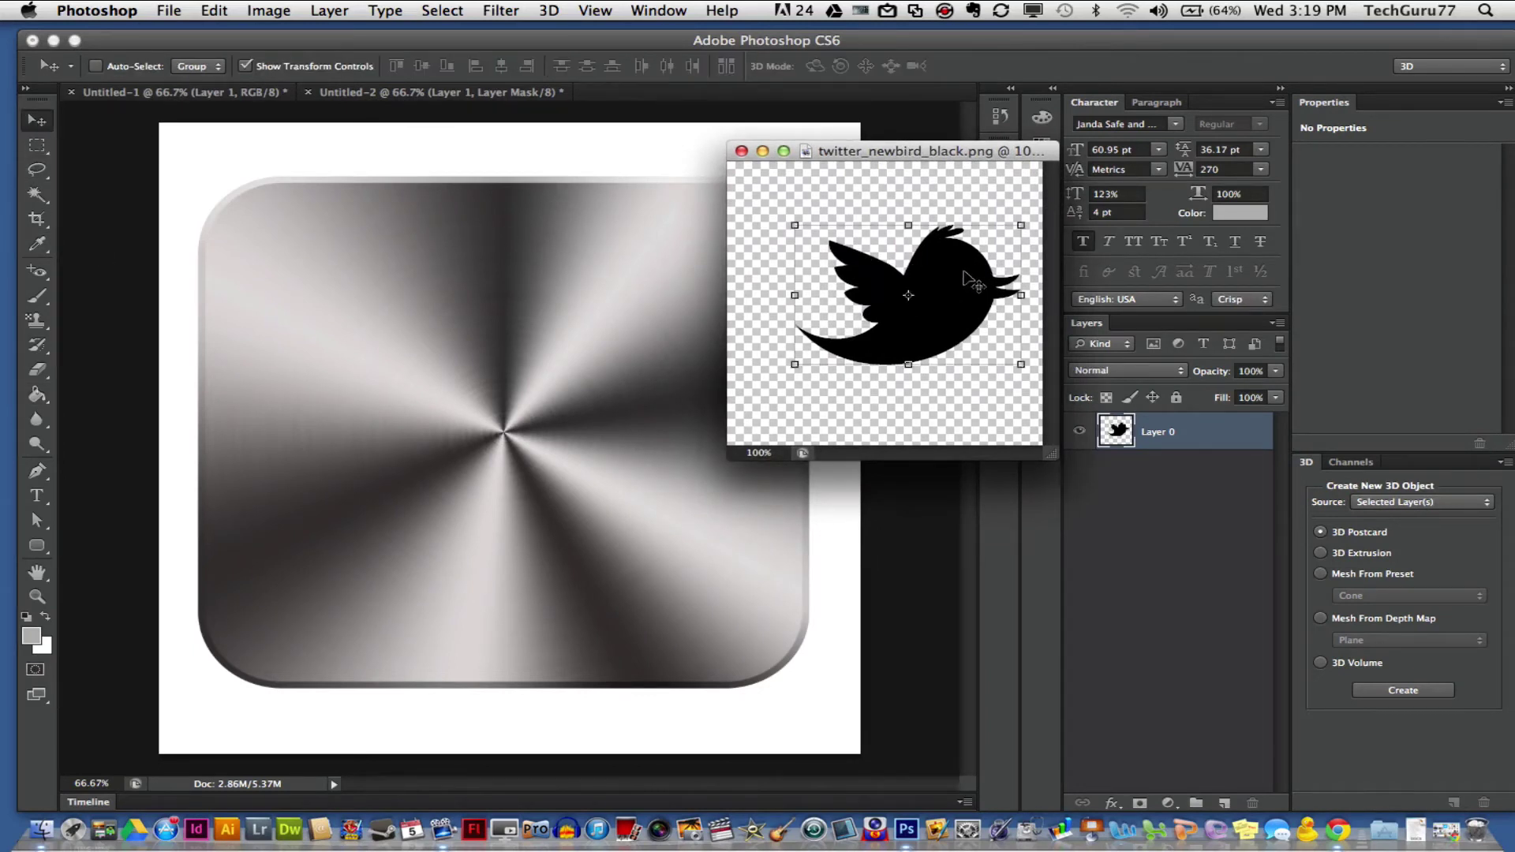
drag(794, 280, 548, 409)
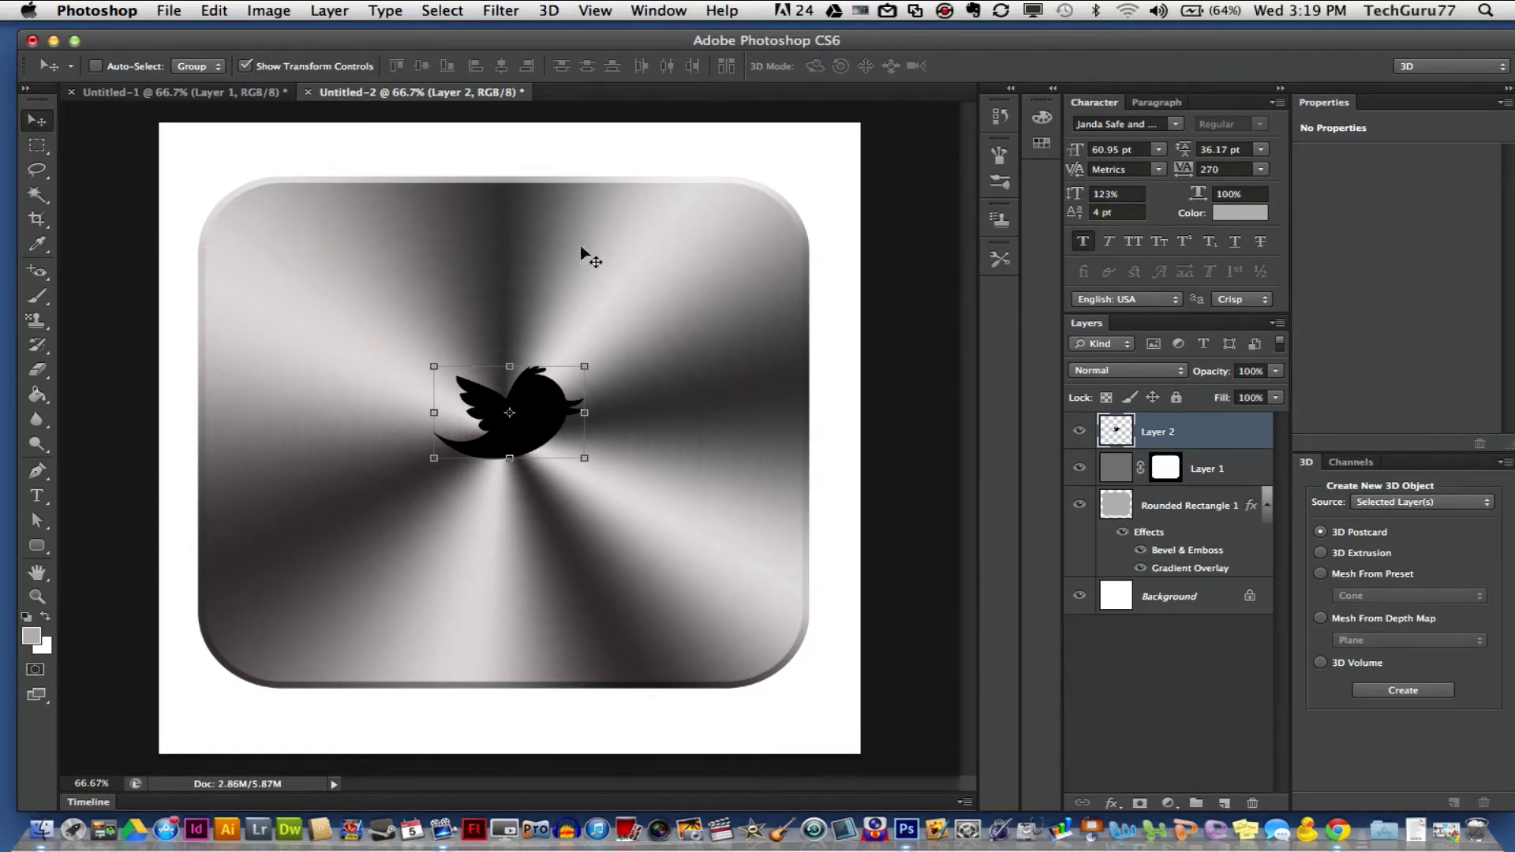
key(super+t)
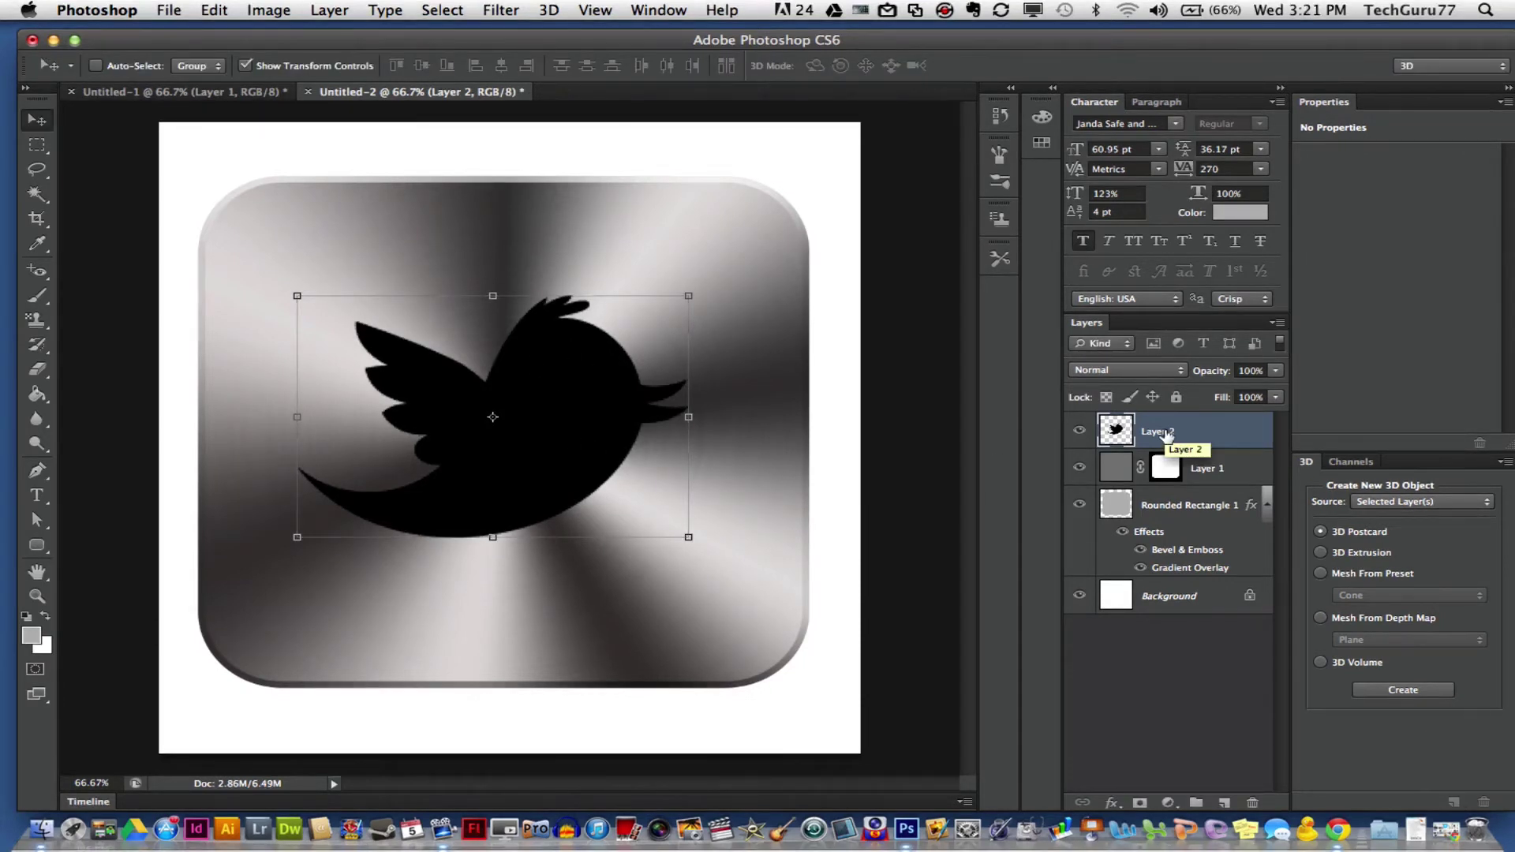
Add a Bevel & Emboss effect with the Emboss style to the bird layer.
right_click(1168, 437)
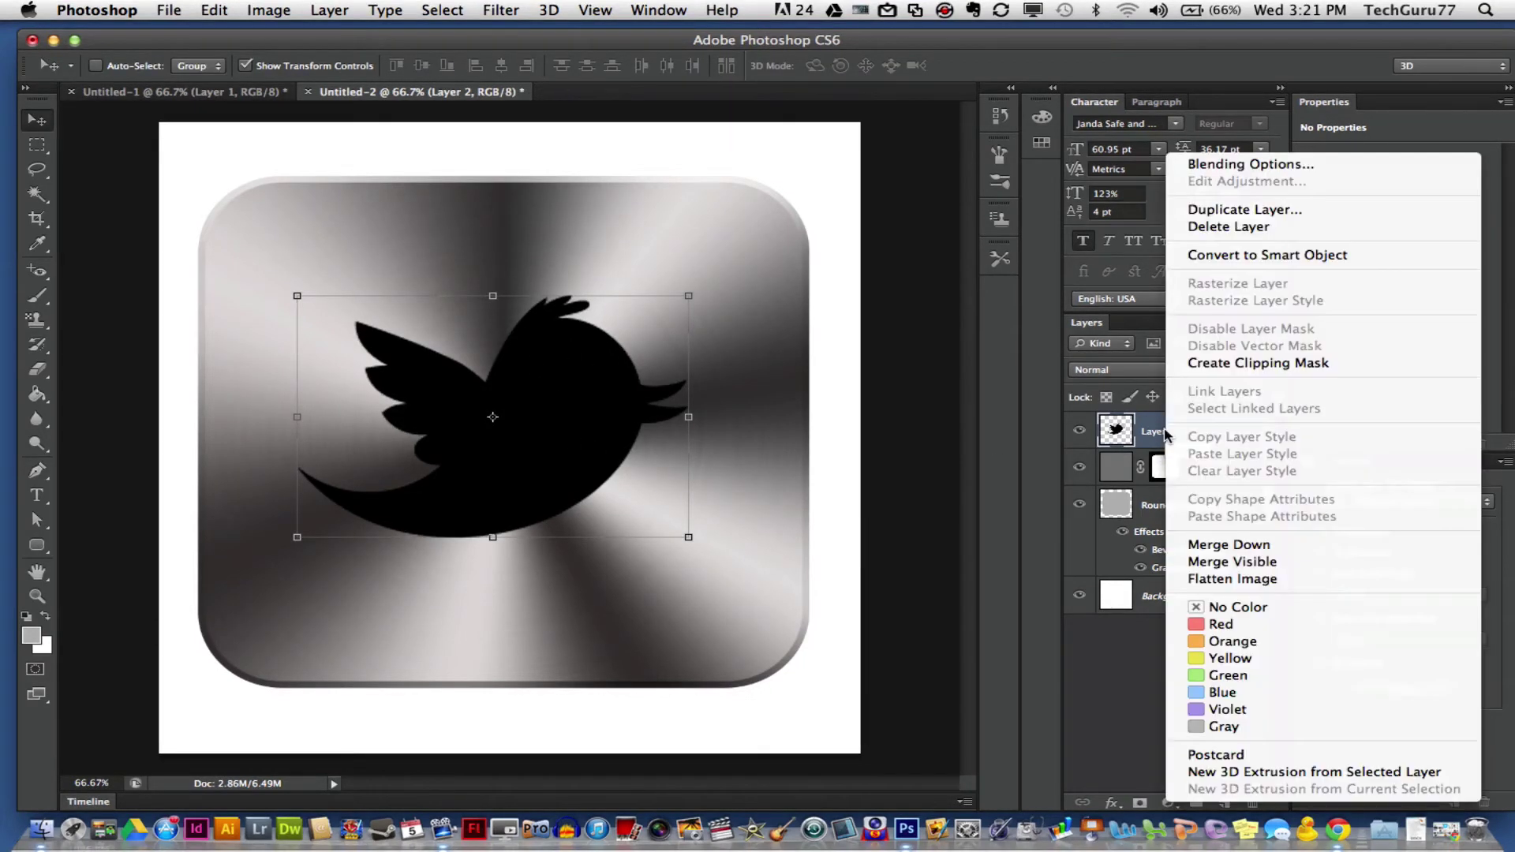
click(1210, 166)
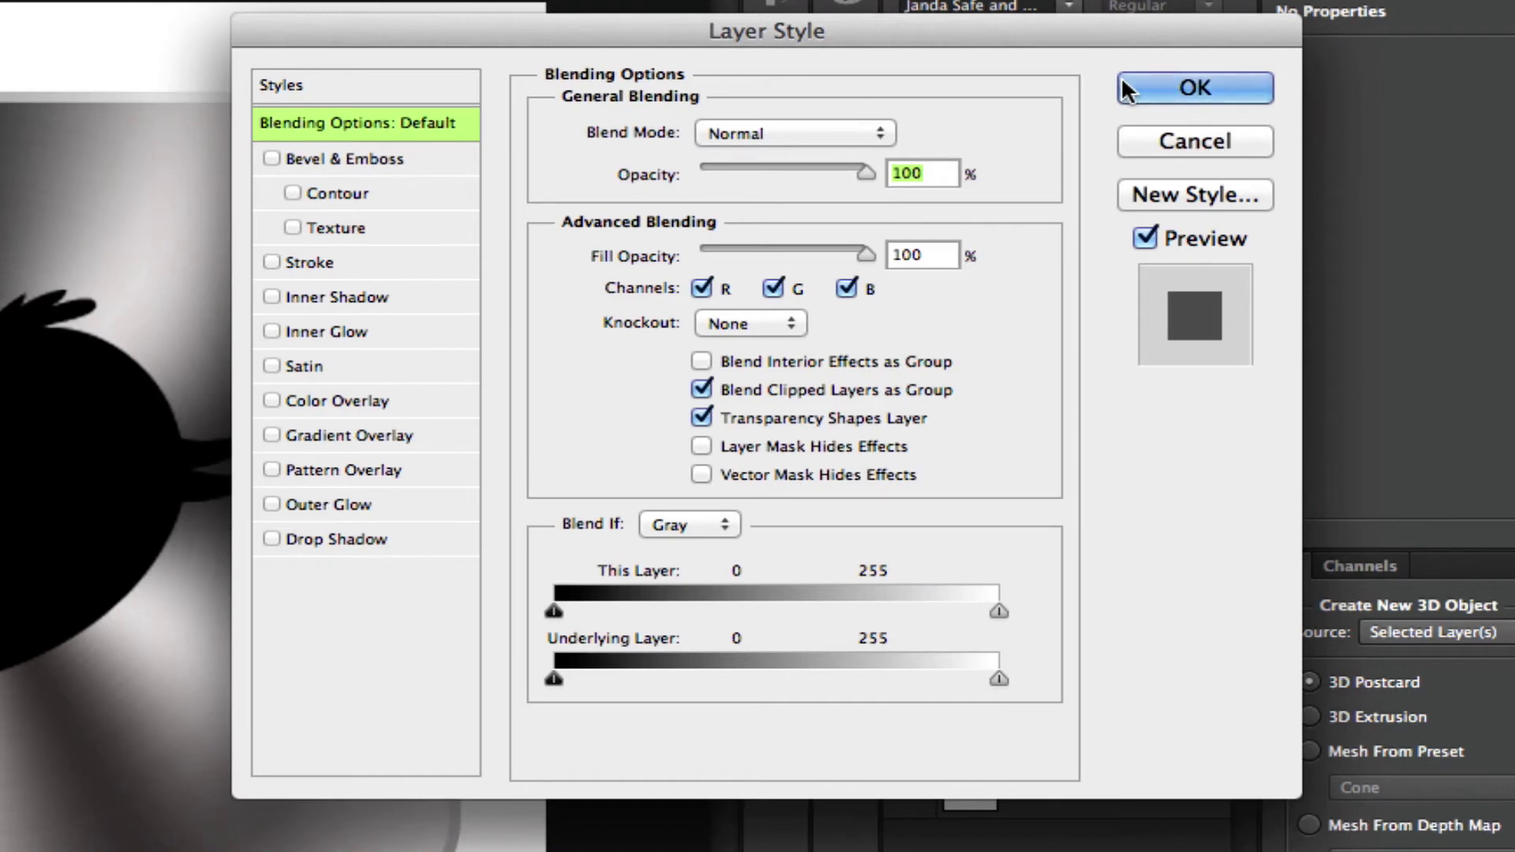
click(325, 156)
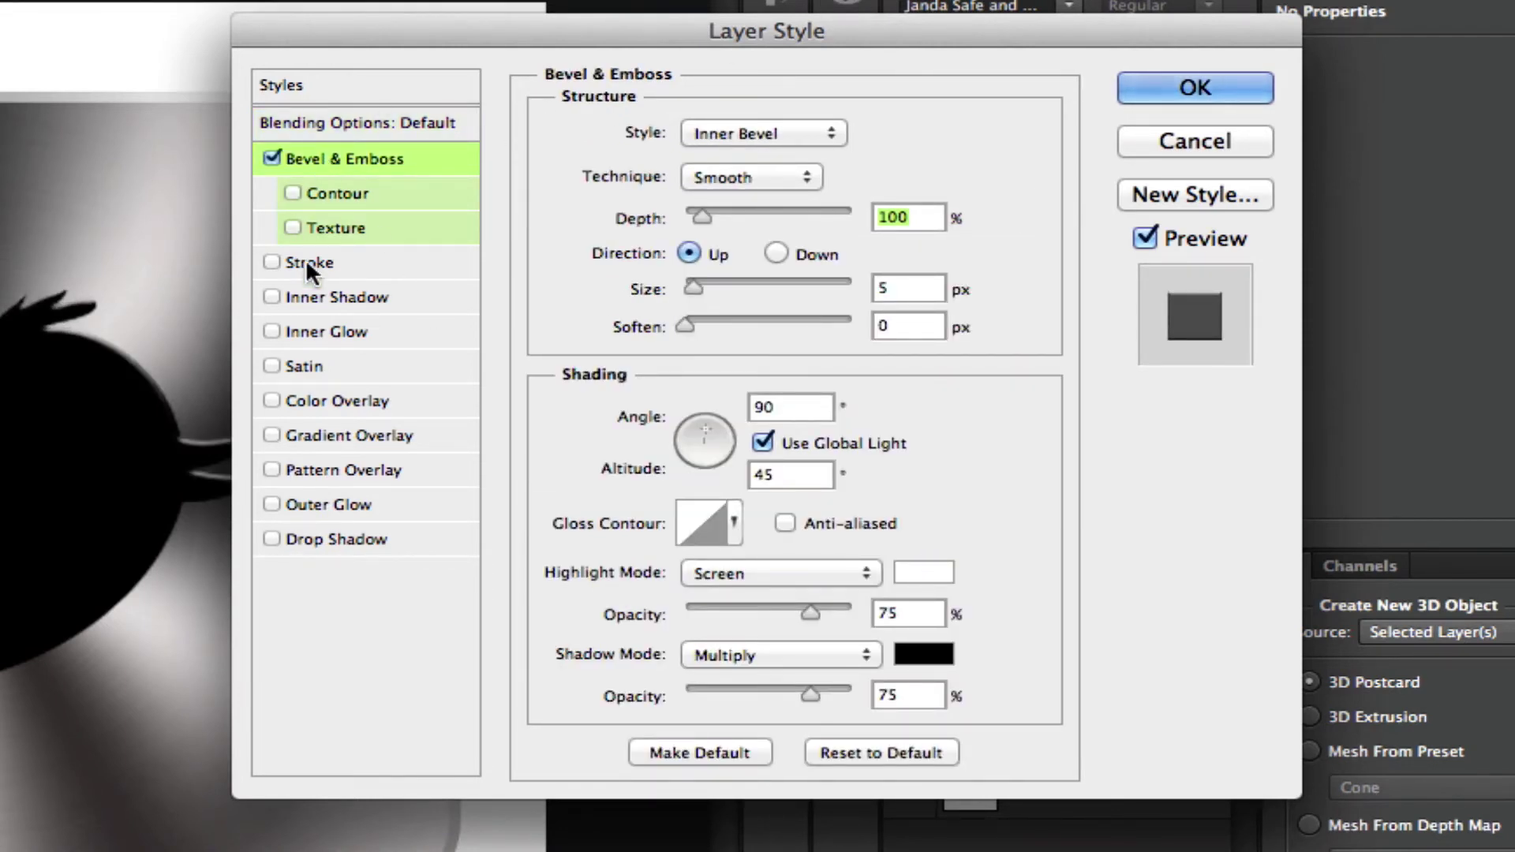
click(727, 131)
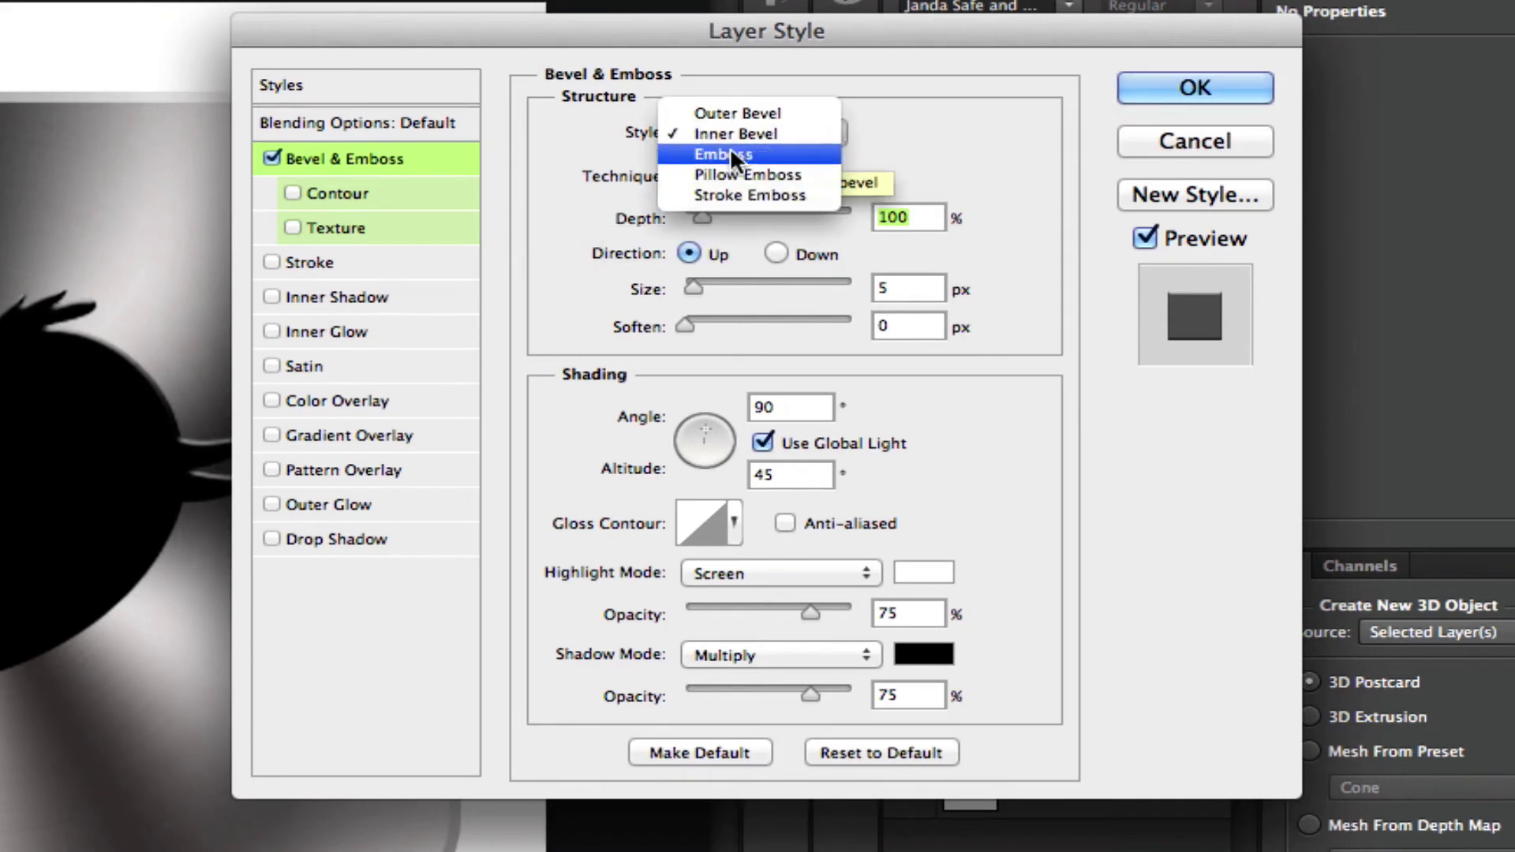
click(730, 152)
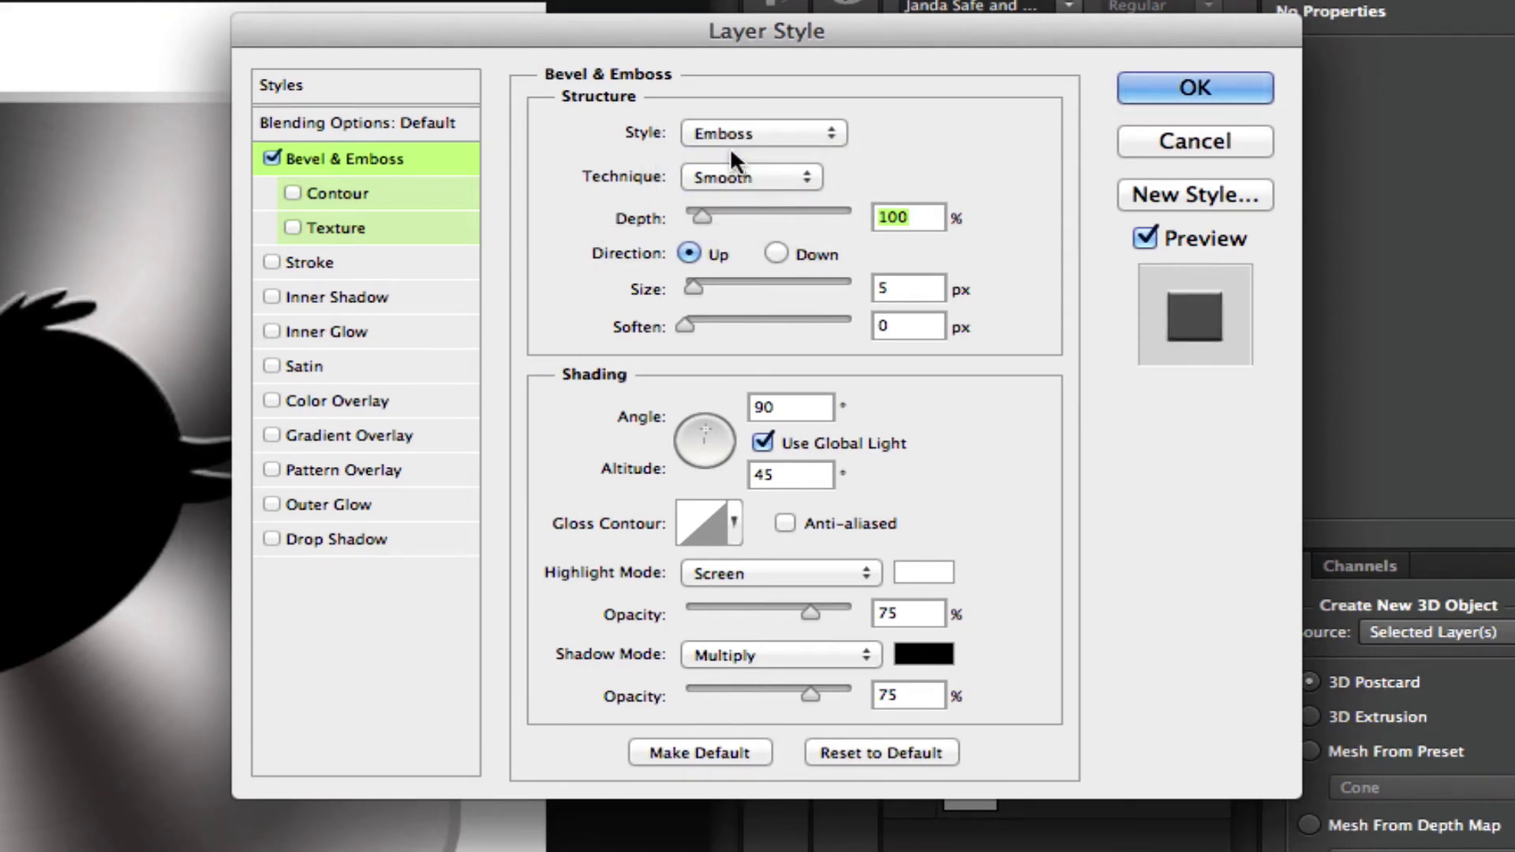
Set emboss direction Down, depth 145%, size 10 px, highlight 86%, shadow 42%, and apply.
click(776, 254)
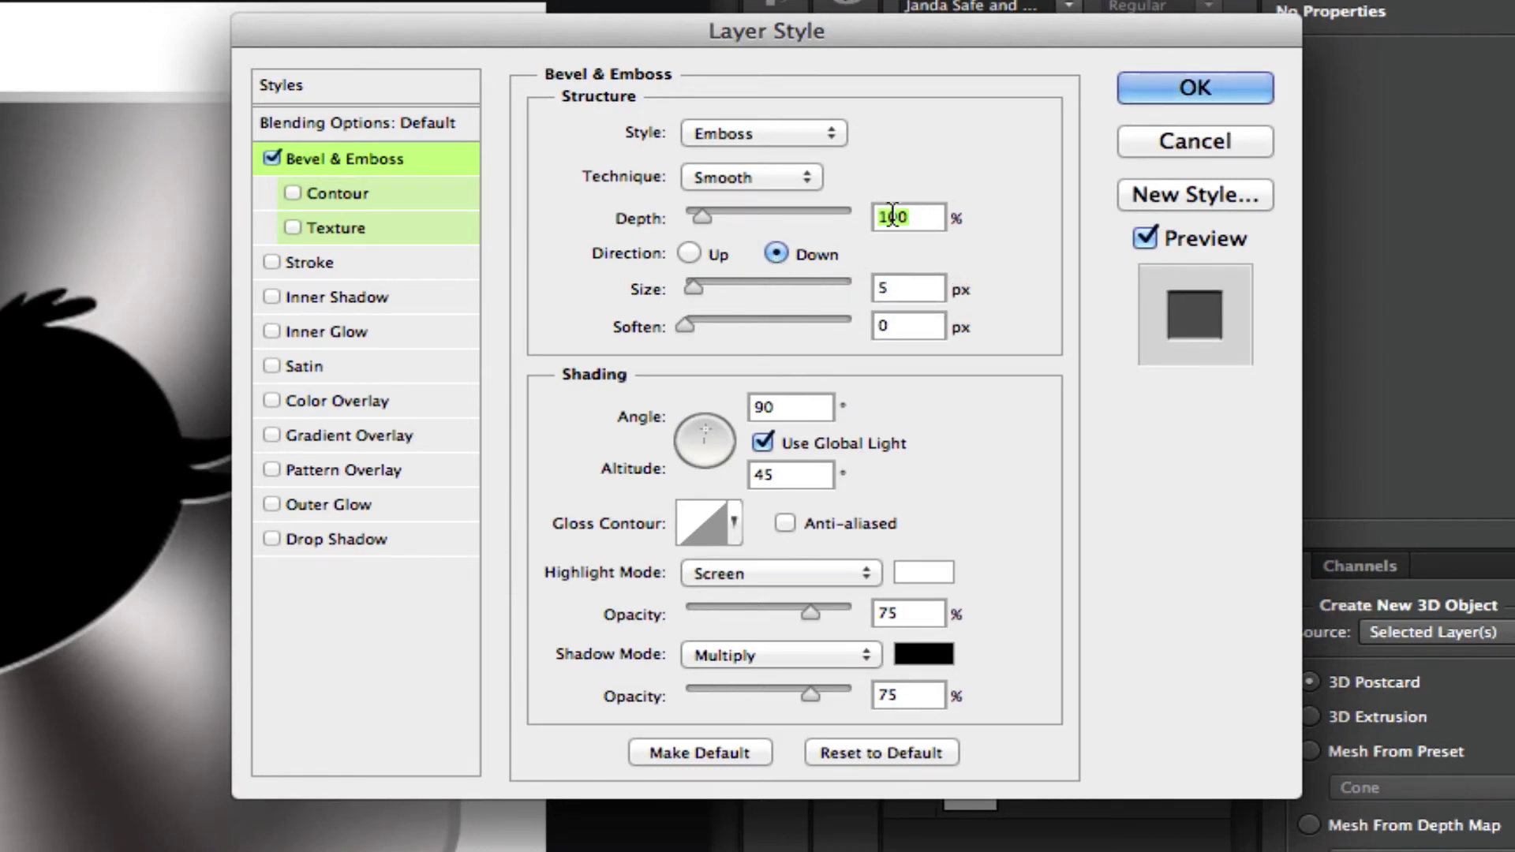
text(145)
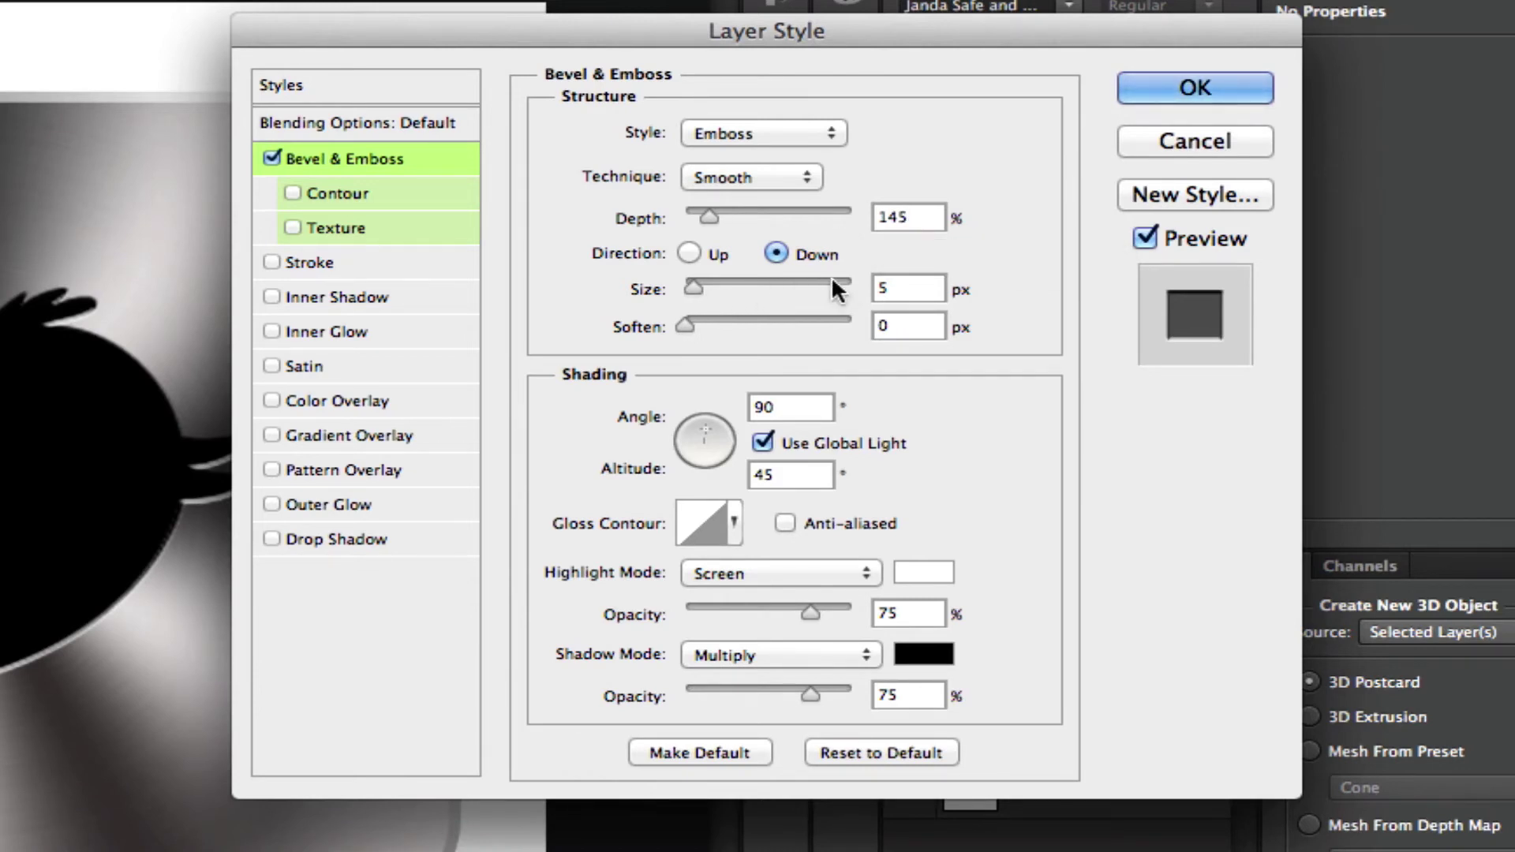
text(10)
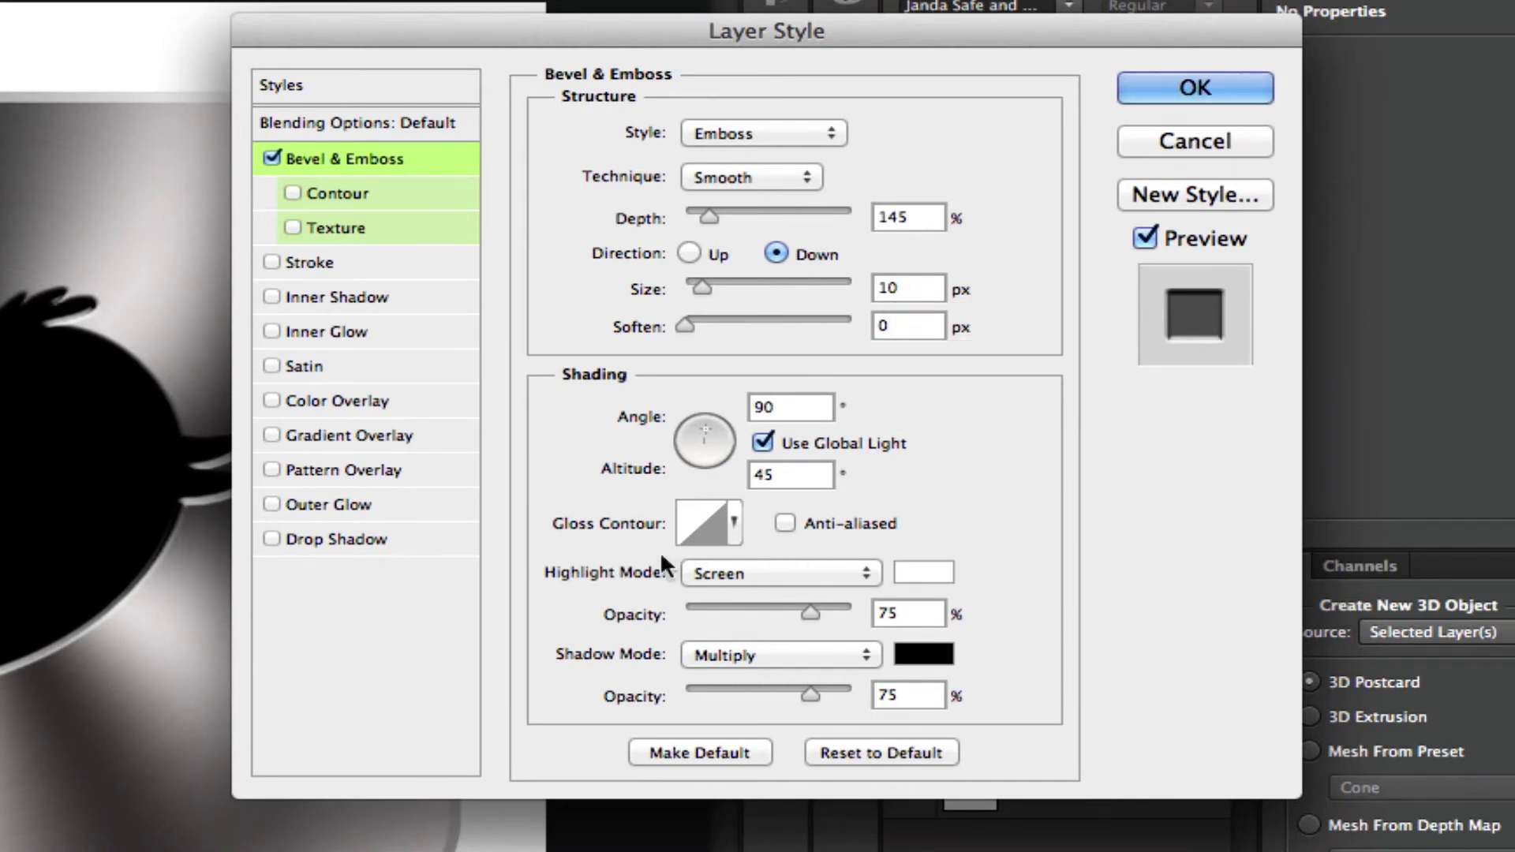
drag(805, 614, 827, 612)
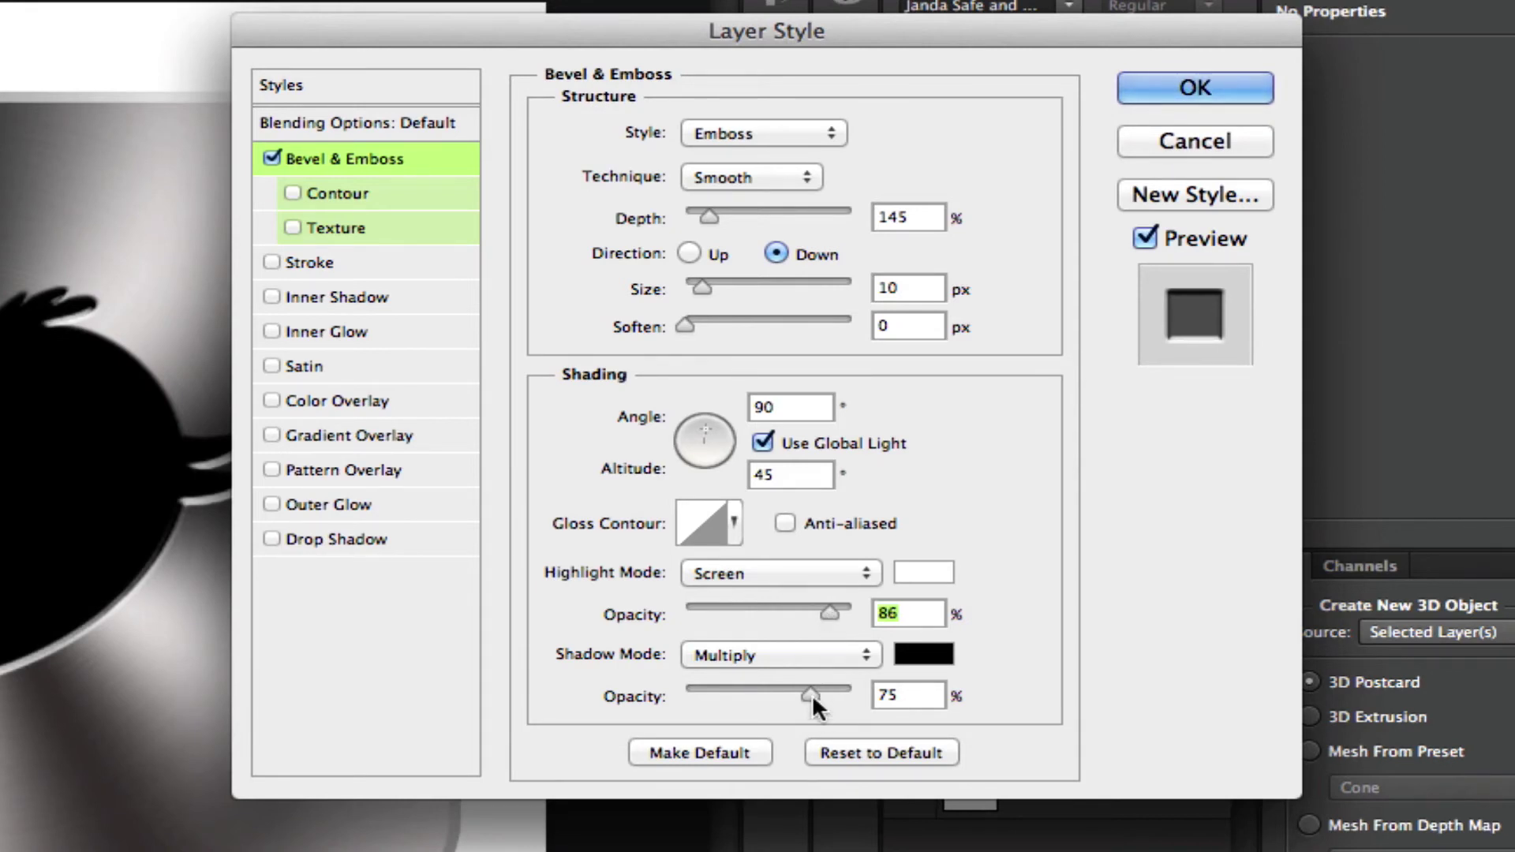
drag(810, 693, 752, 693)
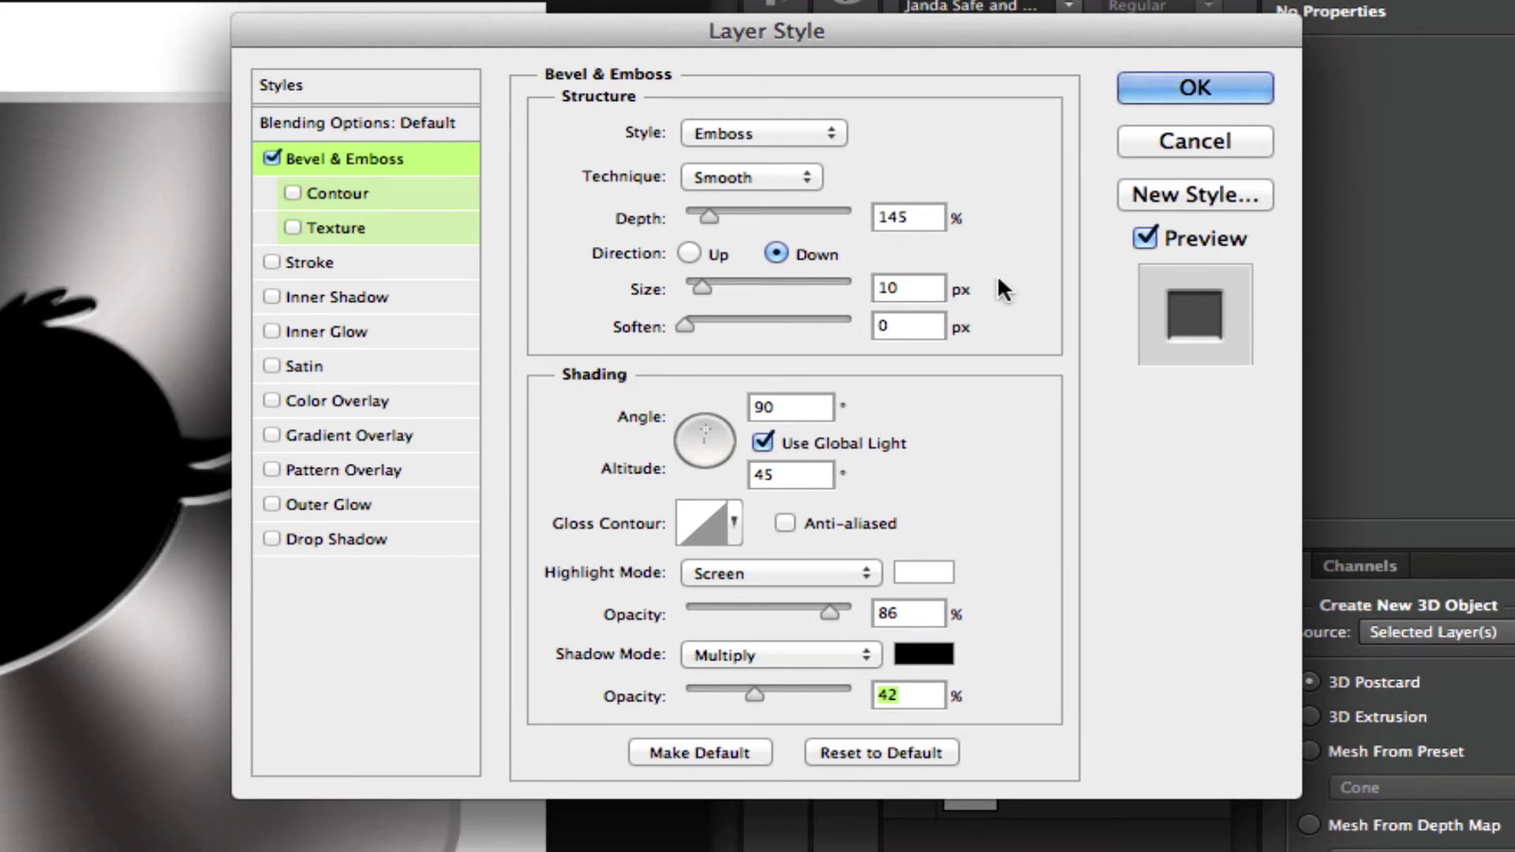
click(1138, 85)
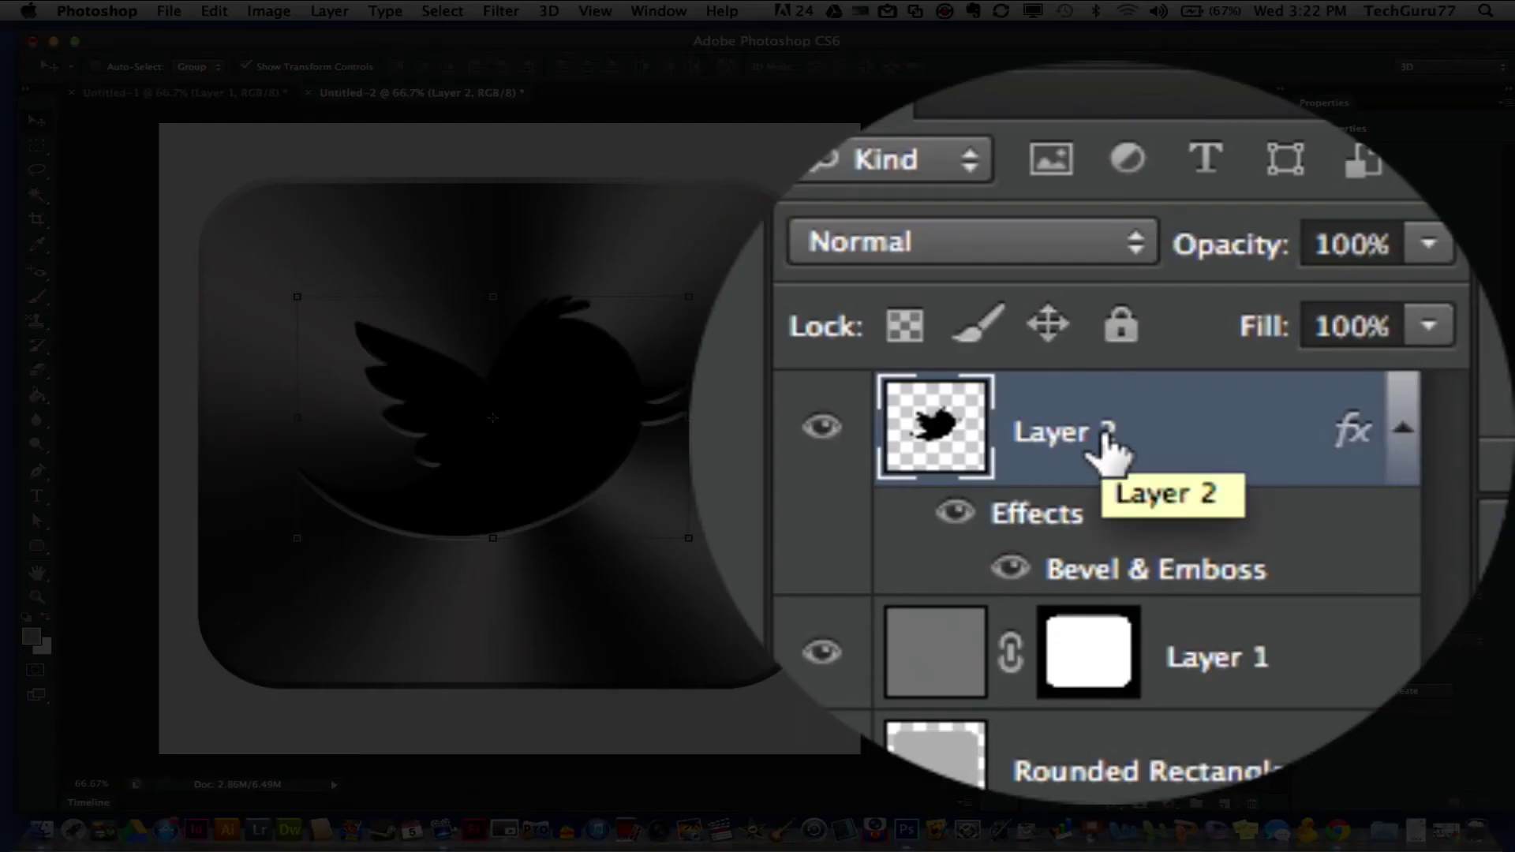
Drag Layer 2 beneath Layer 1 in the Layers panel.
mouse_move(1107, 454)
mouse_down()
mouse_move(1007, 447)
mouse_move(1015, 484)
mouse_move(1101, 477)
mouse_up()
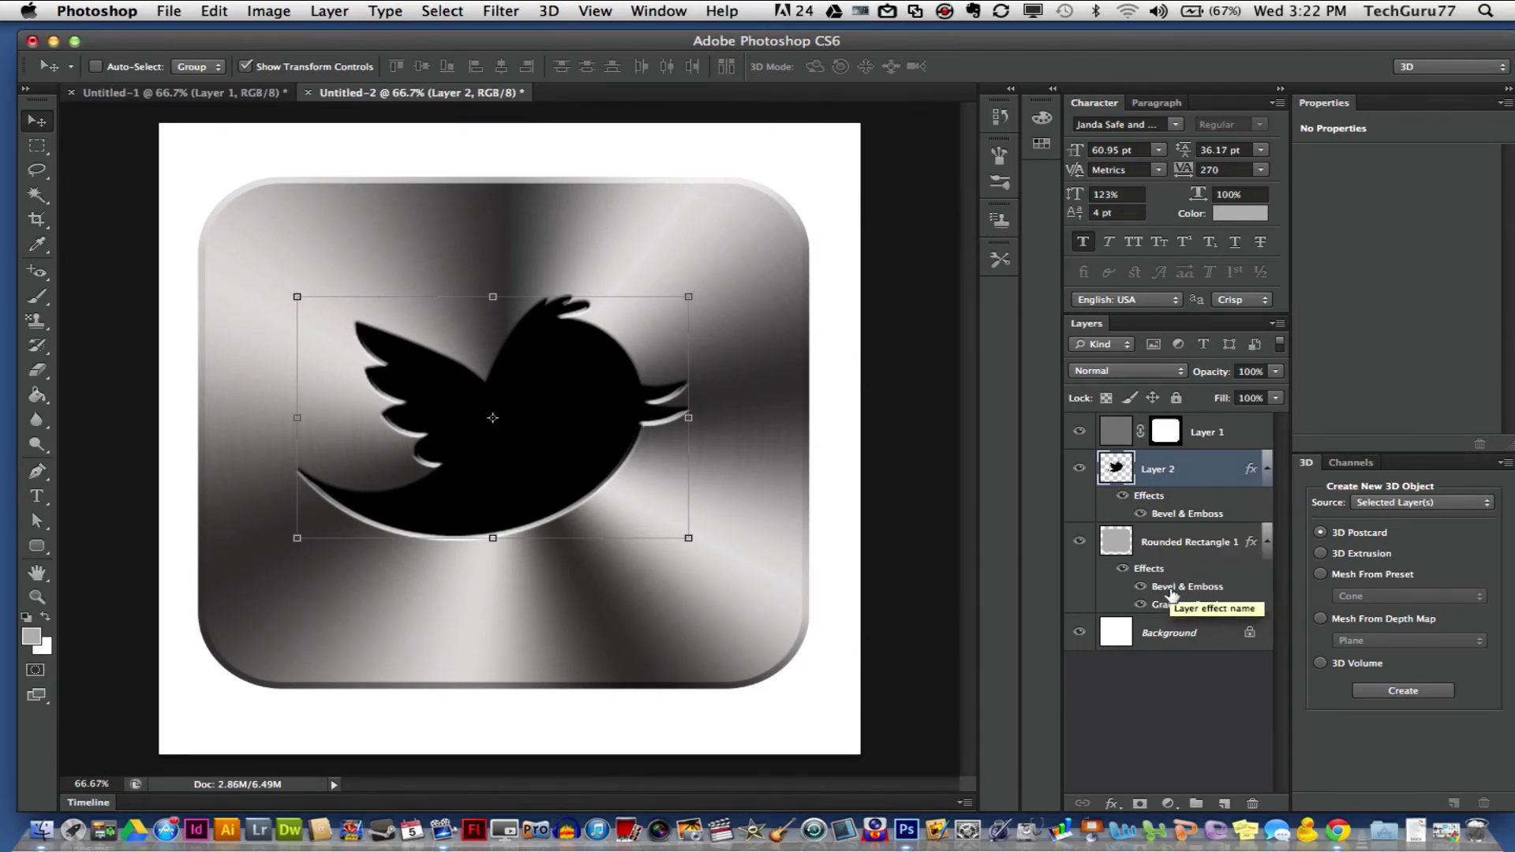
Save Rounded Rectangle 1's Gradient Overlay metallic gradient as a new preset called 'name'.
double_click(1172, 591)
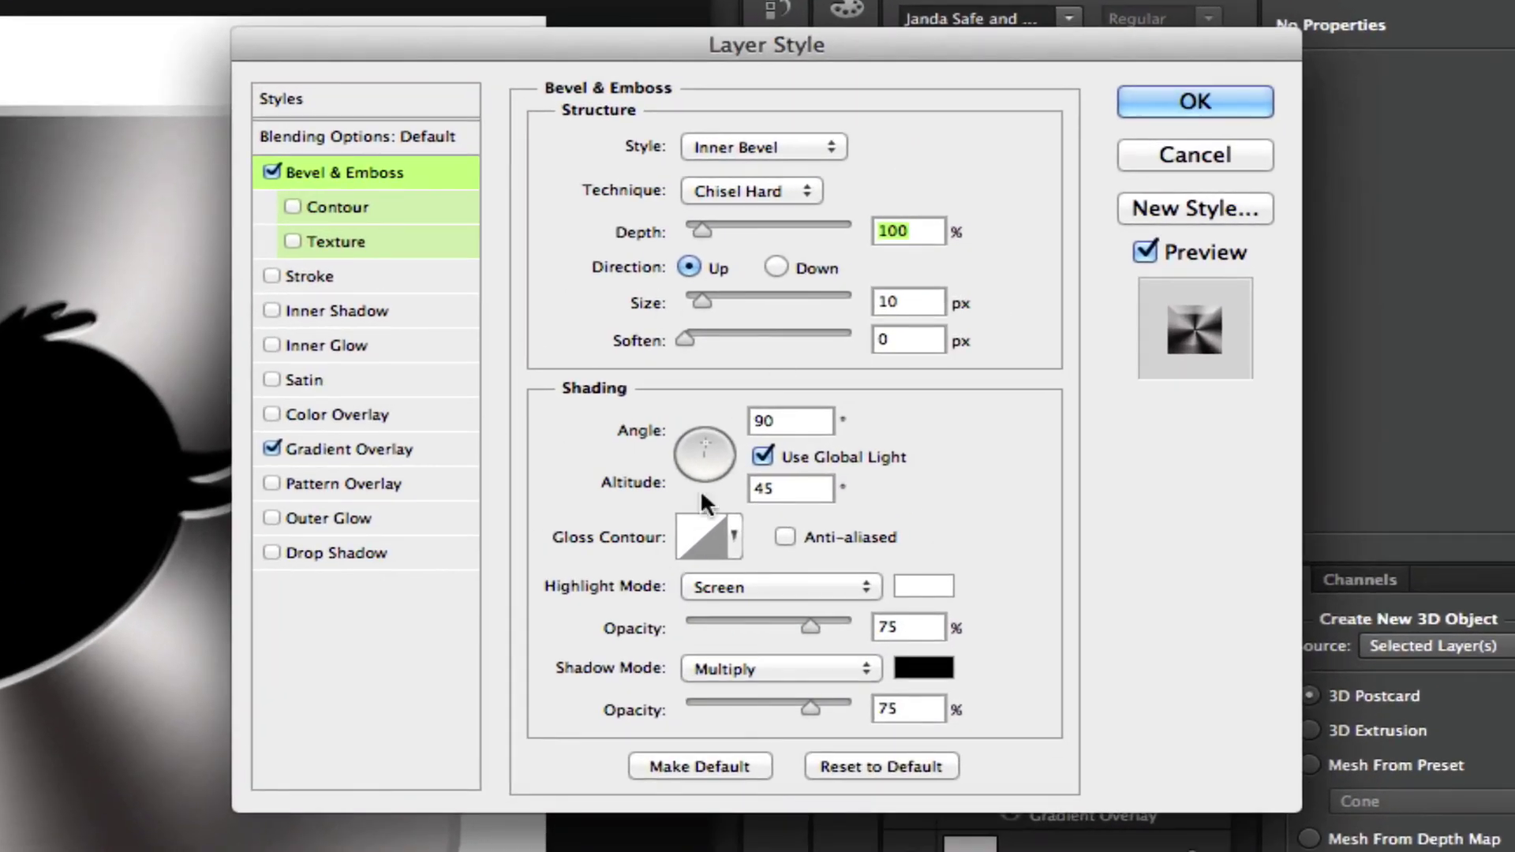
click(342, 448)
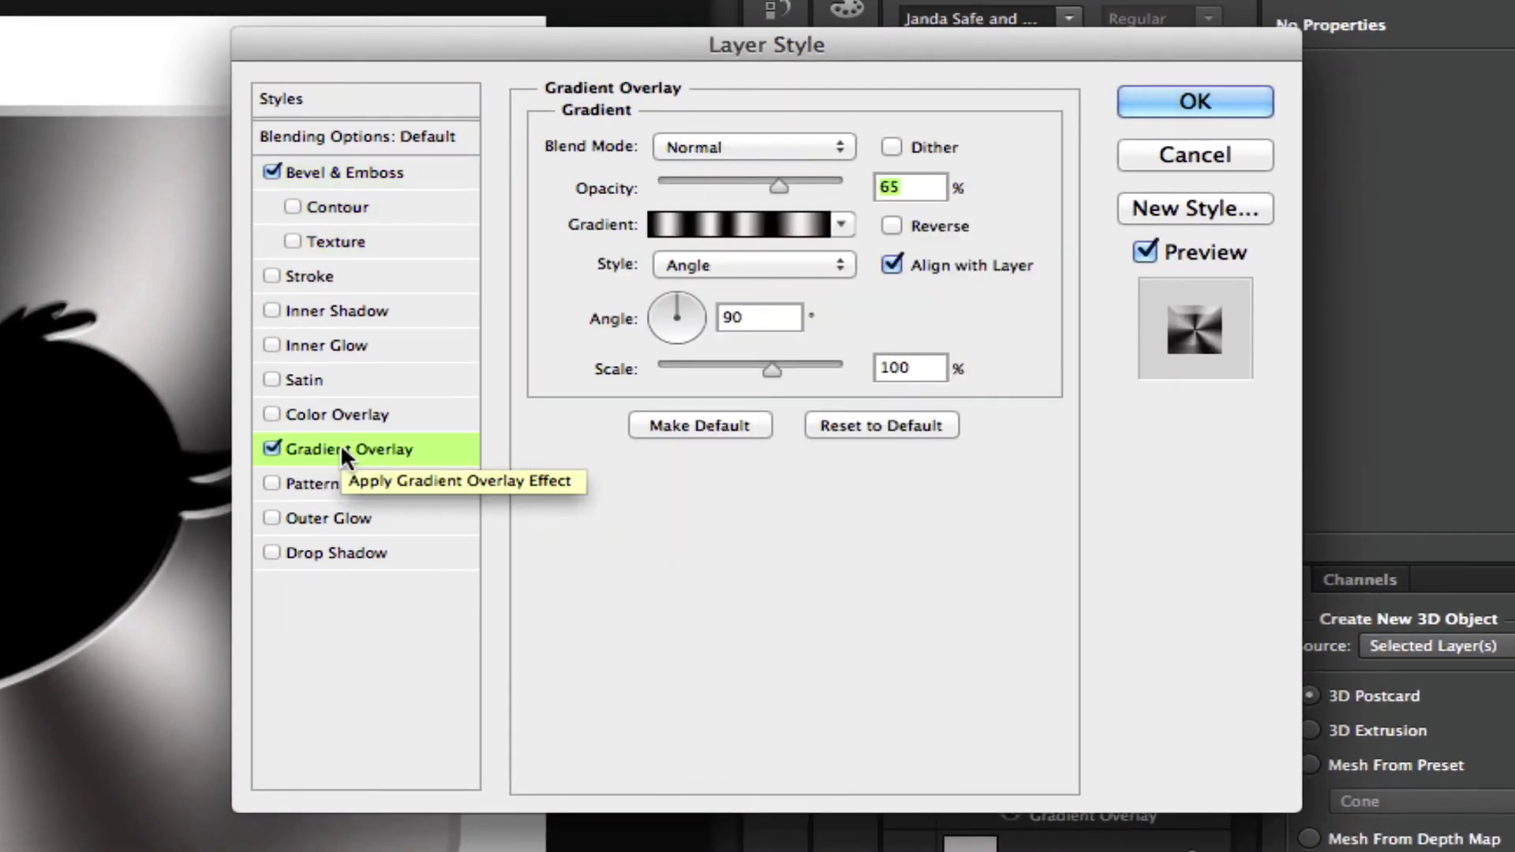
click(694, 224)
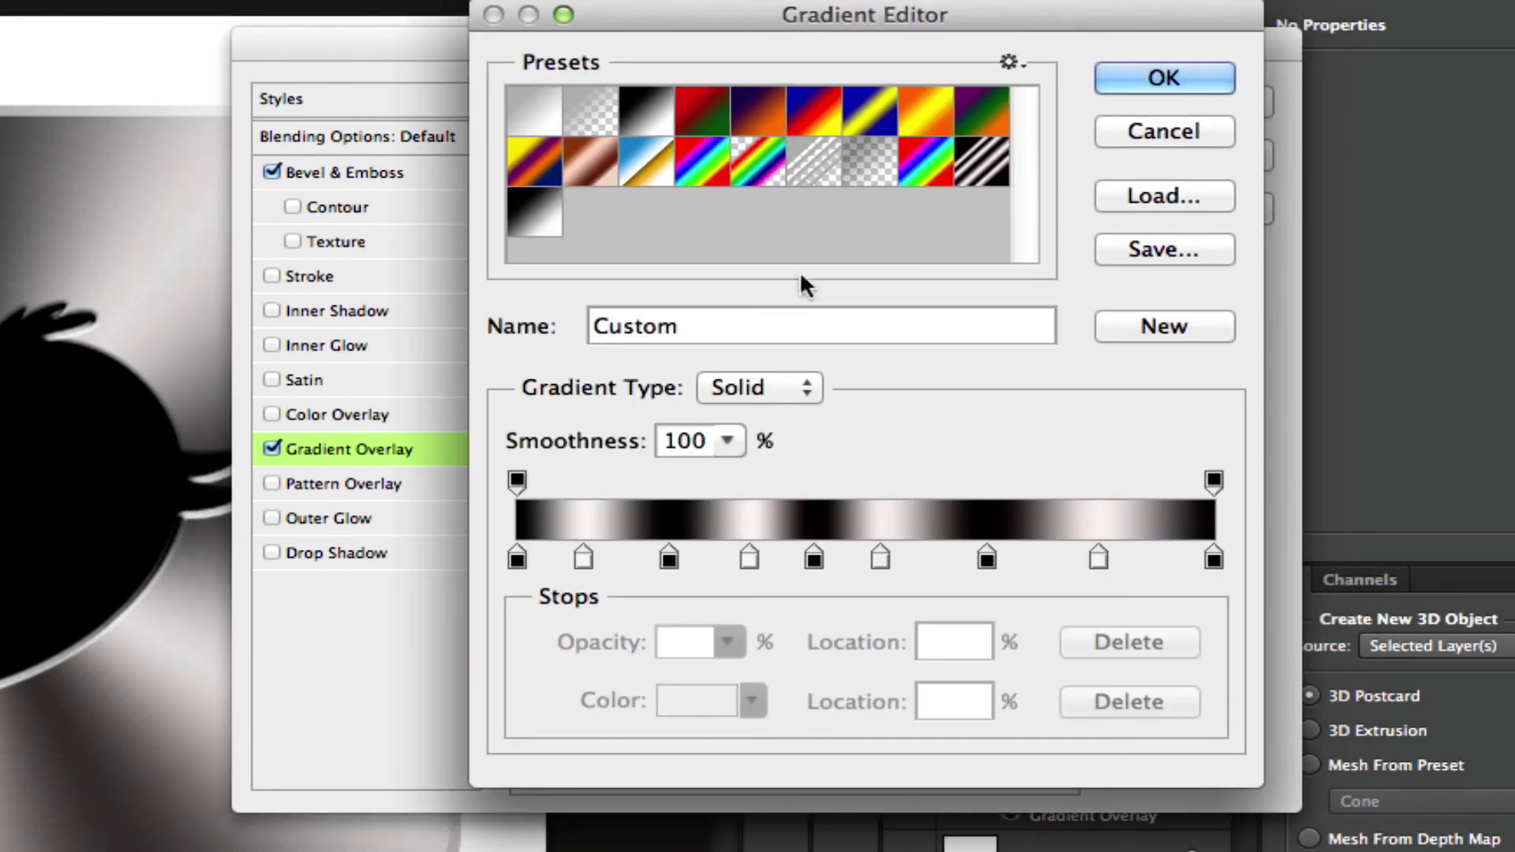
click(1163, 328)
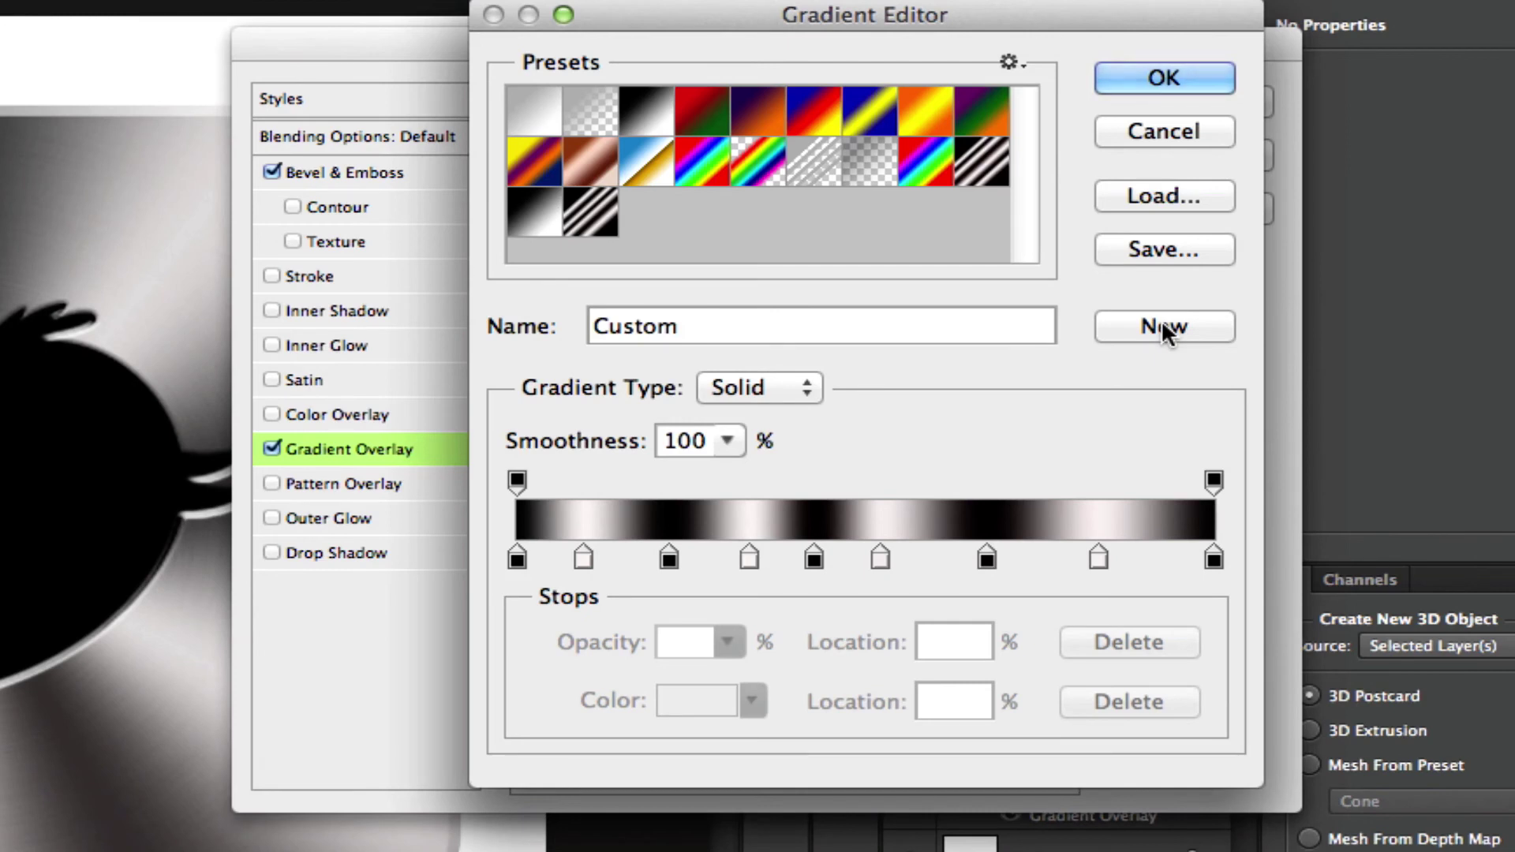
double_click(639, 324)
text(name)
click(1139, 329)
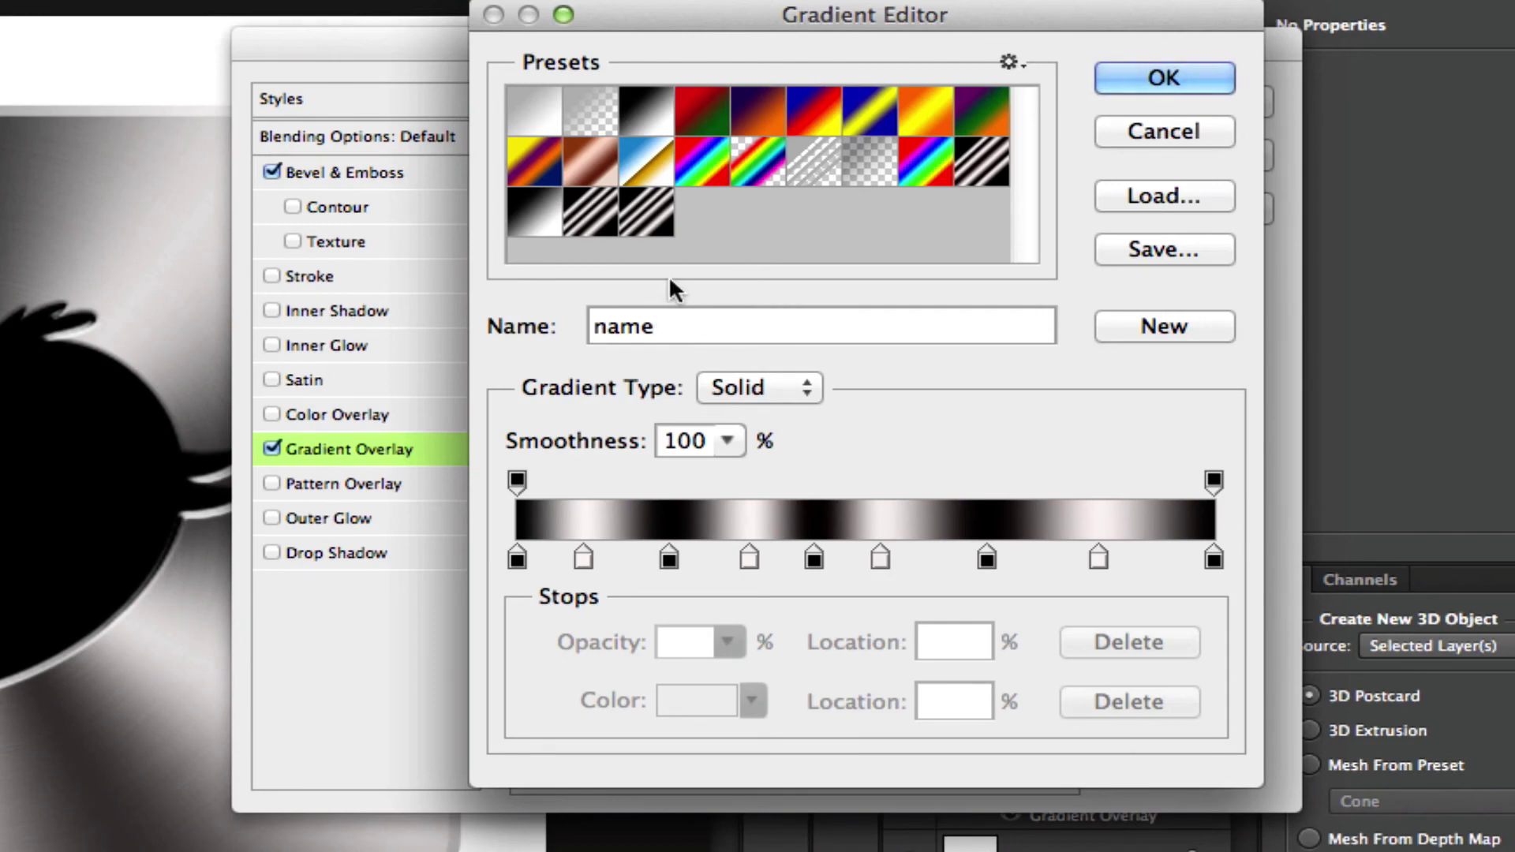
click(1124, 79)
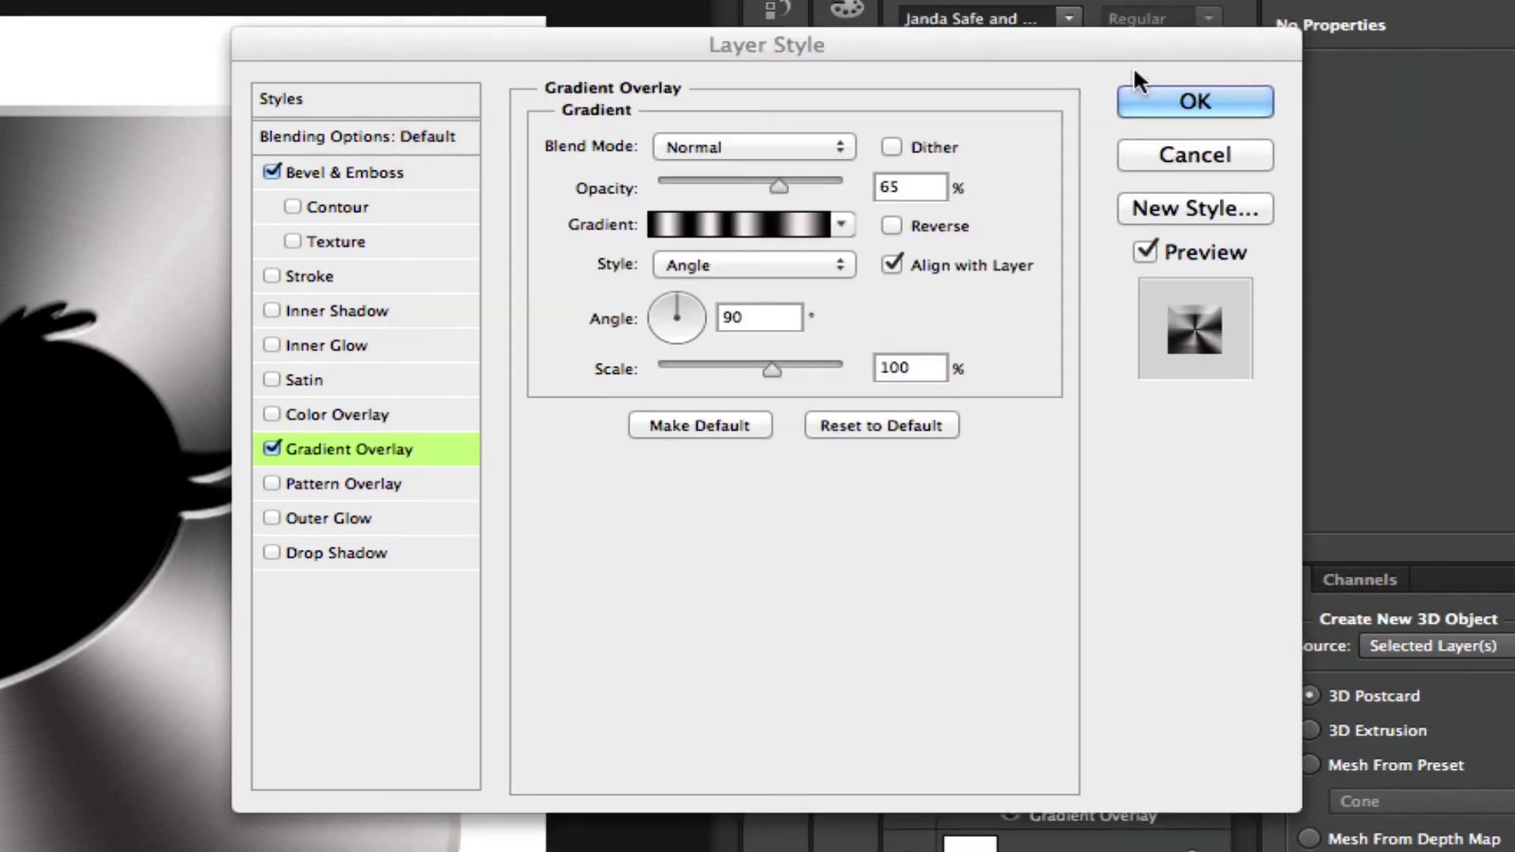
Enable a Gradient Overlay on Layer 2 using the saved striped metallic preset.
click(1162, 99)
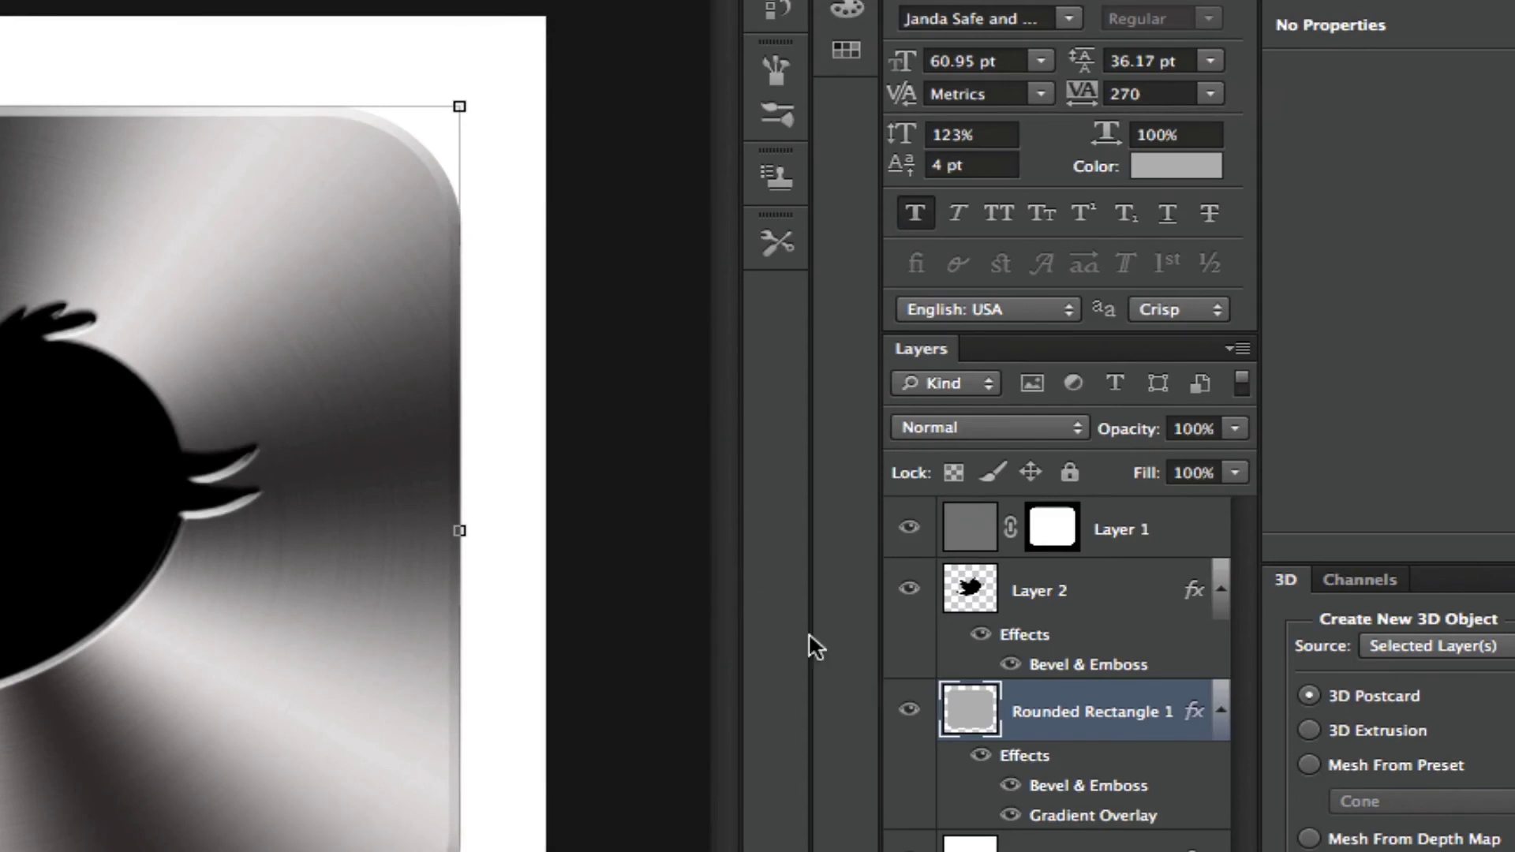
click(1060, 602)
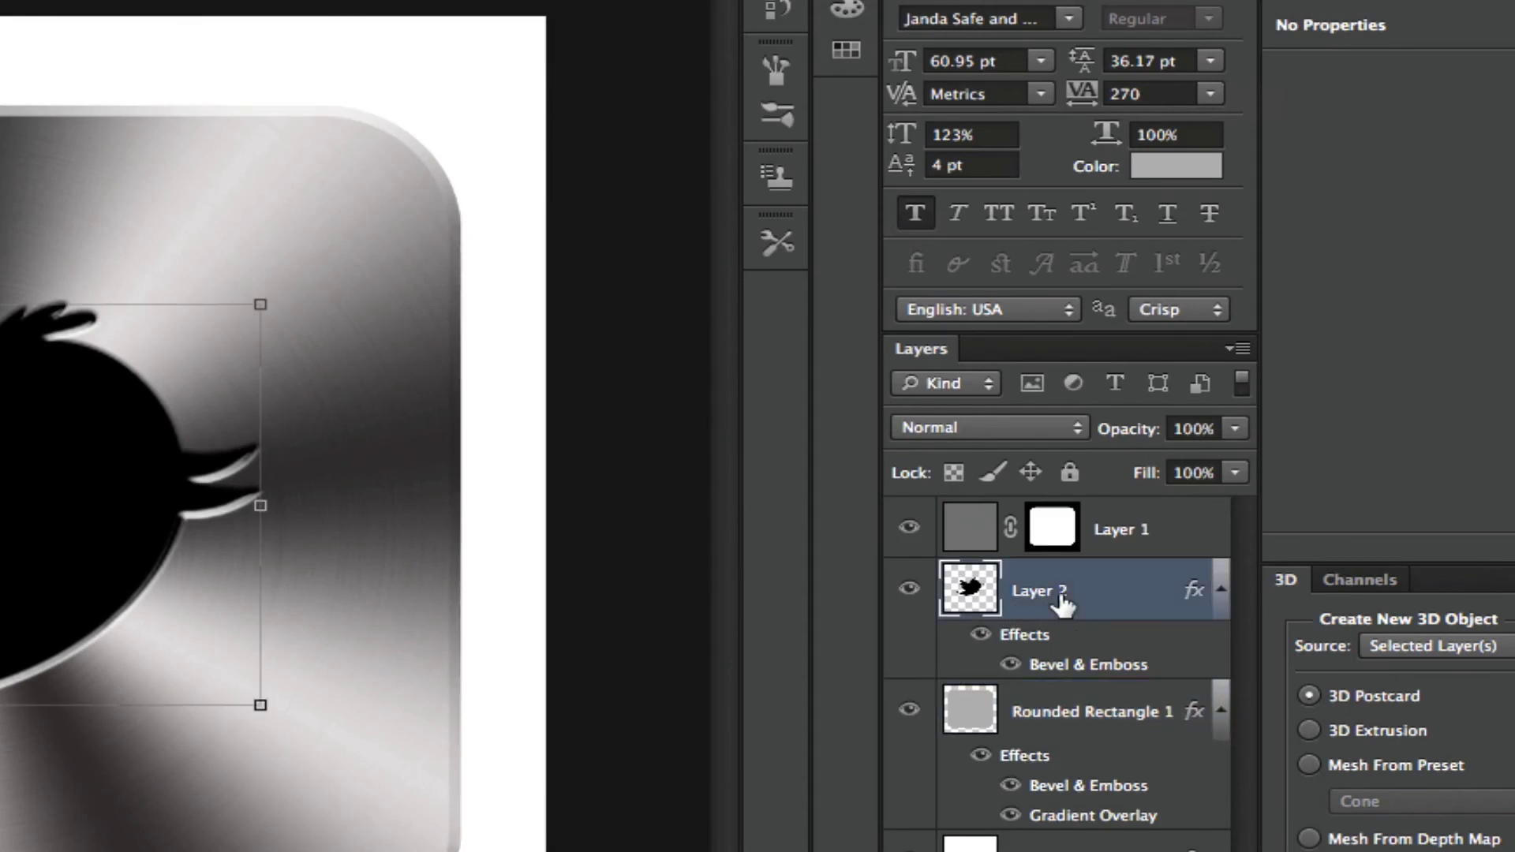
double_click(1088, 663)
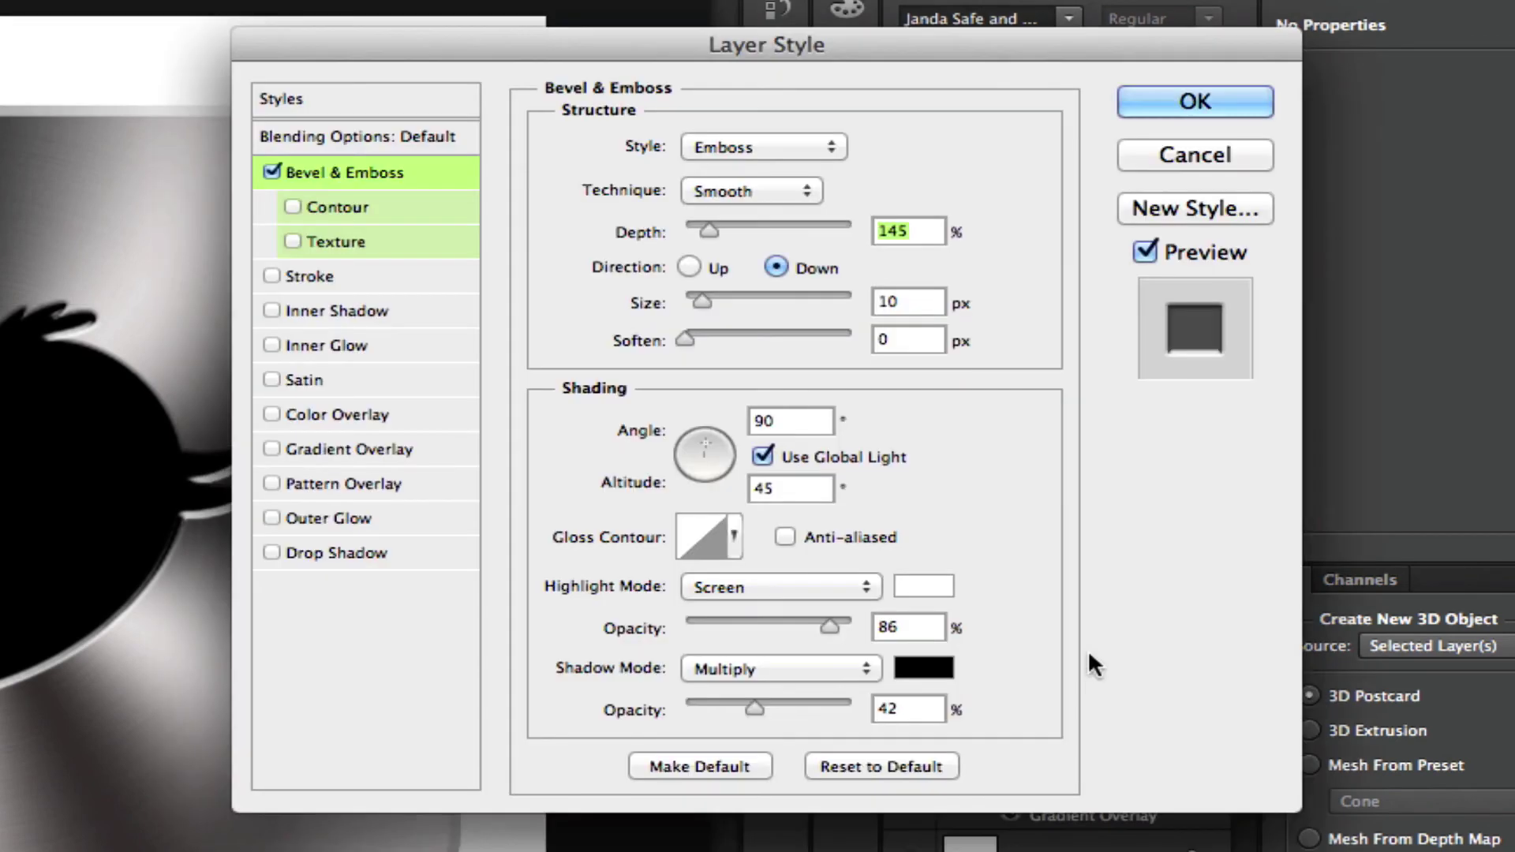
click(357, 449)
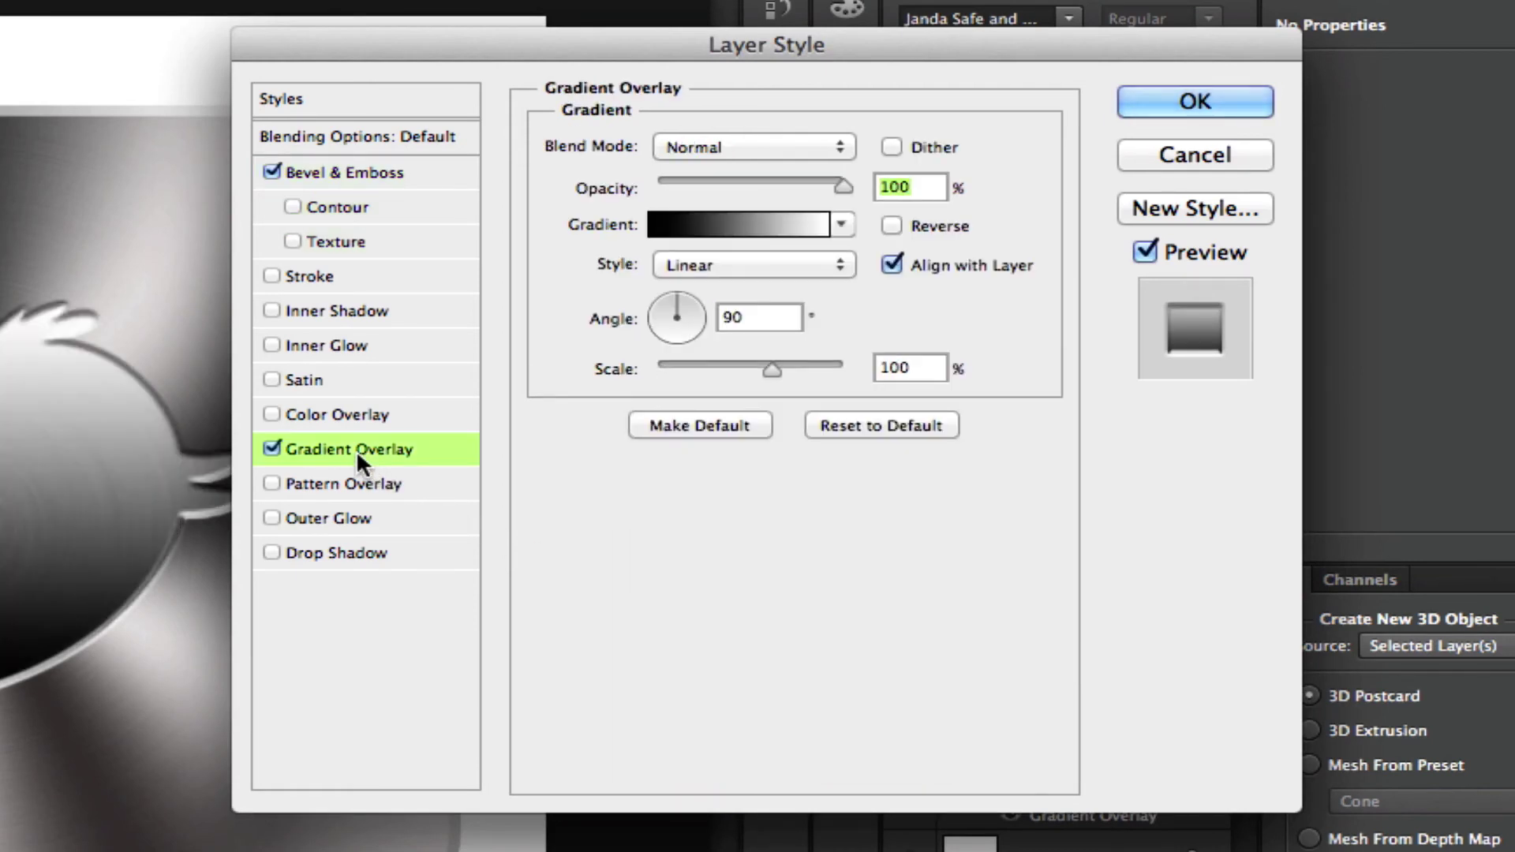
click(695, 221)
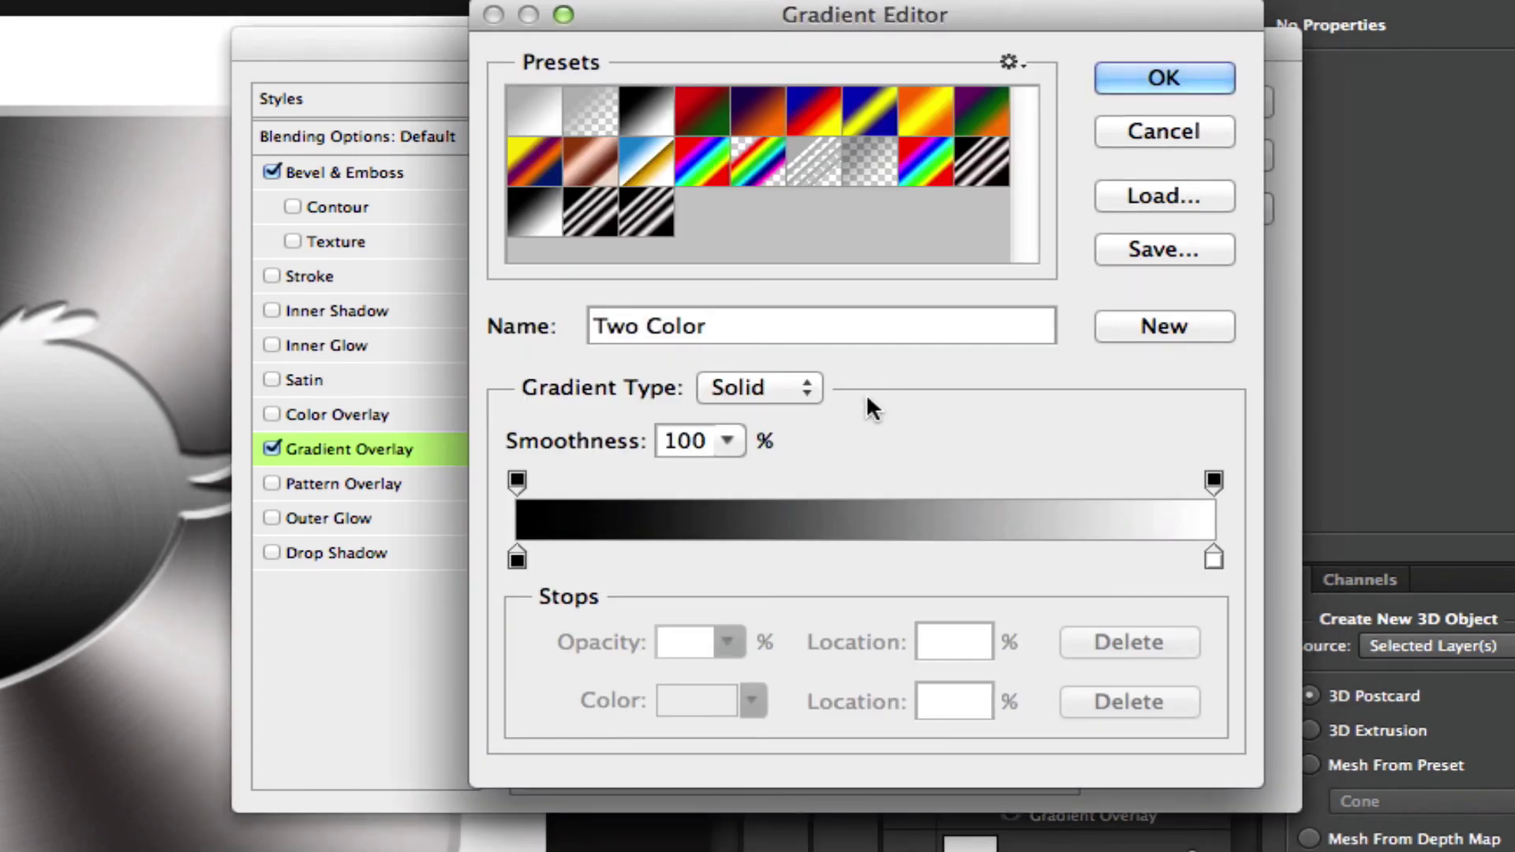
click(655, 225)
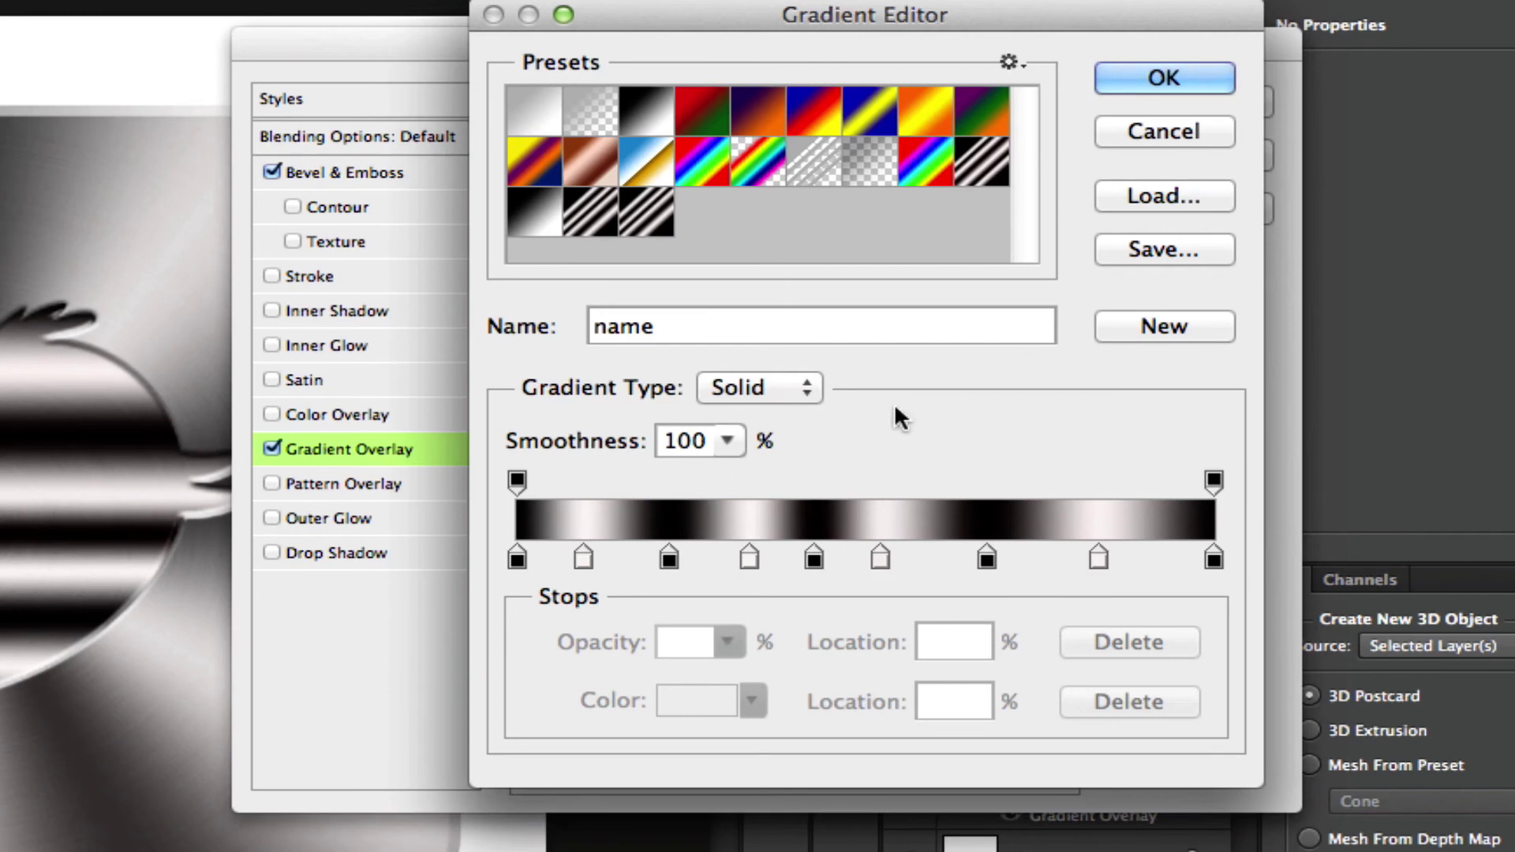
click(1133, 77)
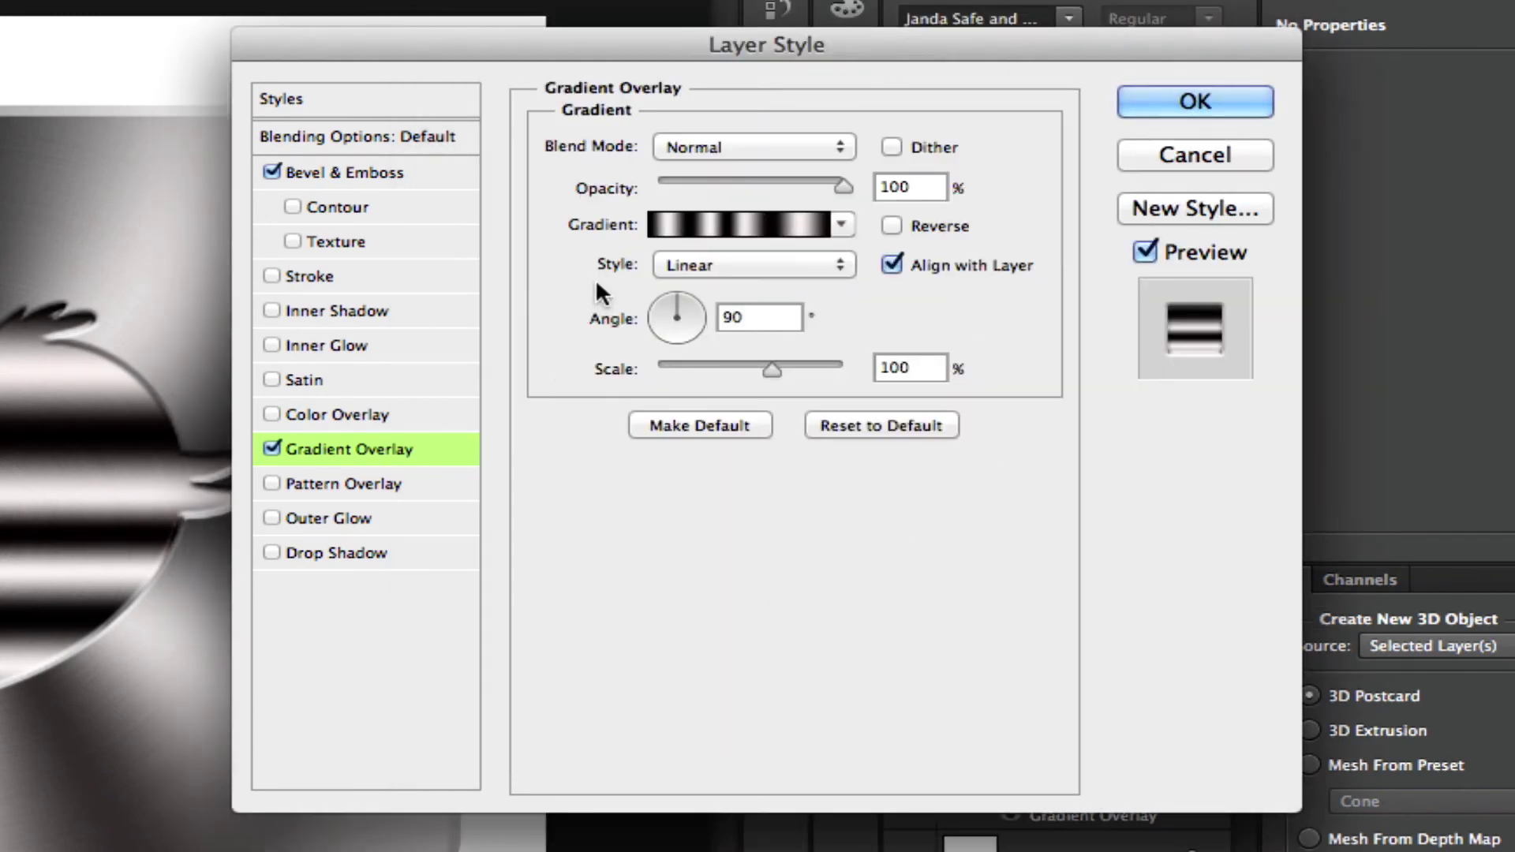
Set the bird's gradient overlay to Angle style at 11% opacity.
click(667, 265)
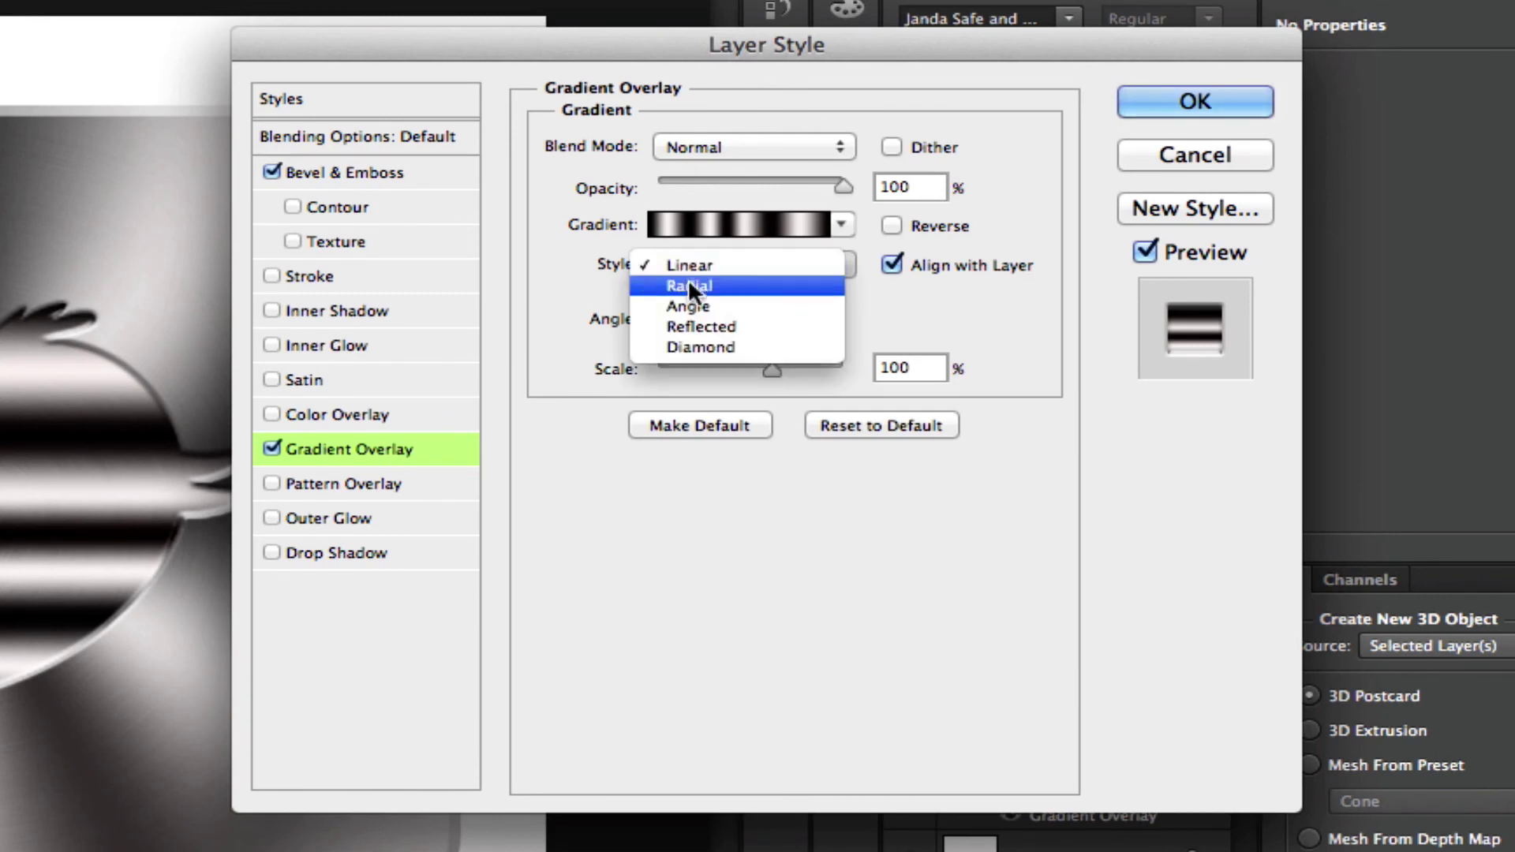
click(692, 306)
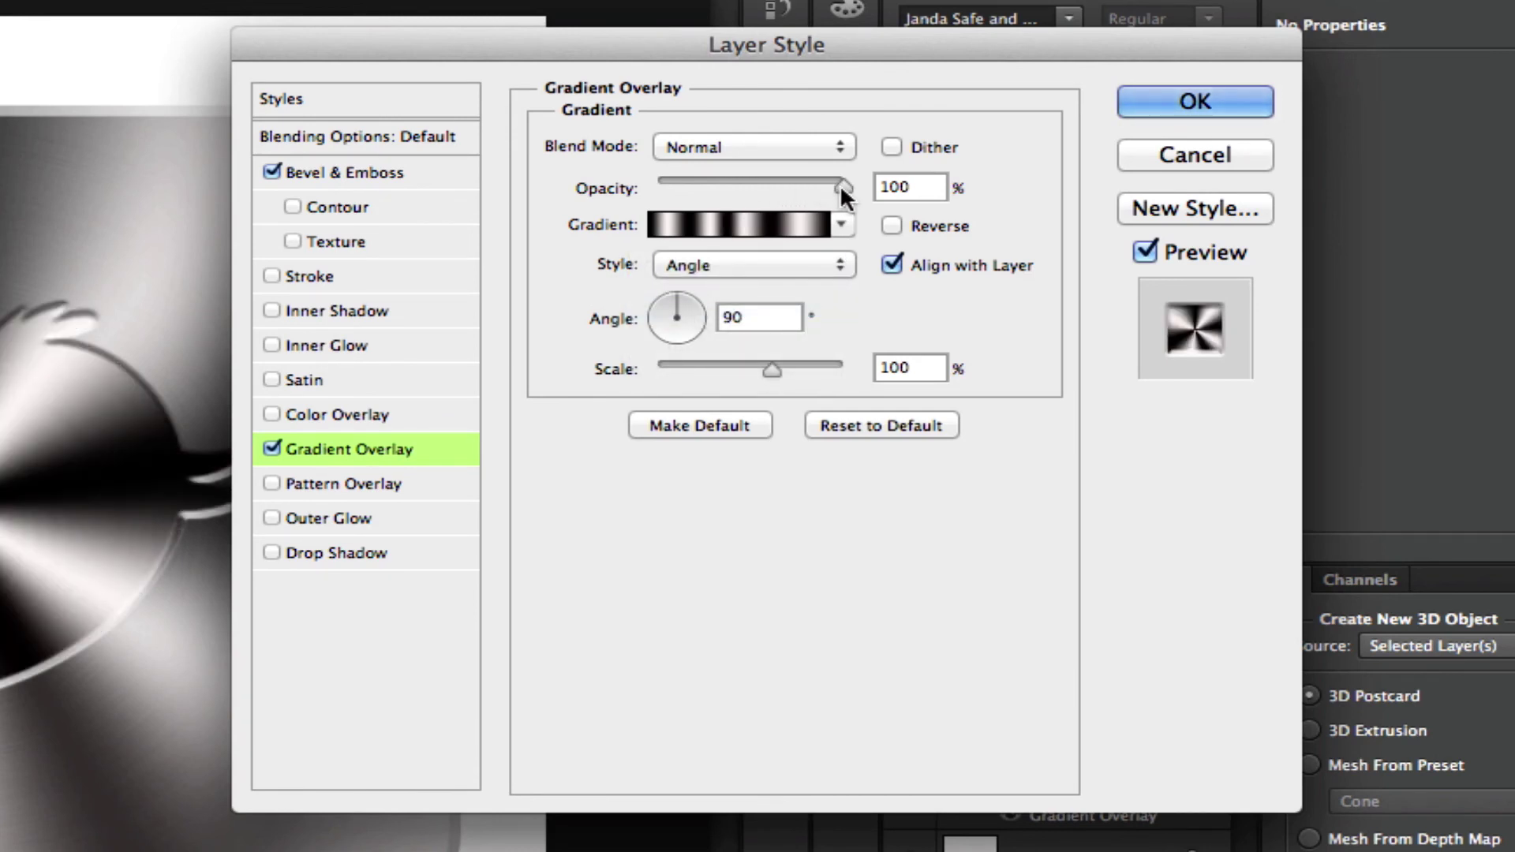
drag(841, 185, 677, 189)
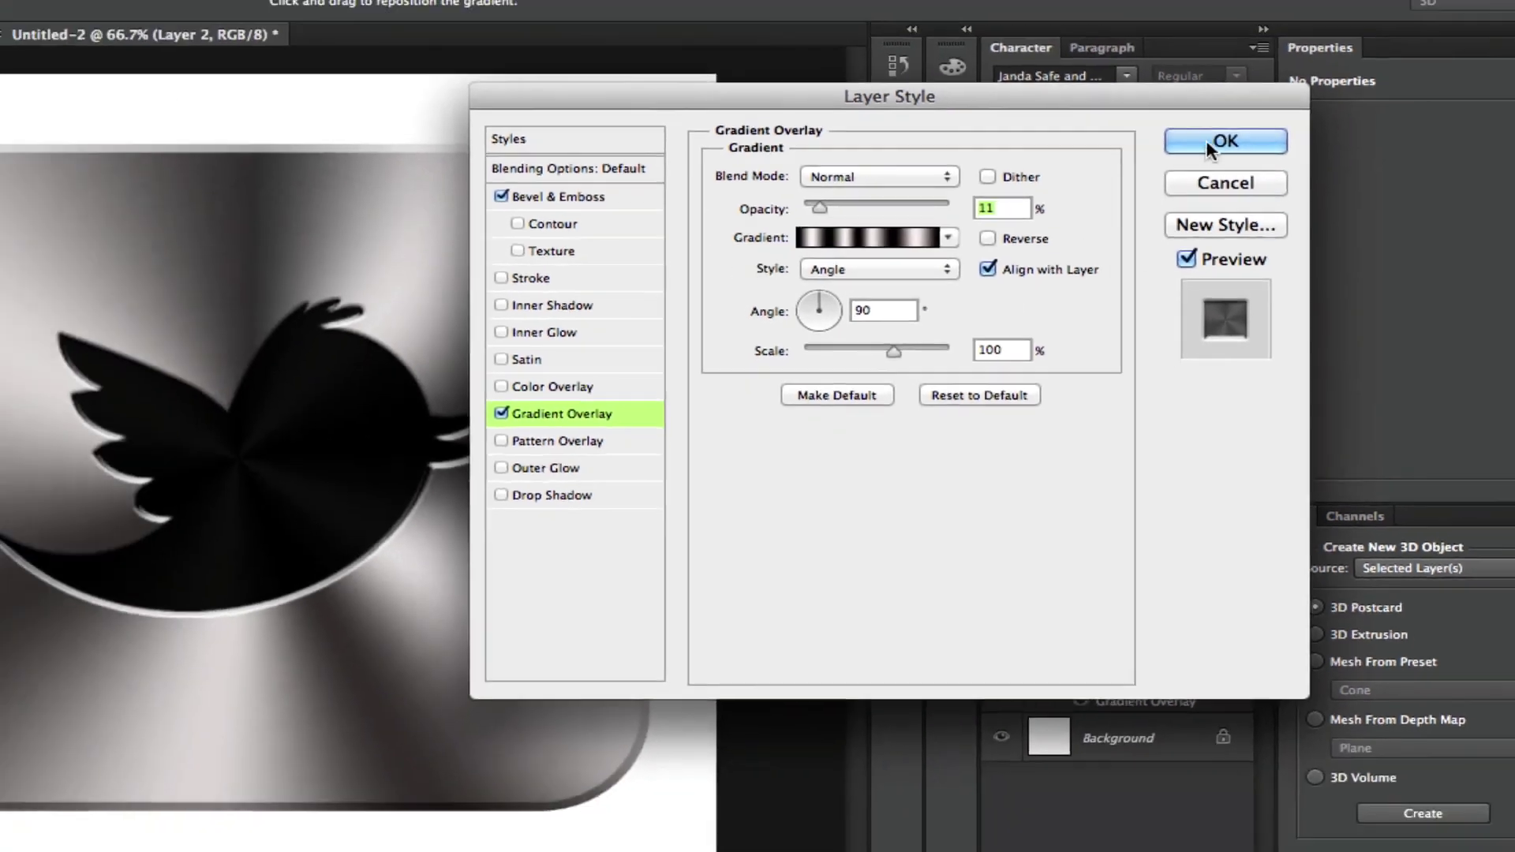
Apply the bird's gradient overlay and pick the Rectangular Marquee tool.
click(1195, 101)
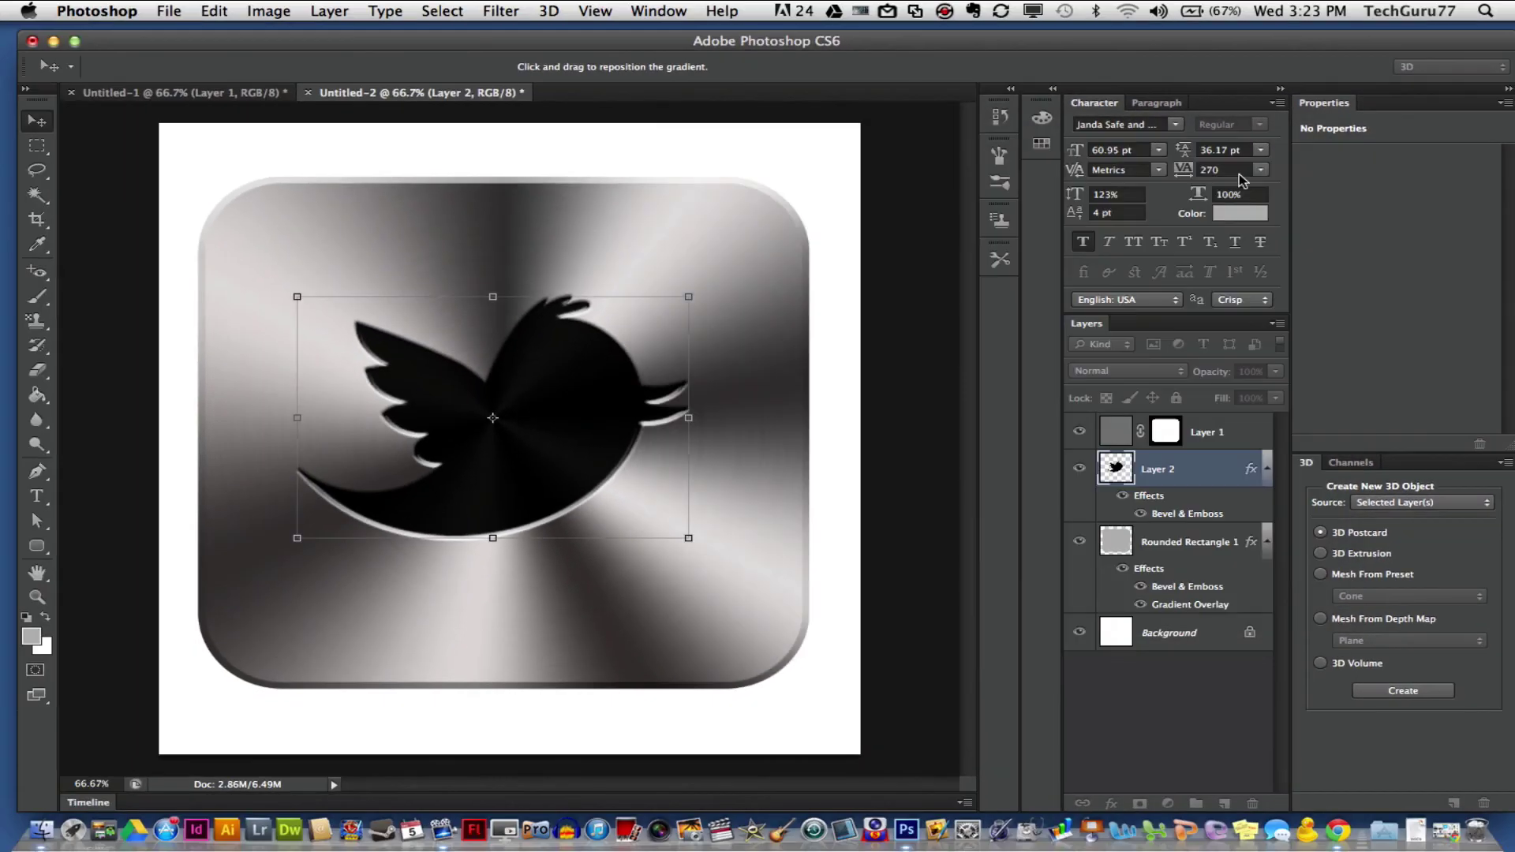
click(37, 145)
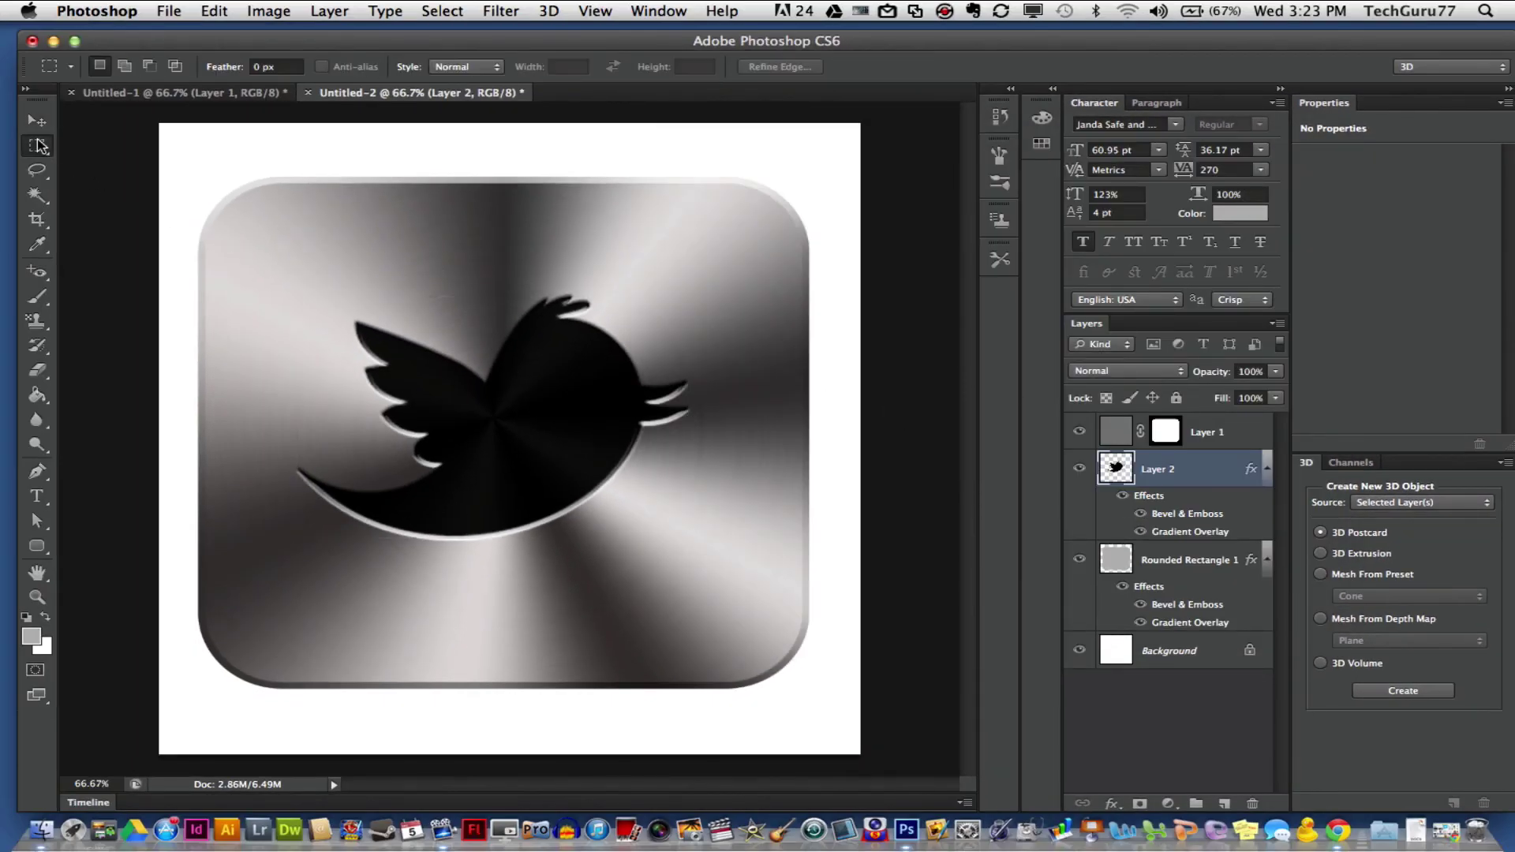